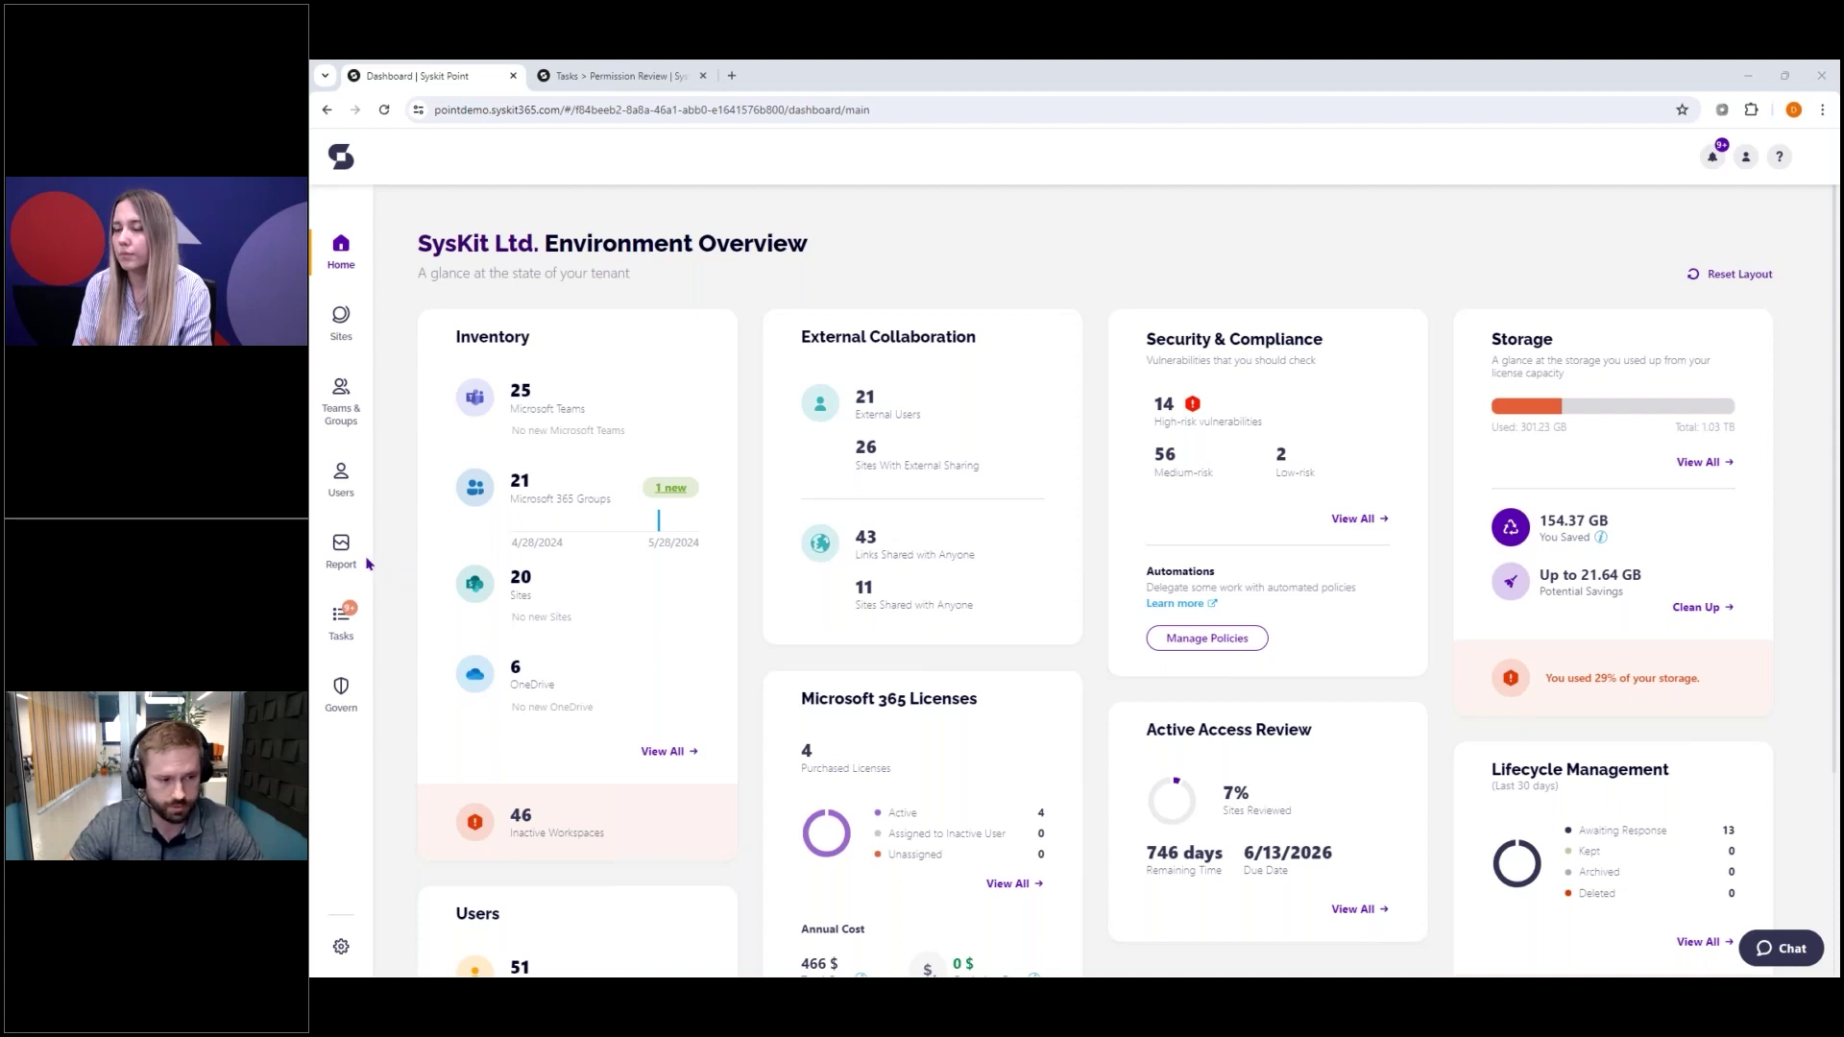
- Open the site selection page of the Sharing Links report from the Report Center
click(369, 555)
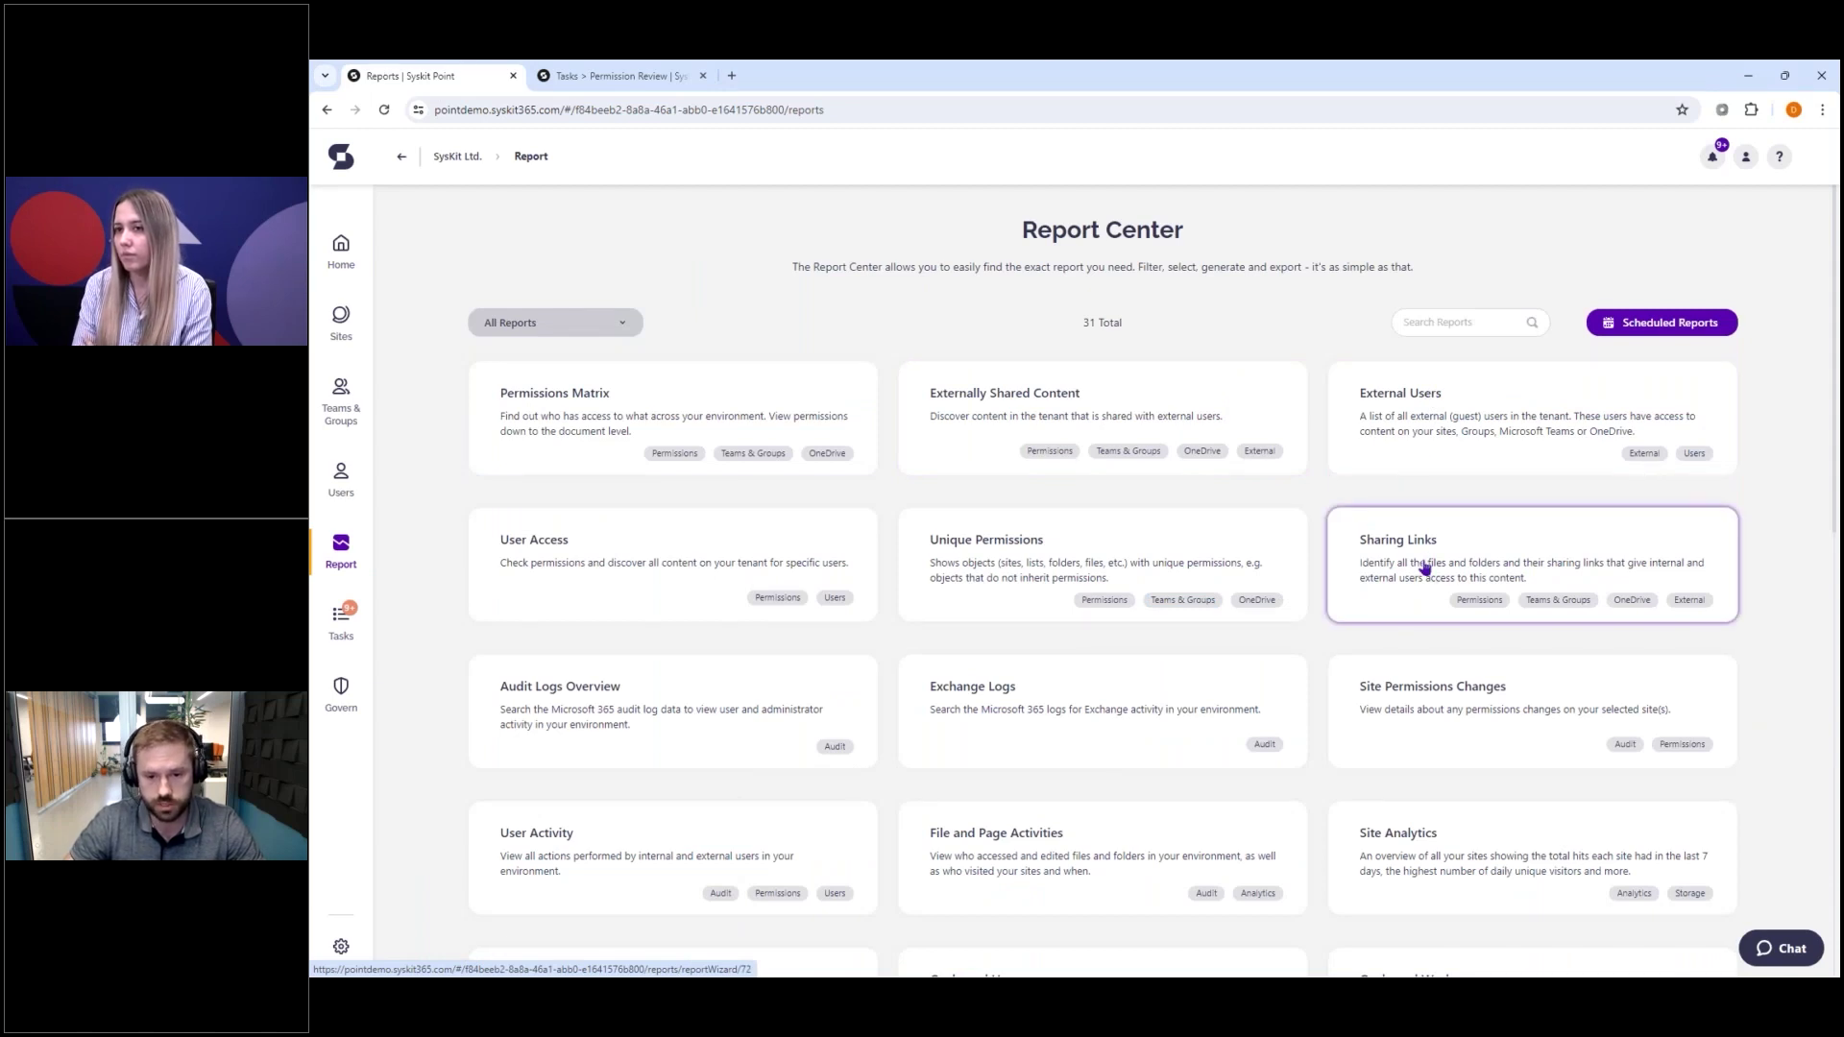
click(1424, 567)
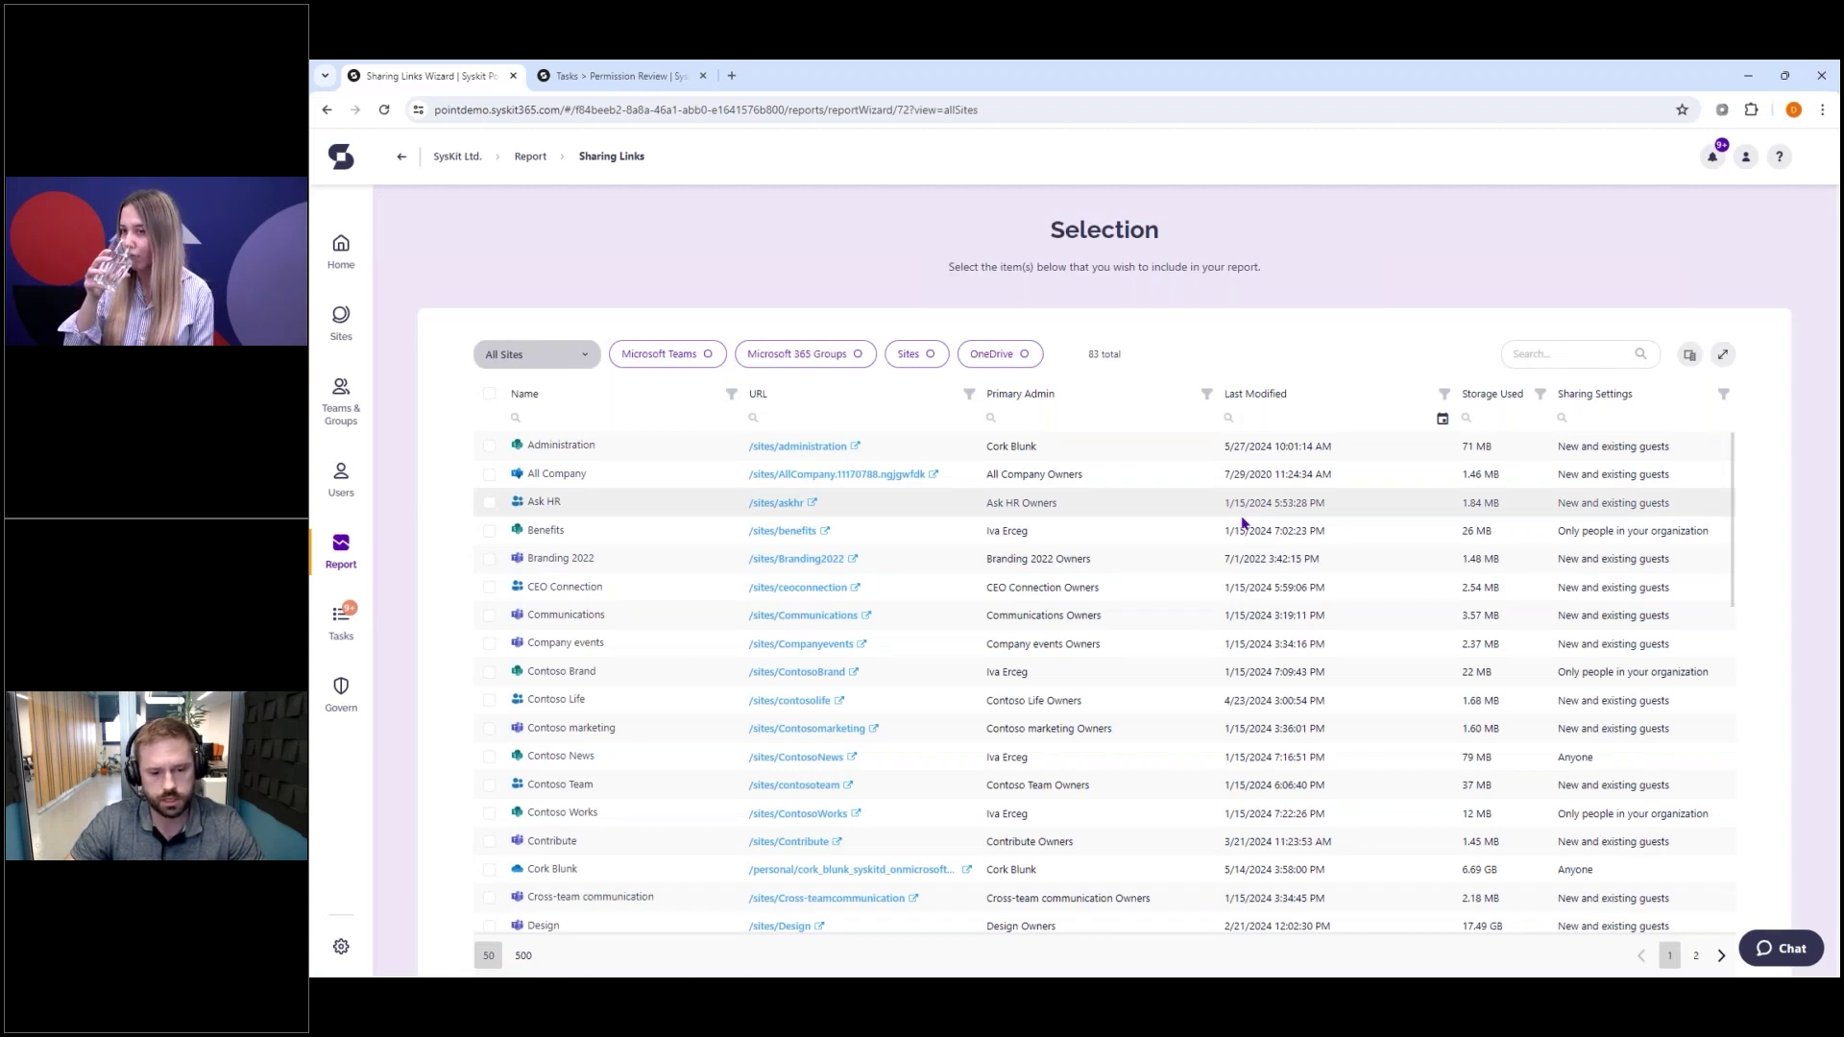
click(490, 395)
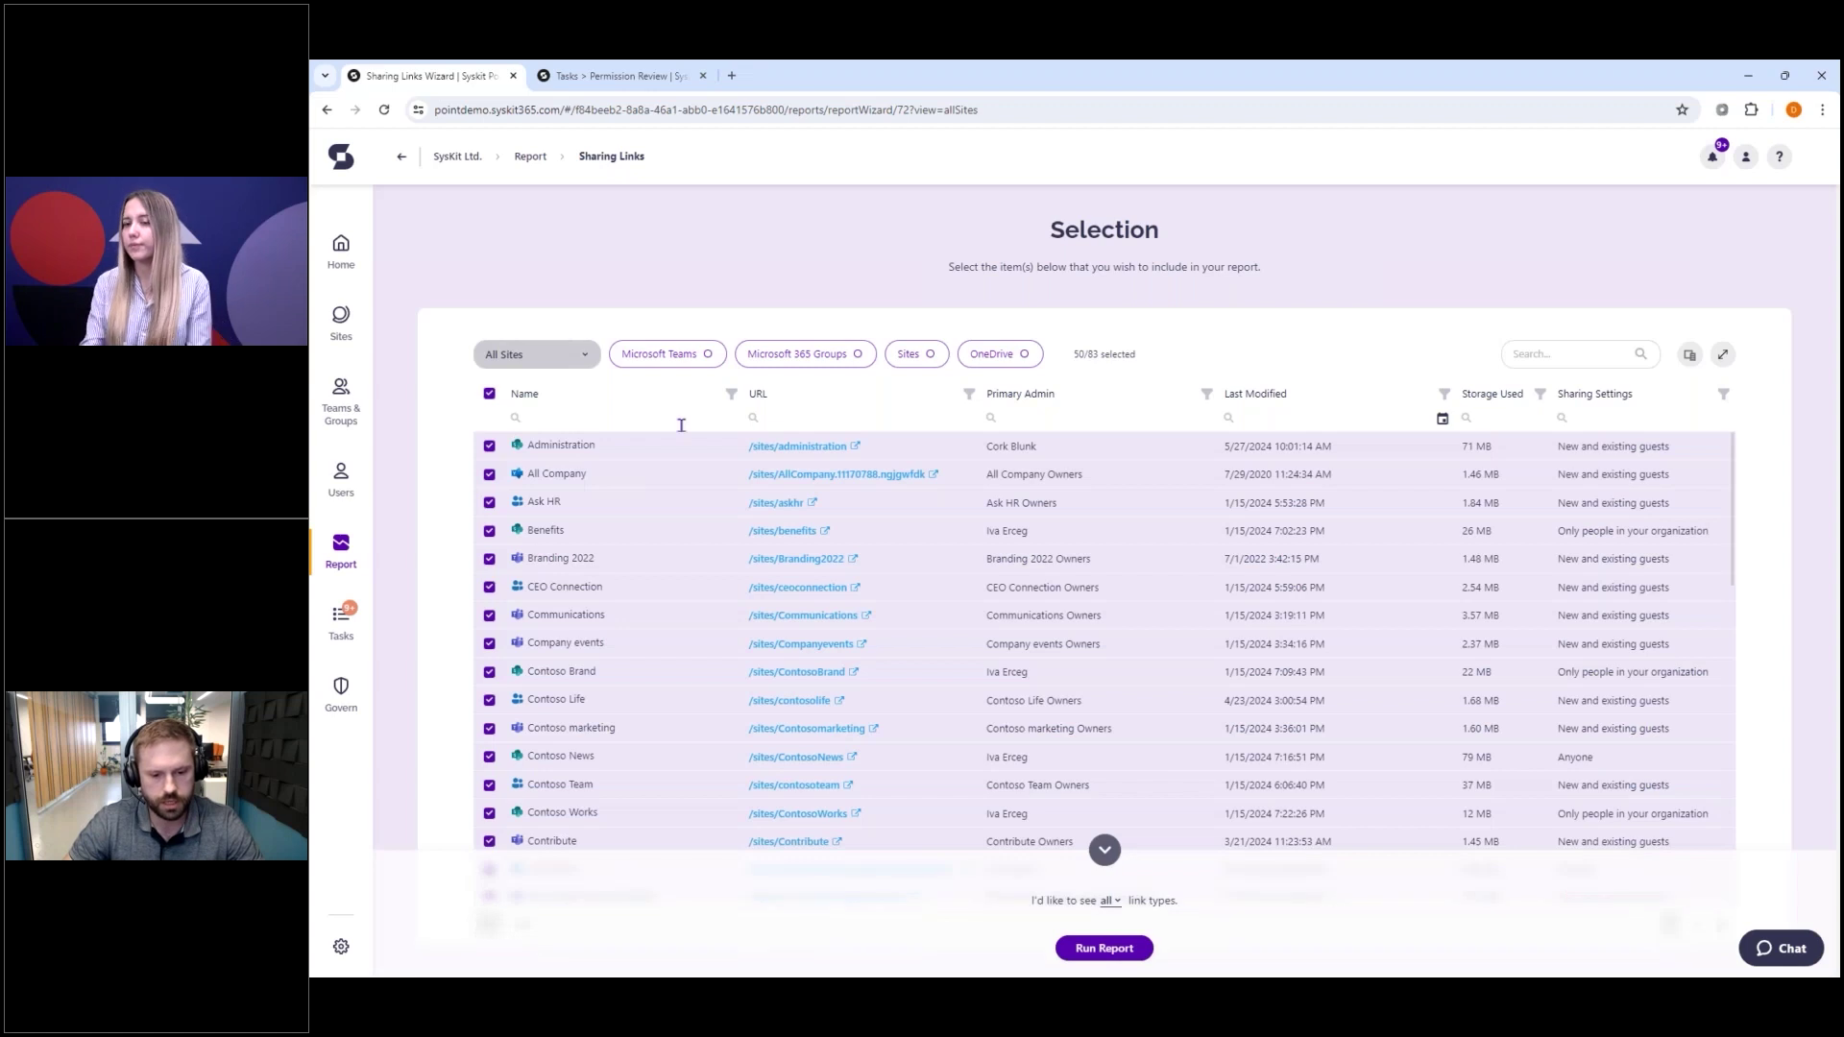
click(489, 395)
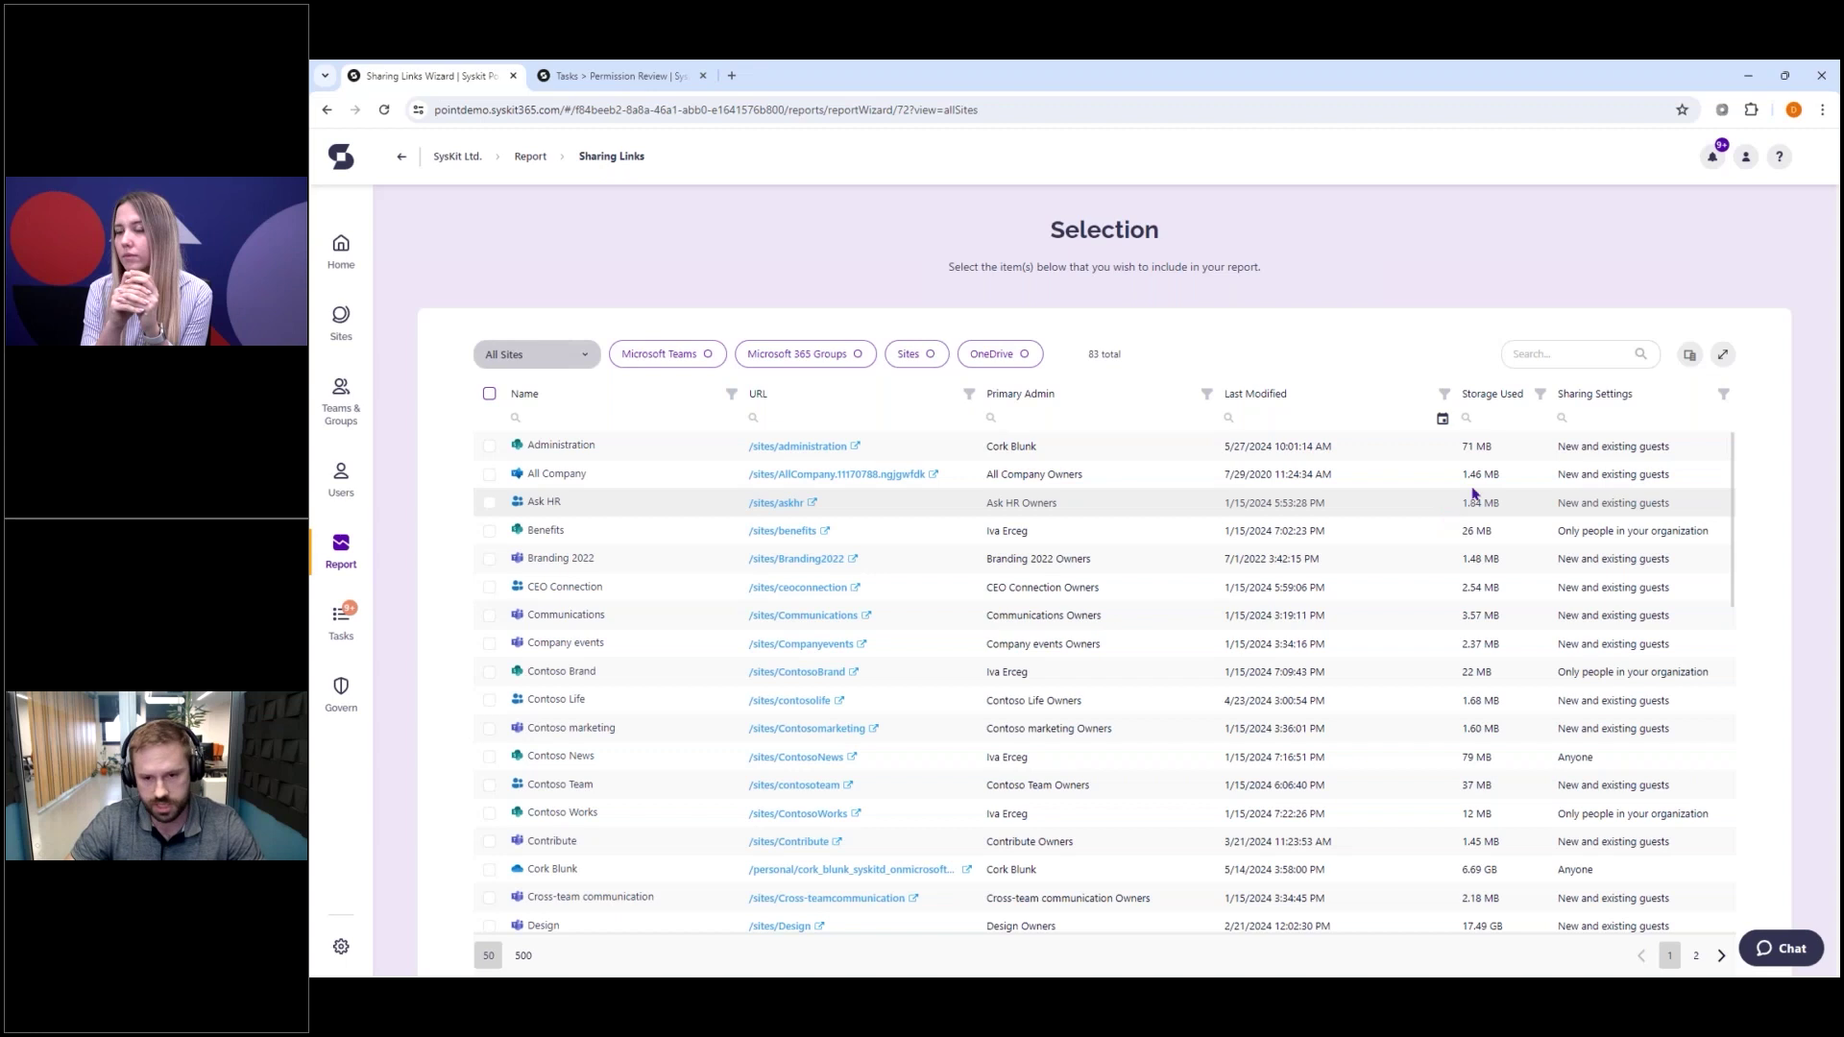
- Search the available table columns for "pri" and add the Privacy column to the site list
click(1689, 354)
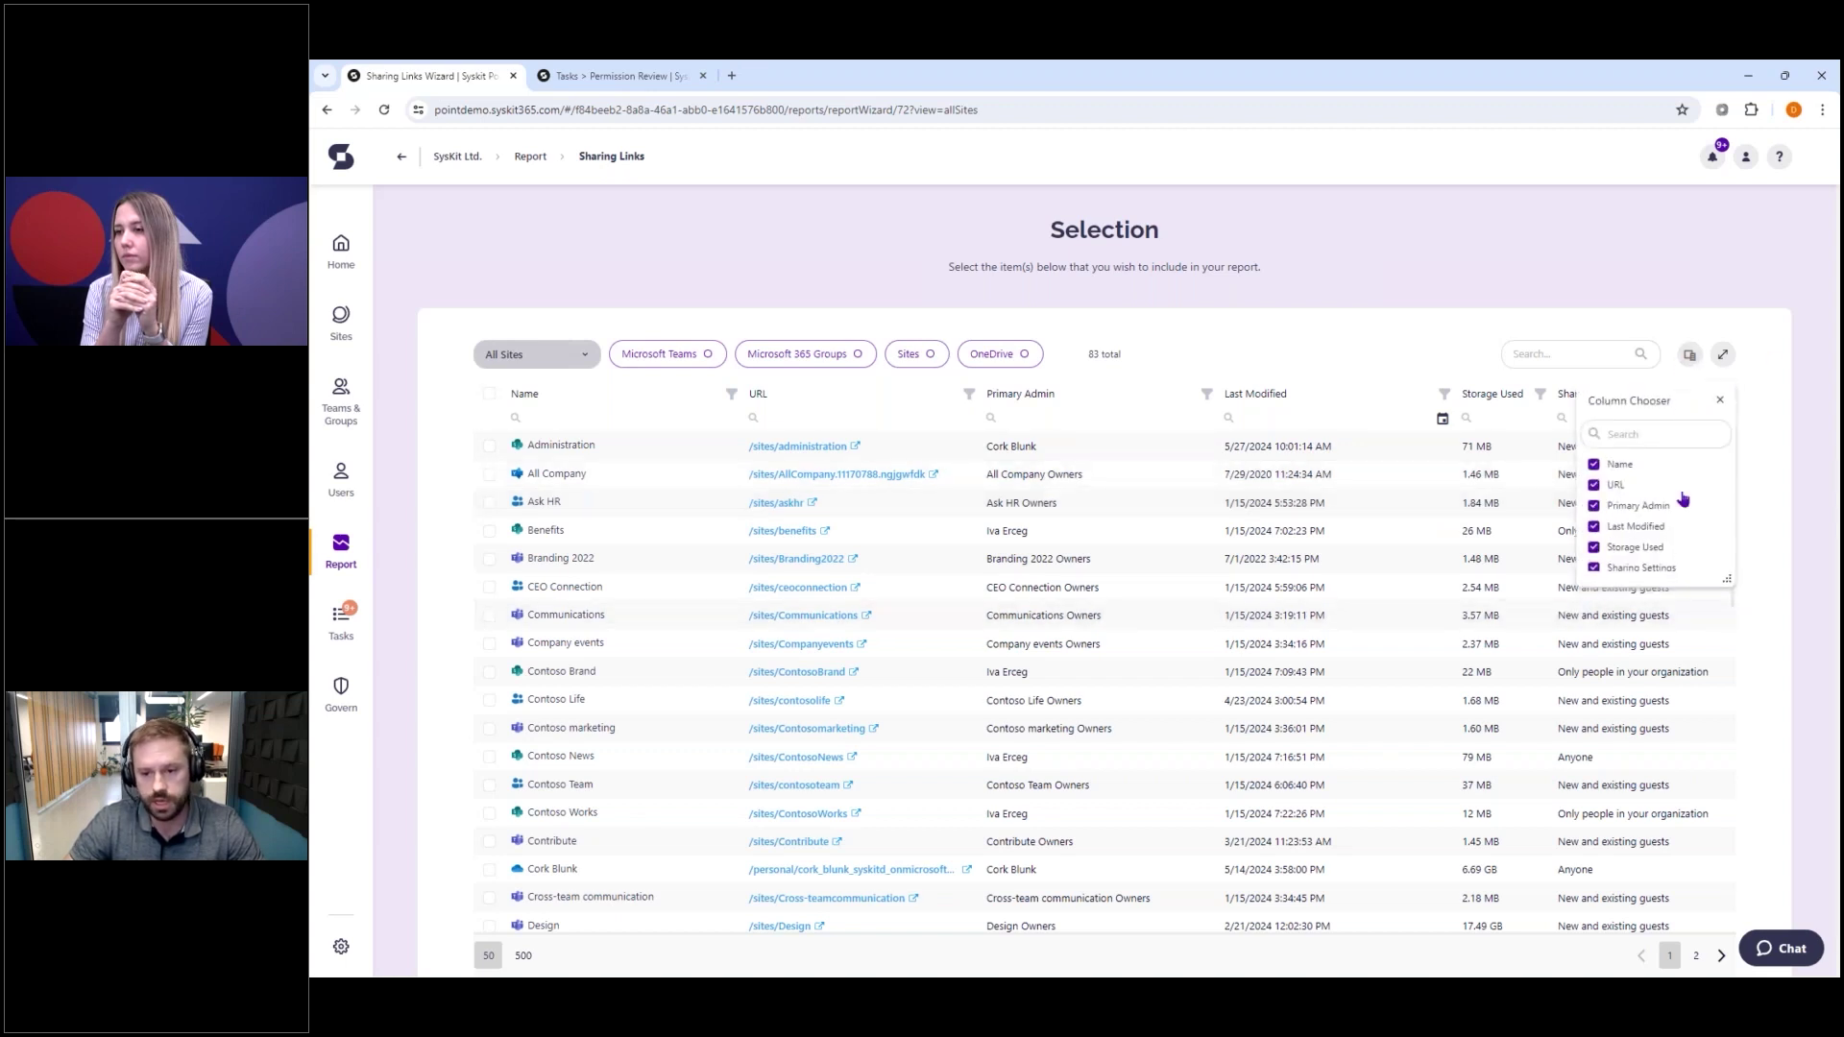
click(1675, 437)
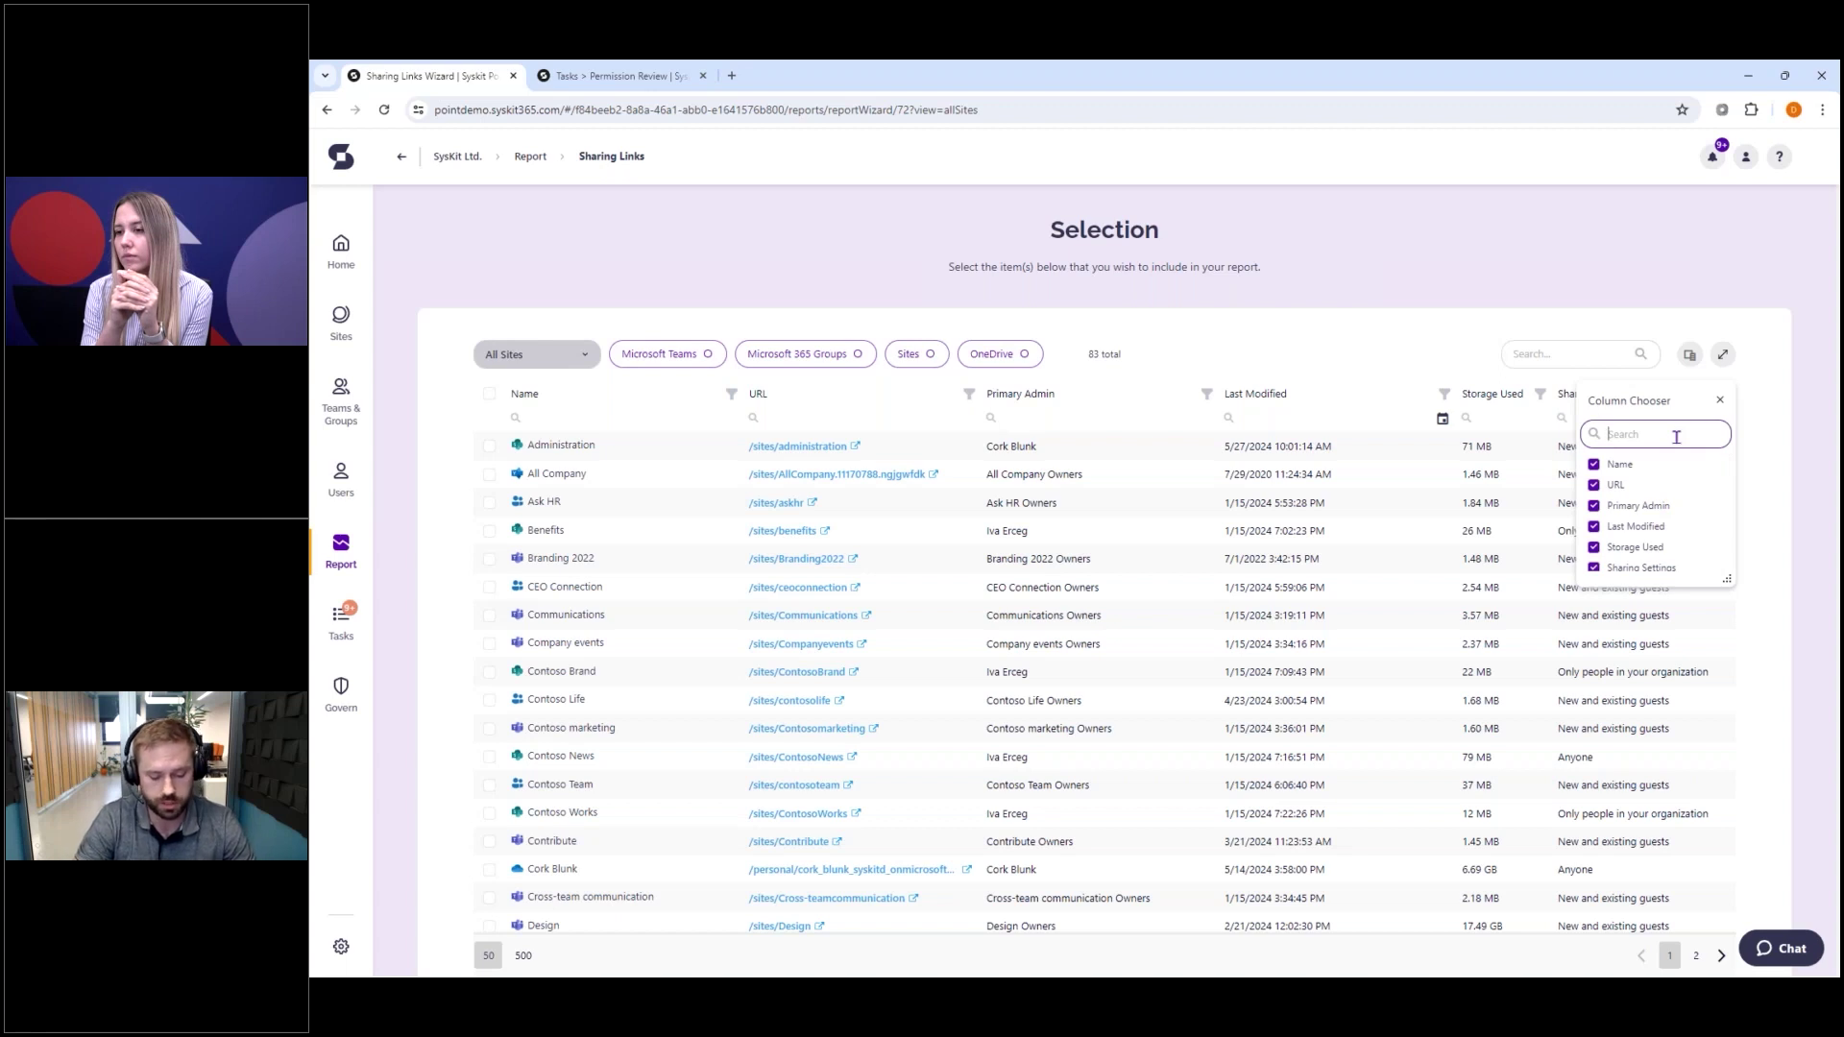
text(pre)
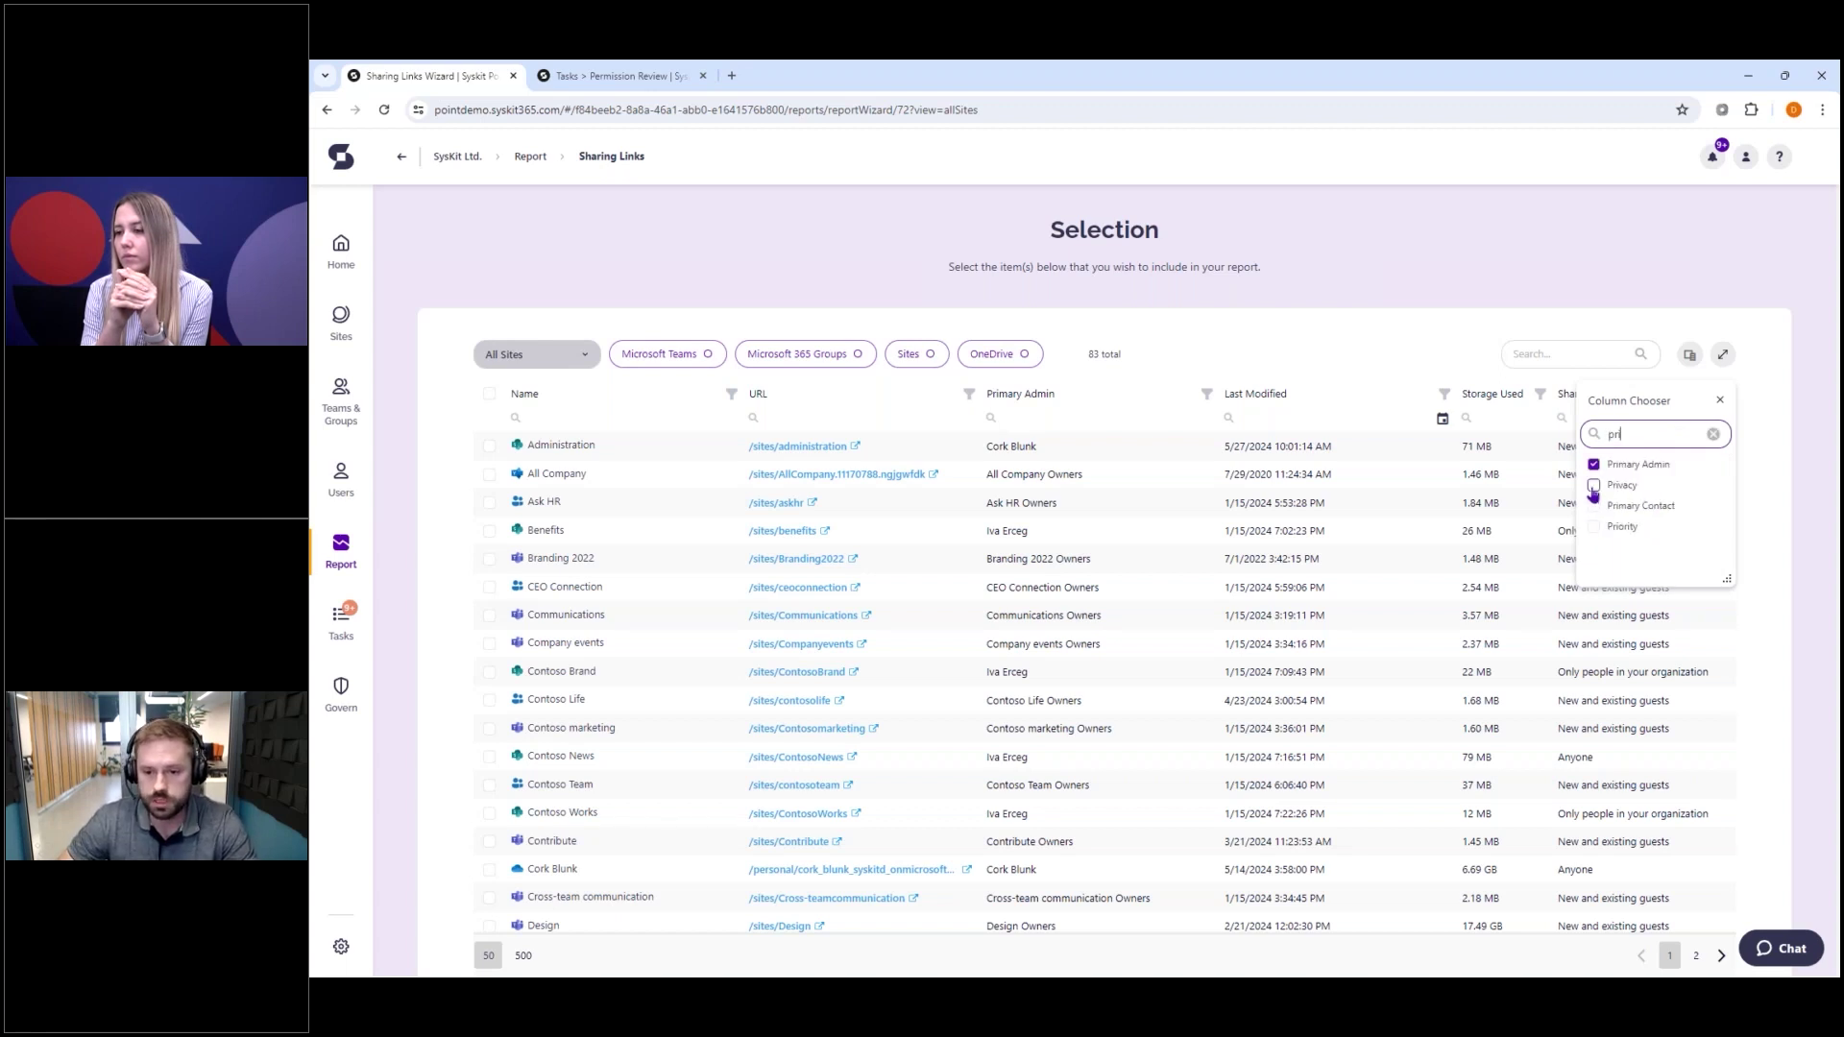
click(1593, 490)
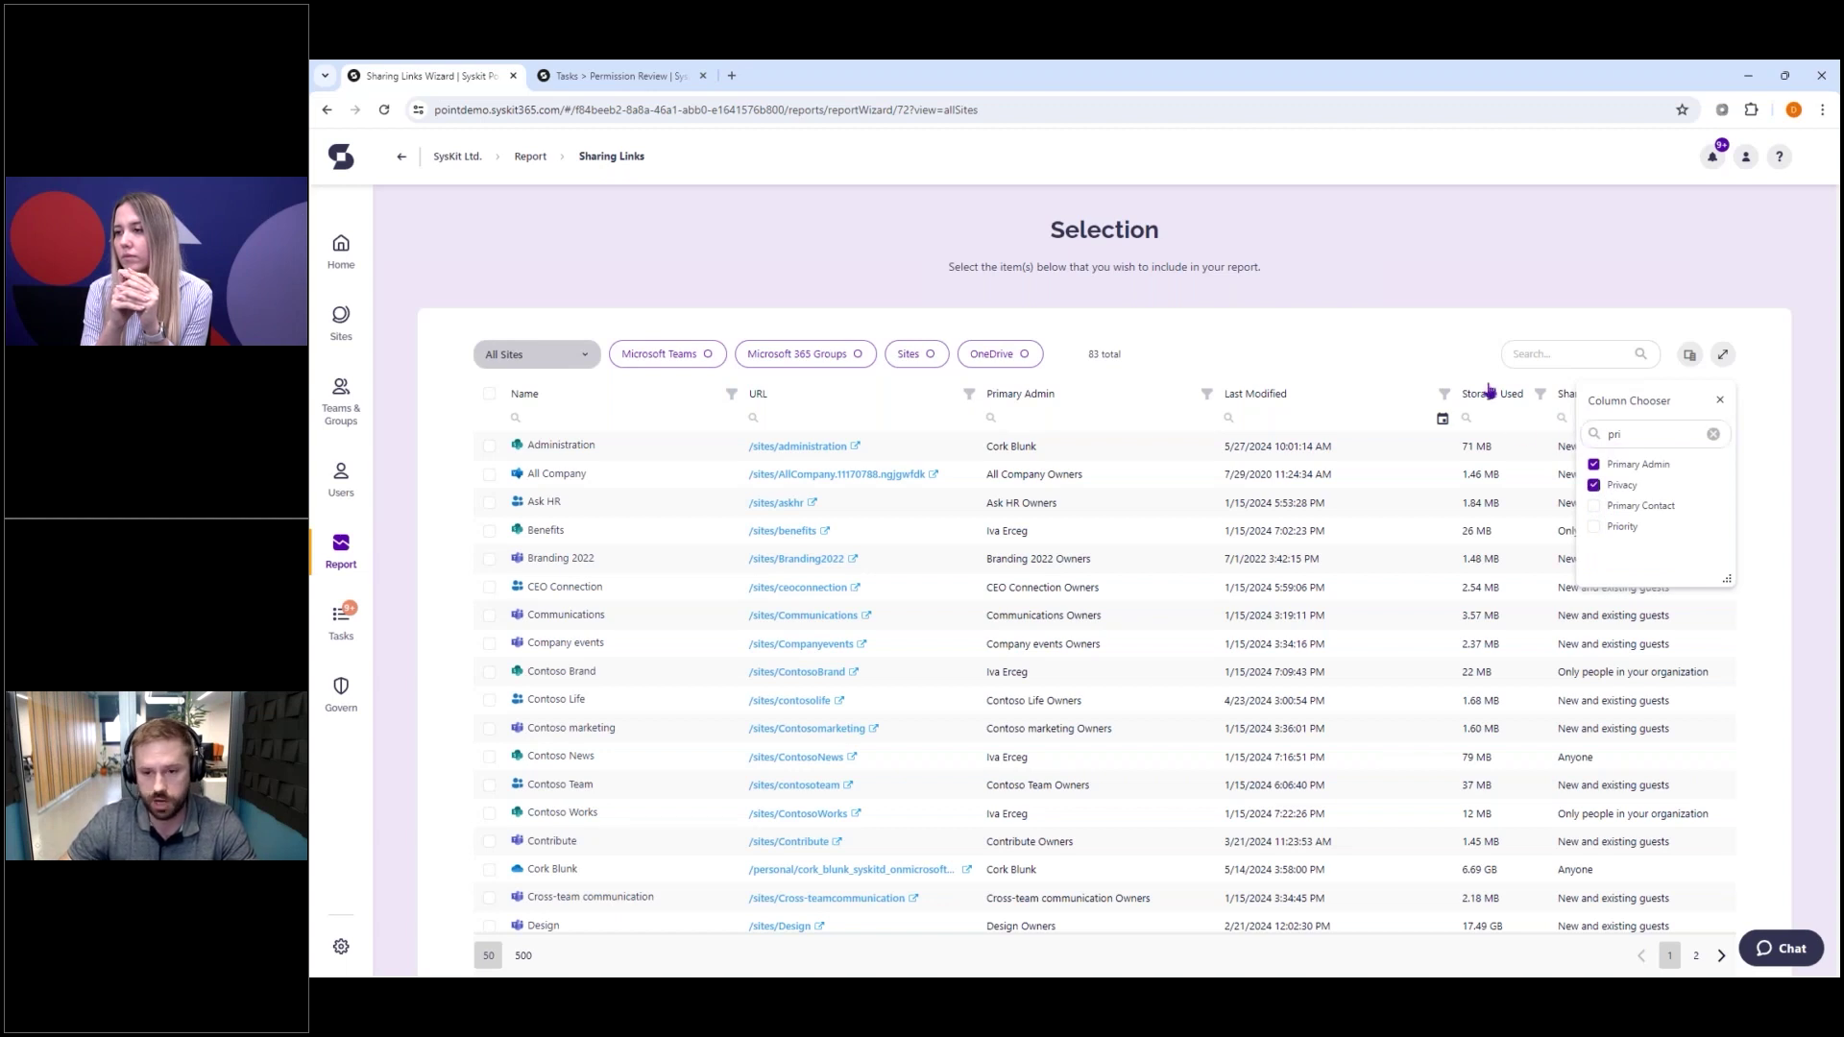
click(1469, 346)
- Search the available columns for "se" and add the Sensitivity Label column to the site list
click(1689, 356)
drag(1639, 432, 1588, 433)
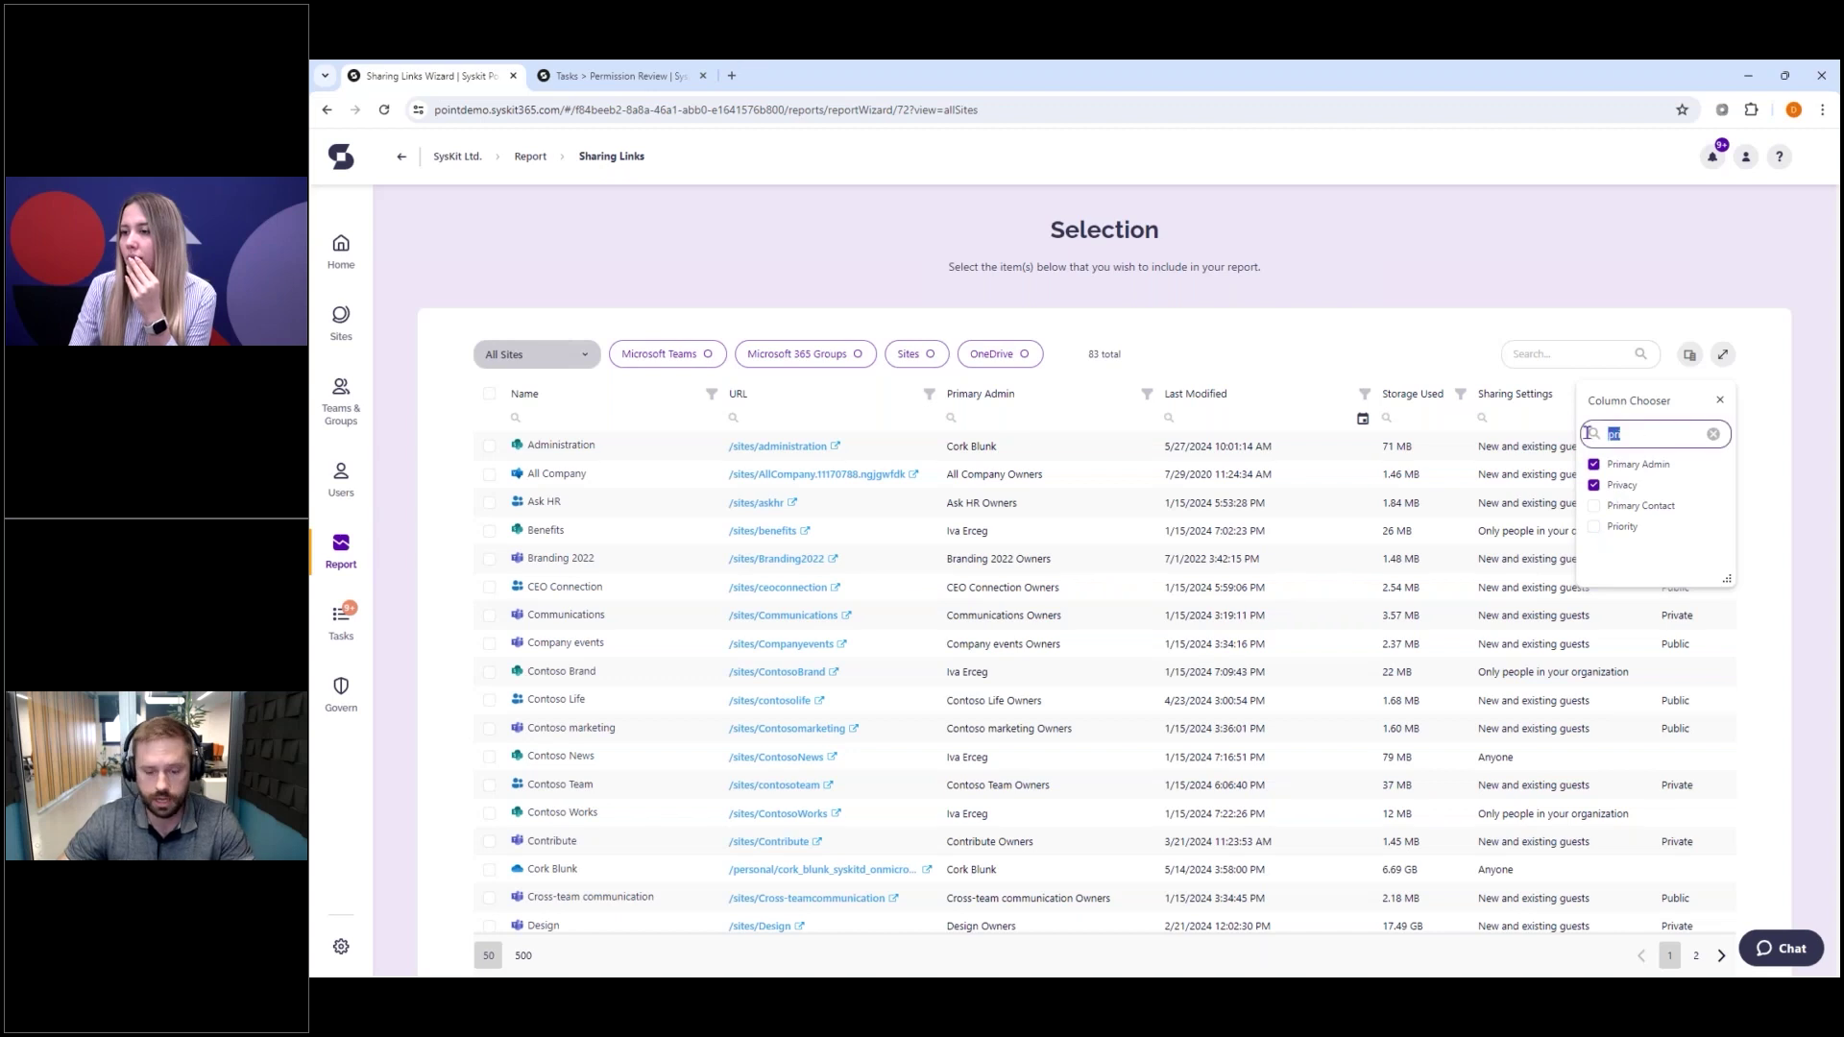
text(se)
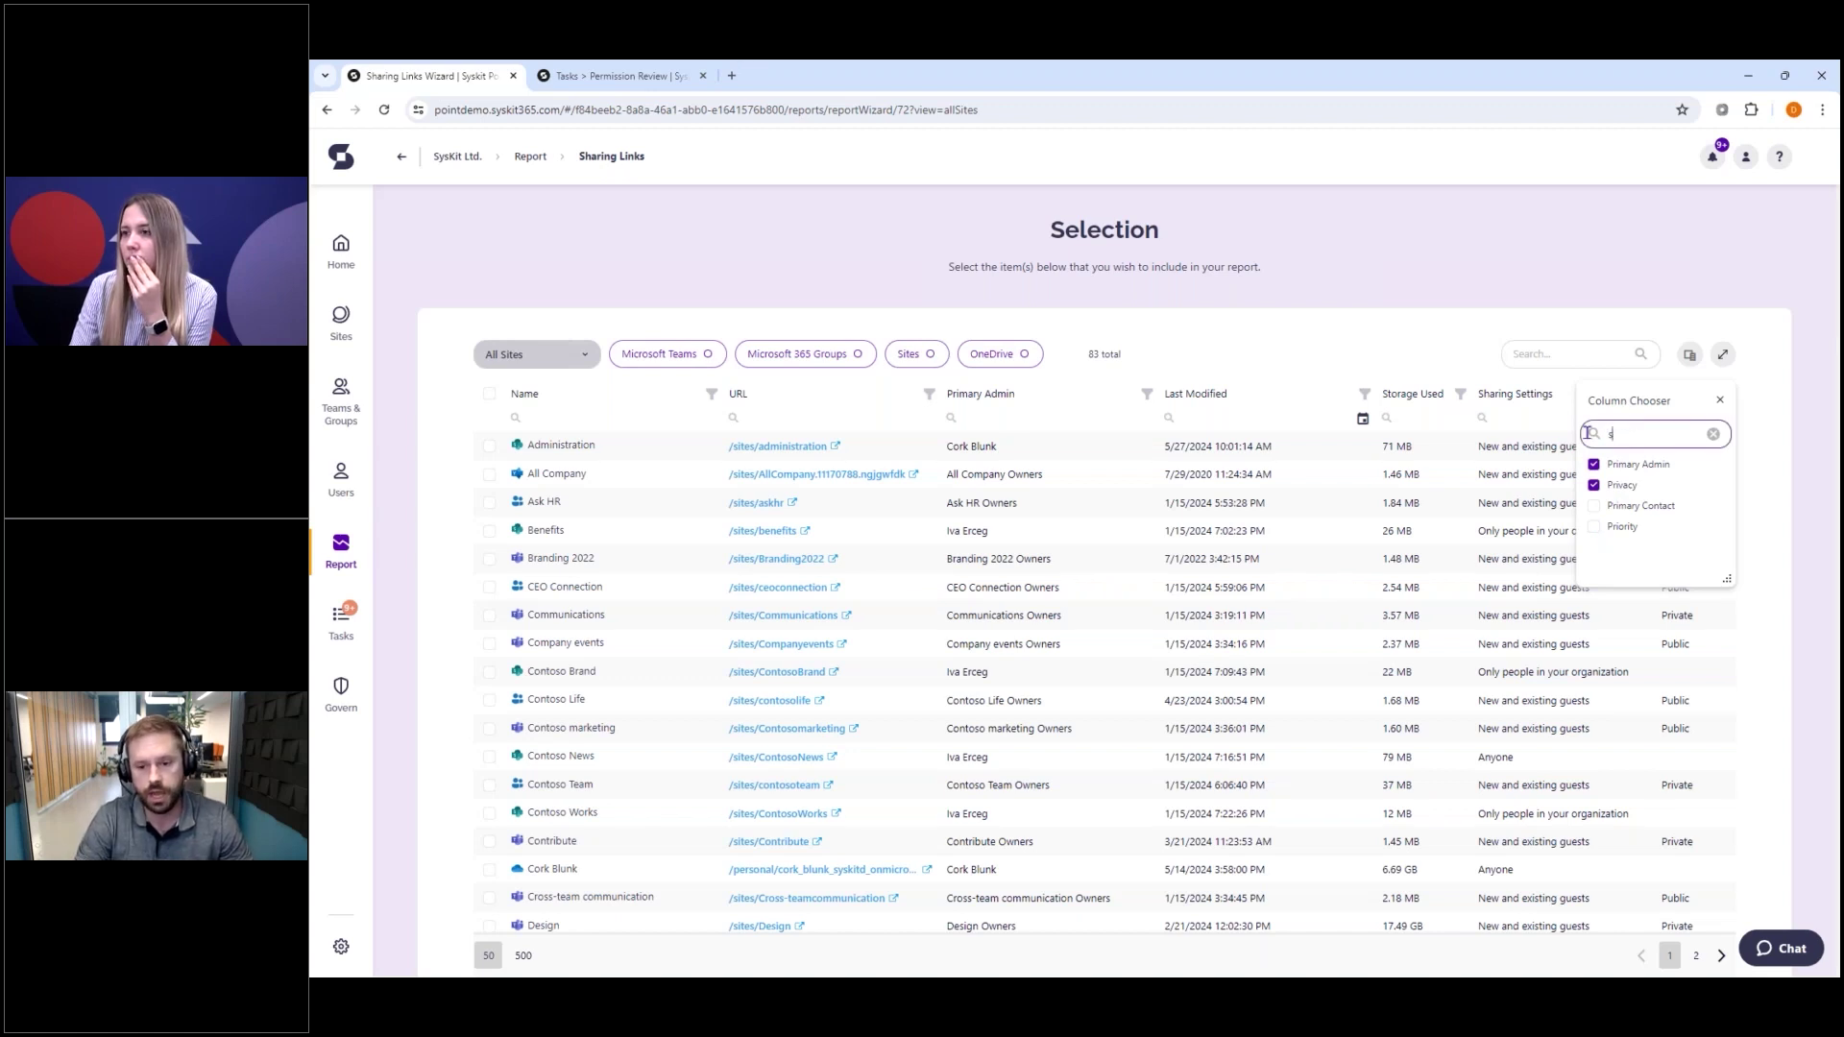
click(1595, 507)
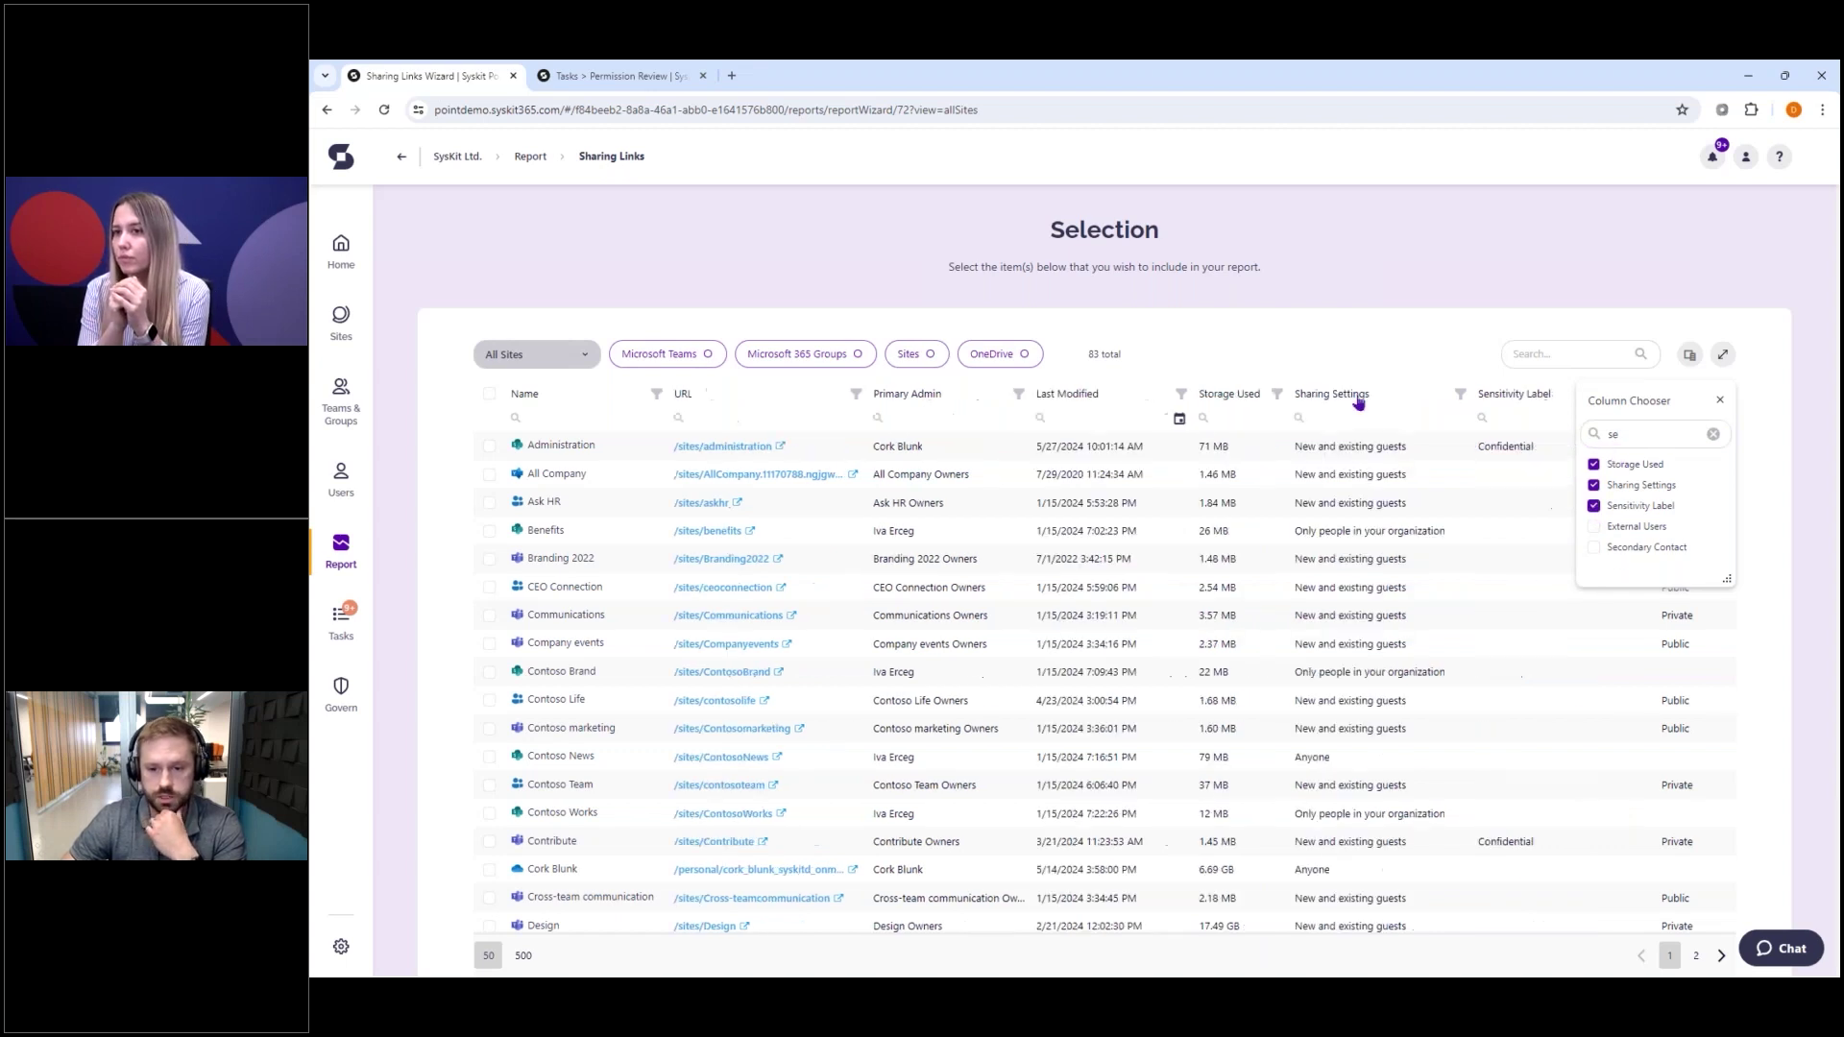
click(1449, 361)
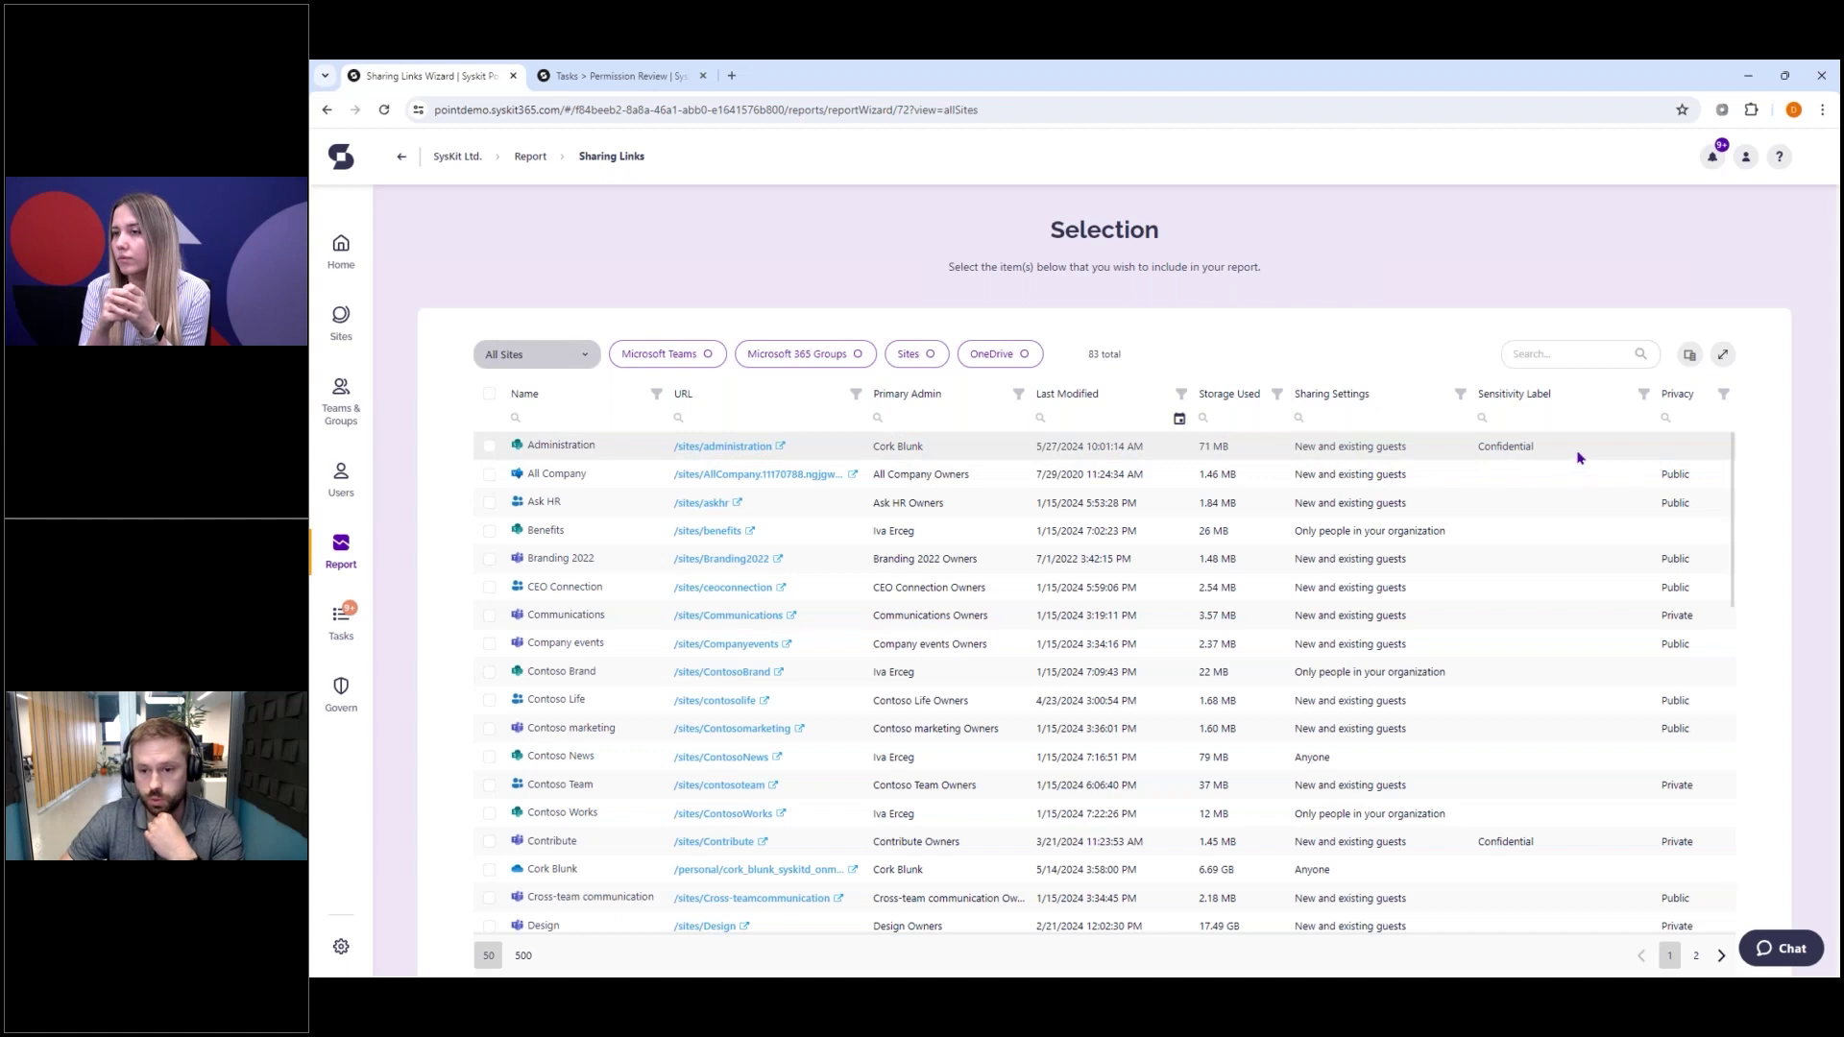
- Filter the site list to Private privacy and select all the filtered sites for the report
click(1724, 396)
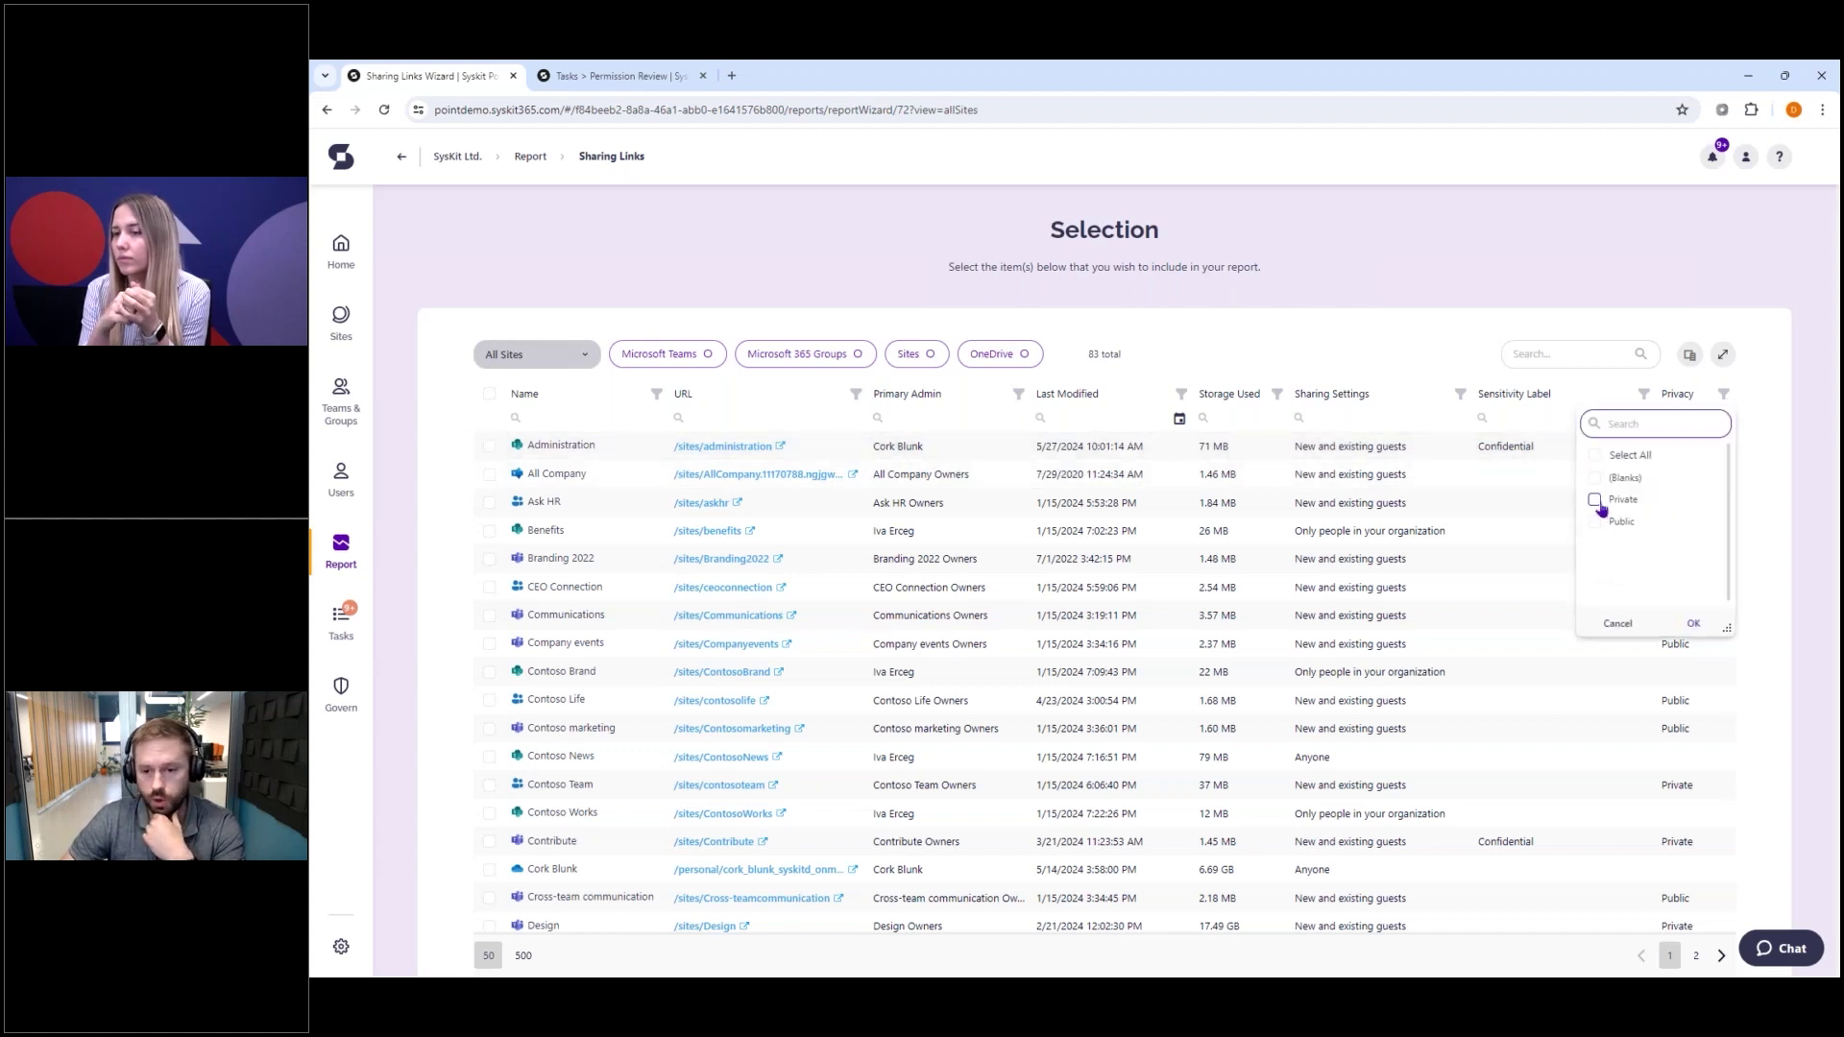
click(1595, 501)
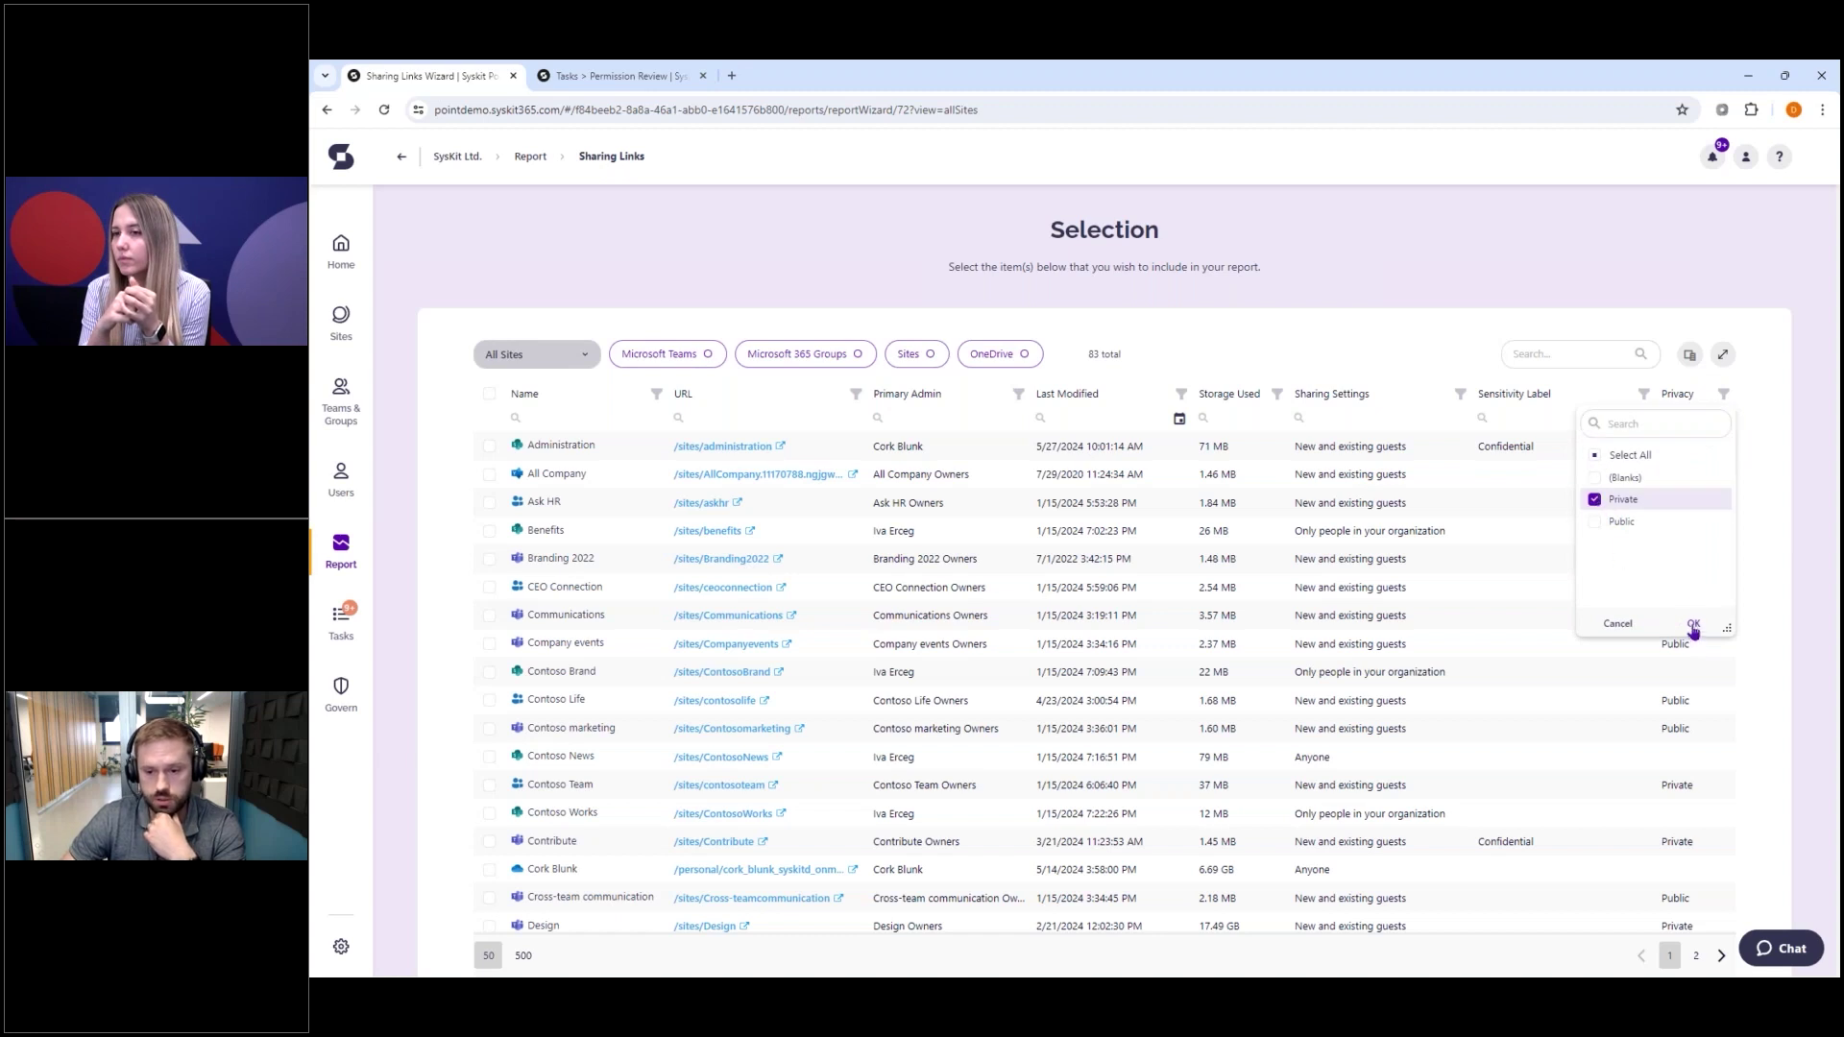
click(1693, 623)
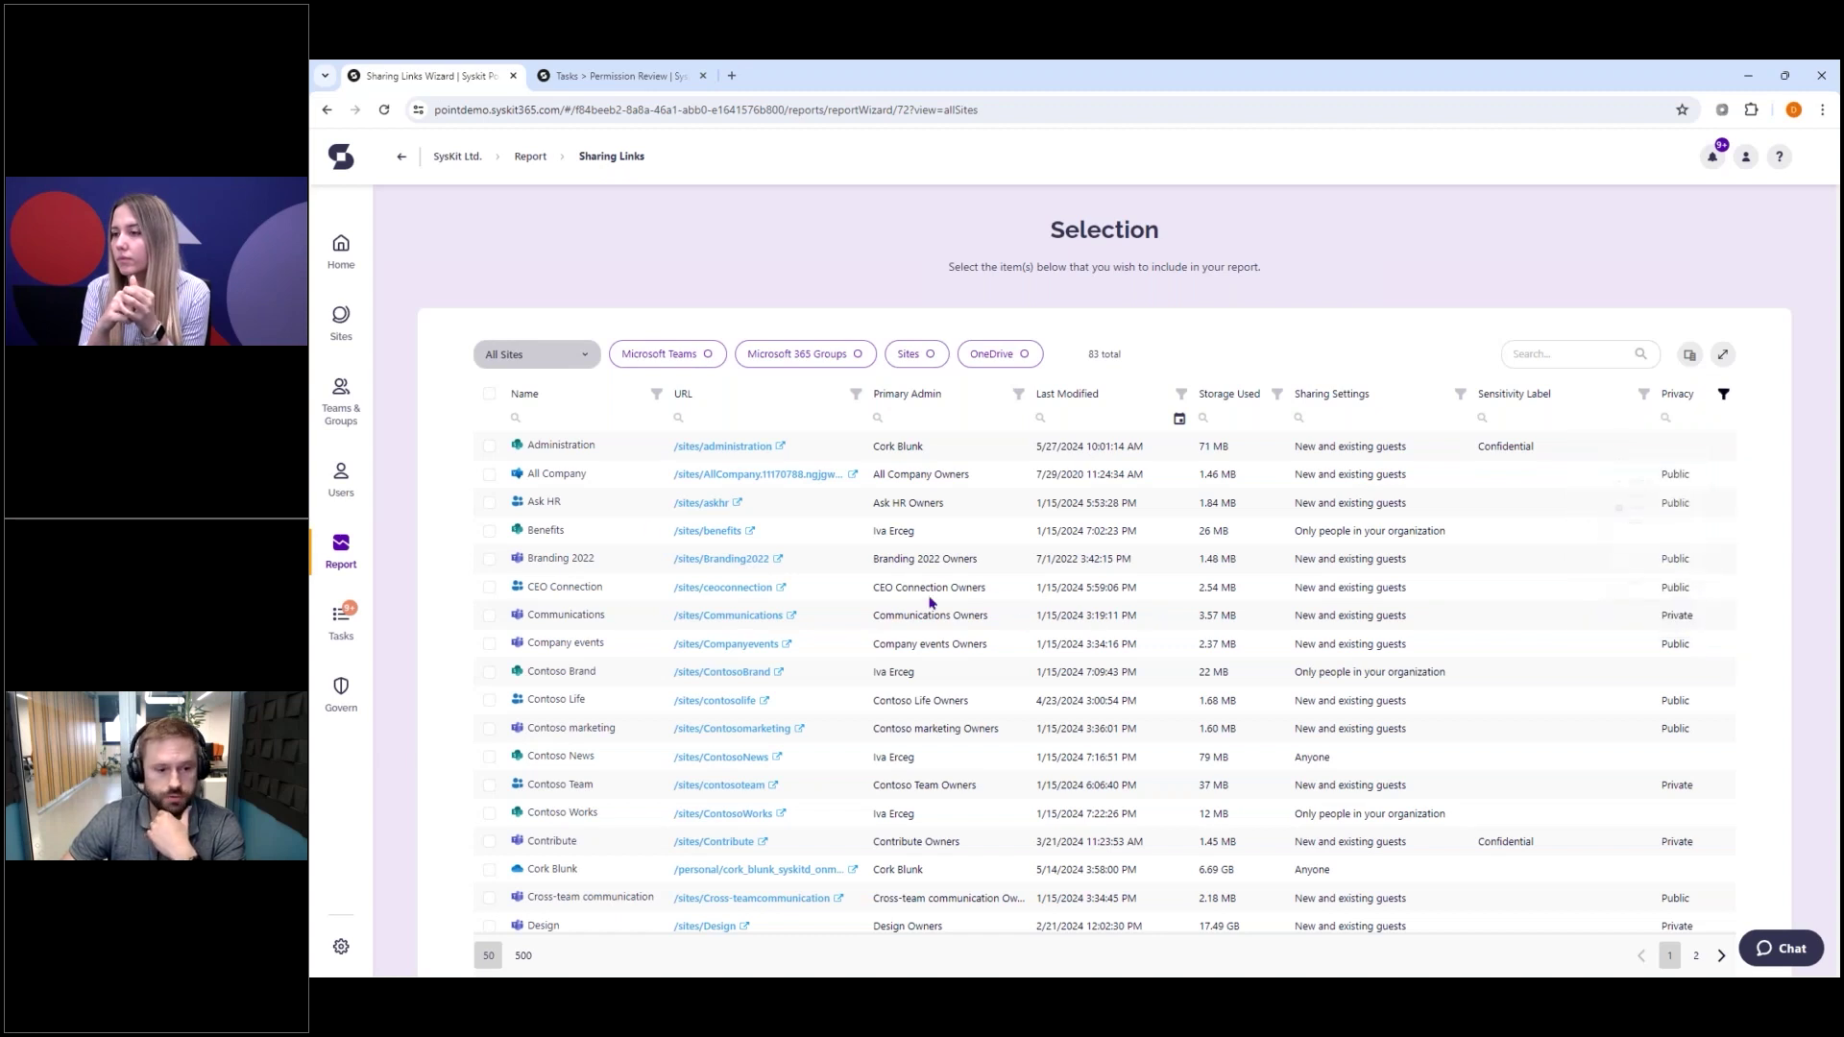
click(489, 395)
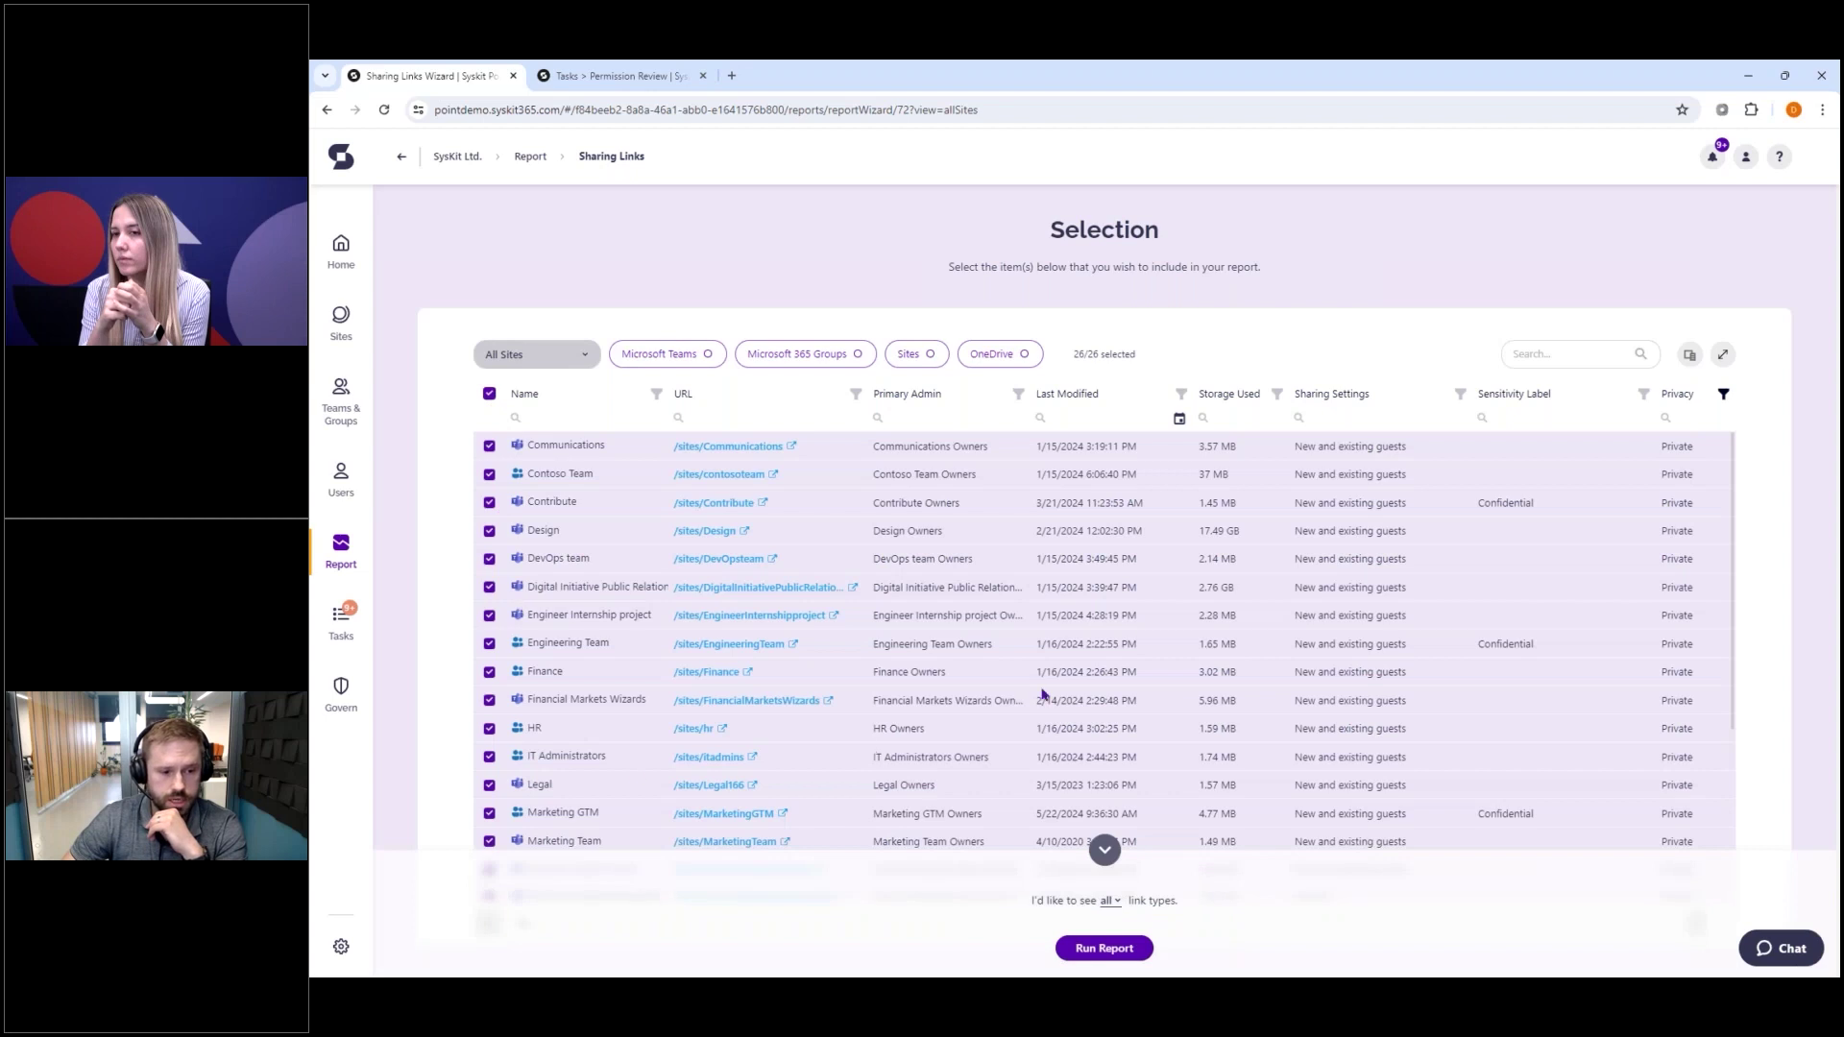
- Limit the link types to people in company can view or edit, and run the Sharing Links report
click(1110, 902)
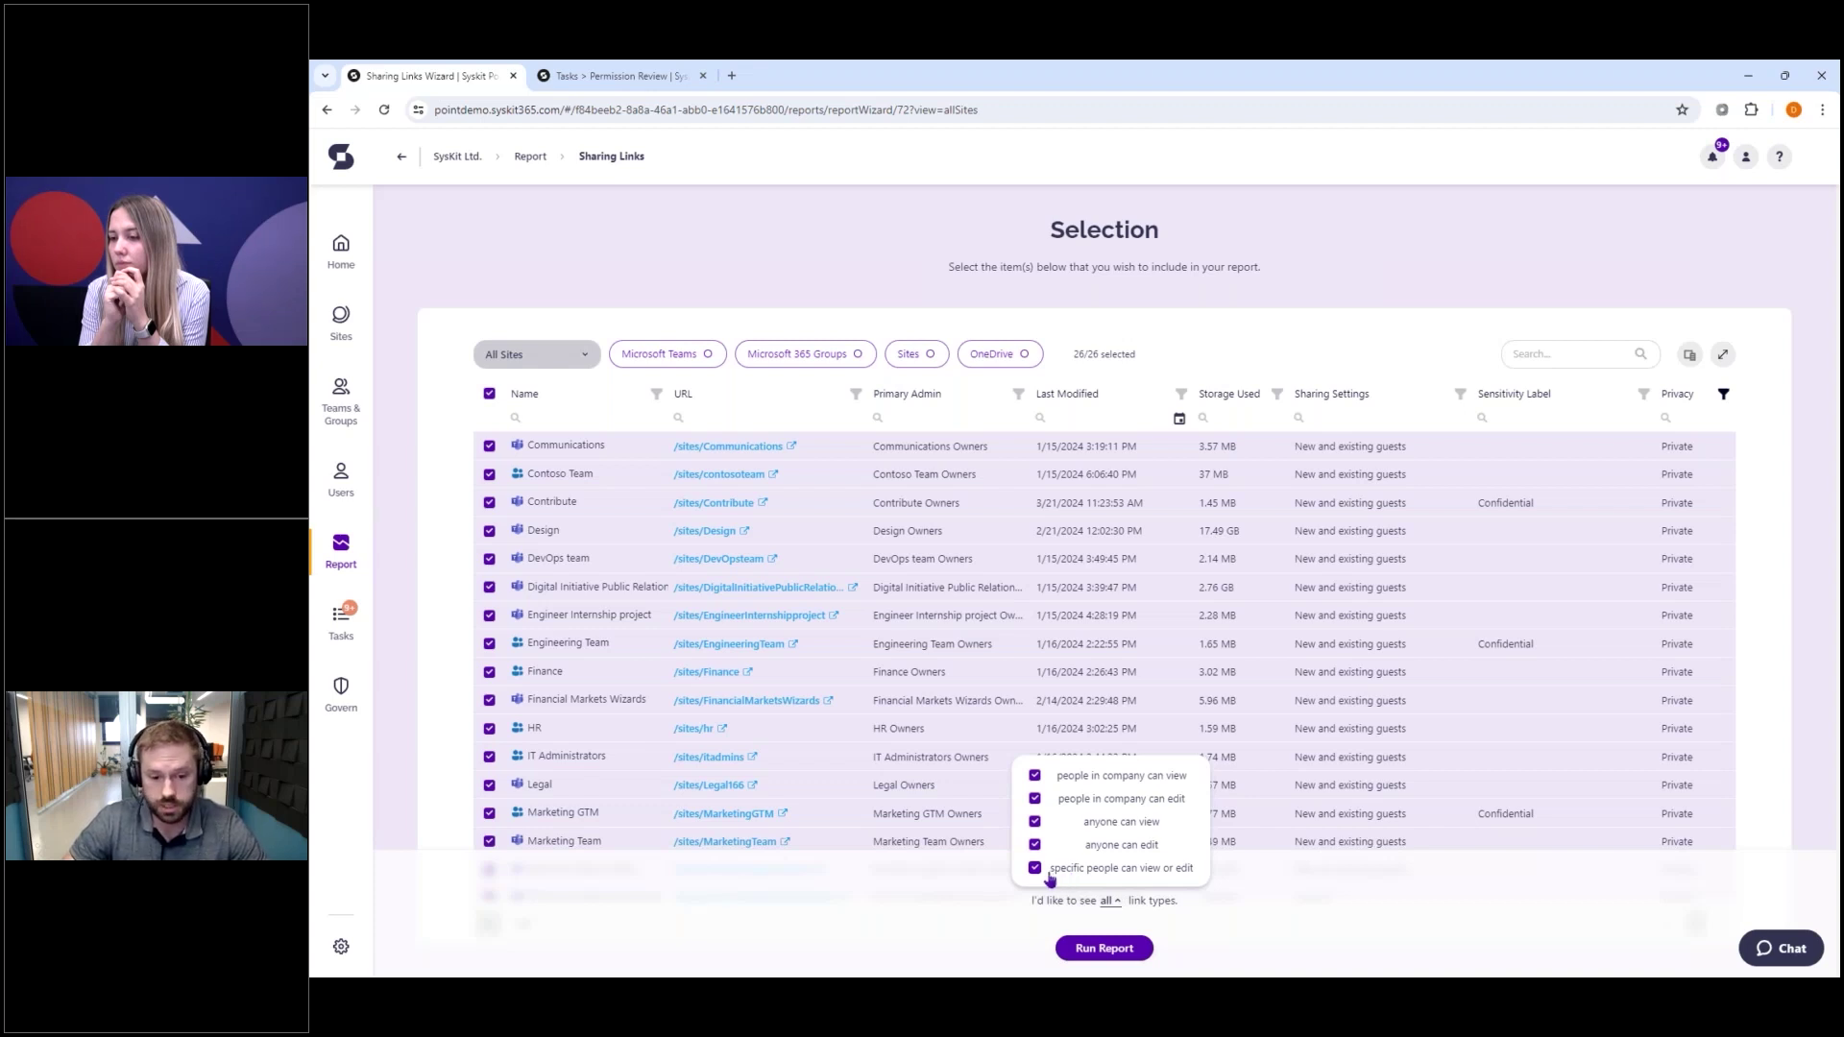
click(1034, 868)
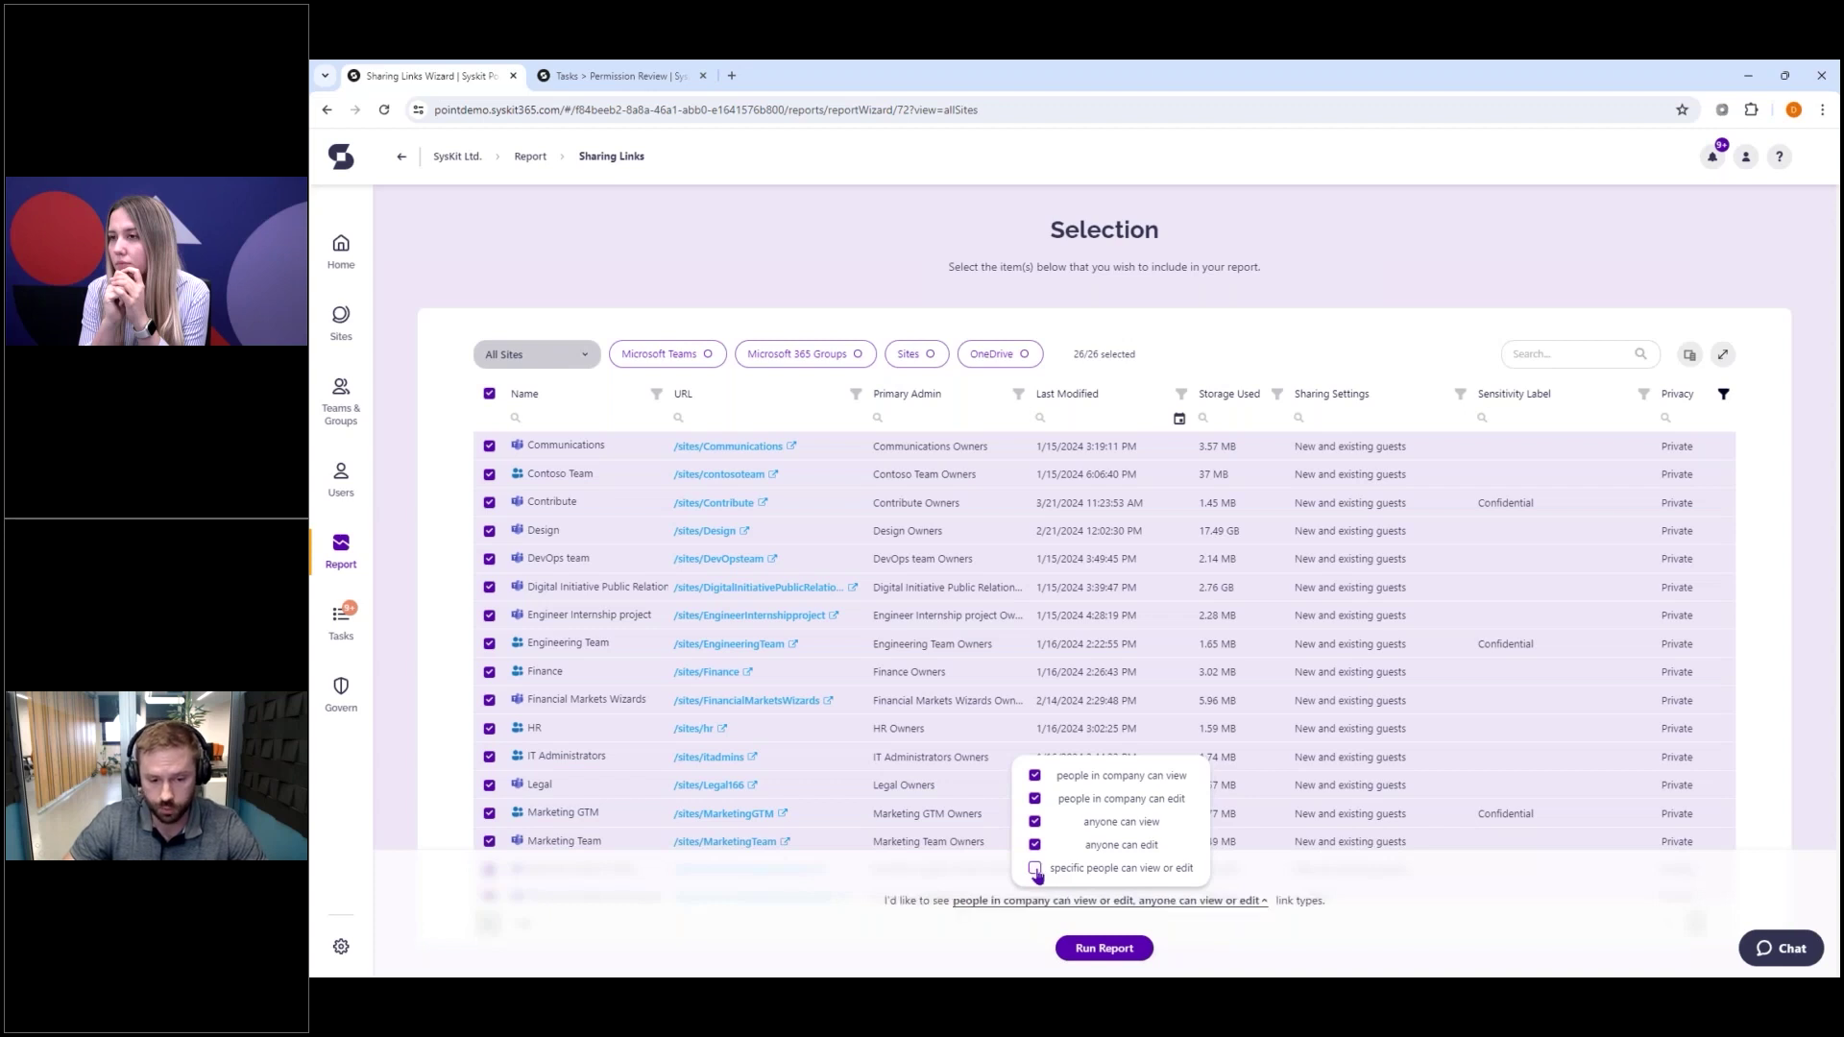
click(1118, 822)
click(1122, 843)
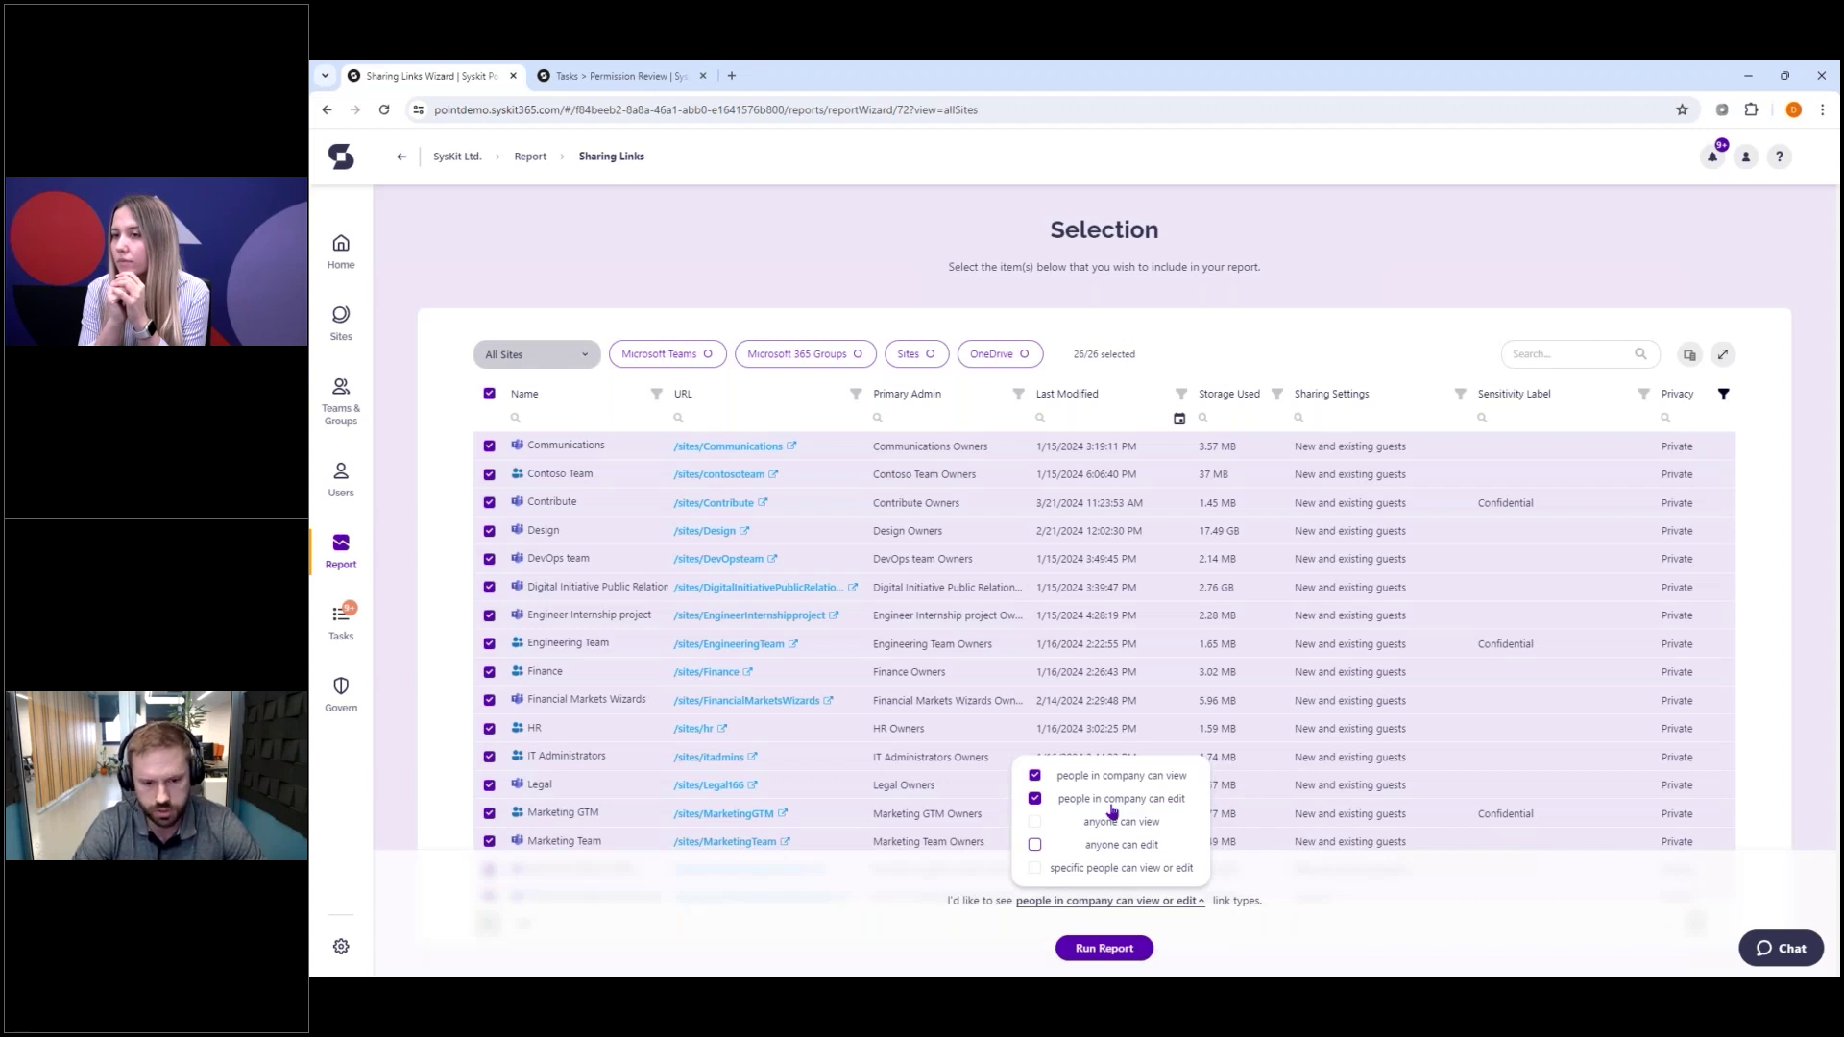
click(1094, 948)
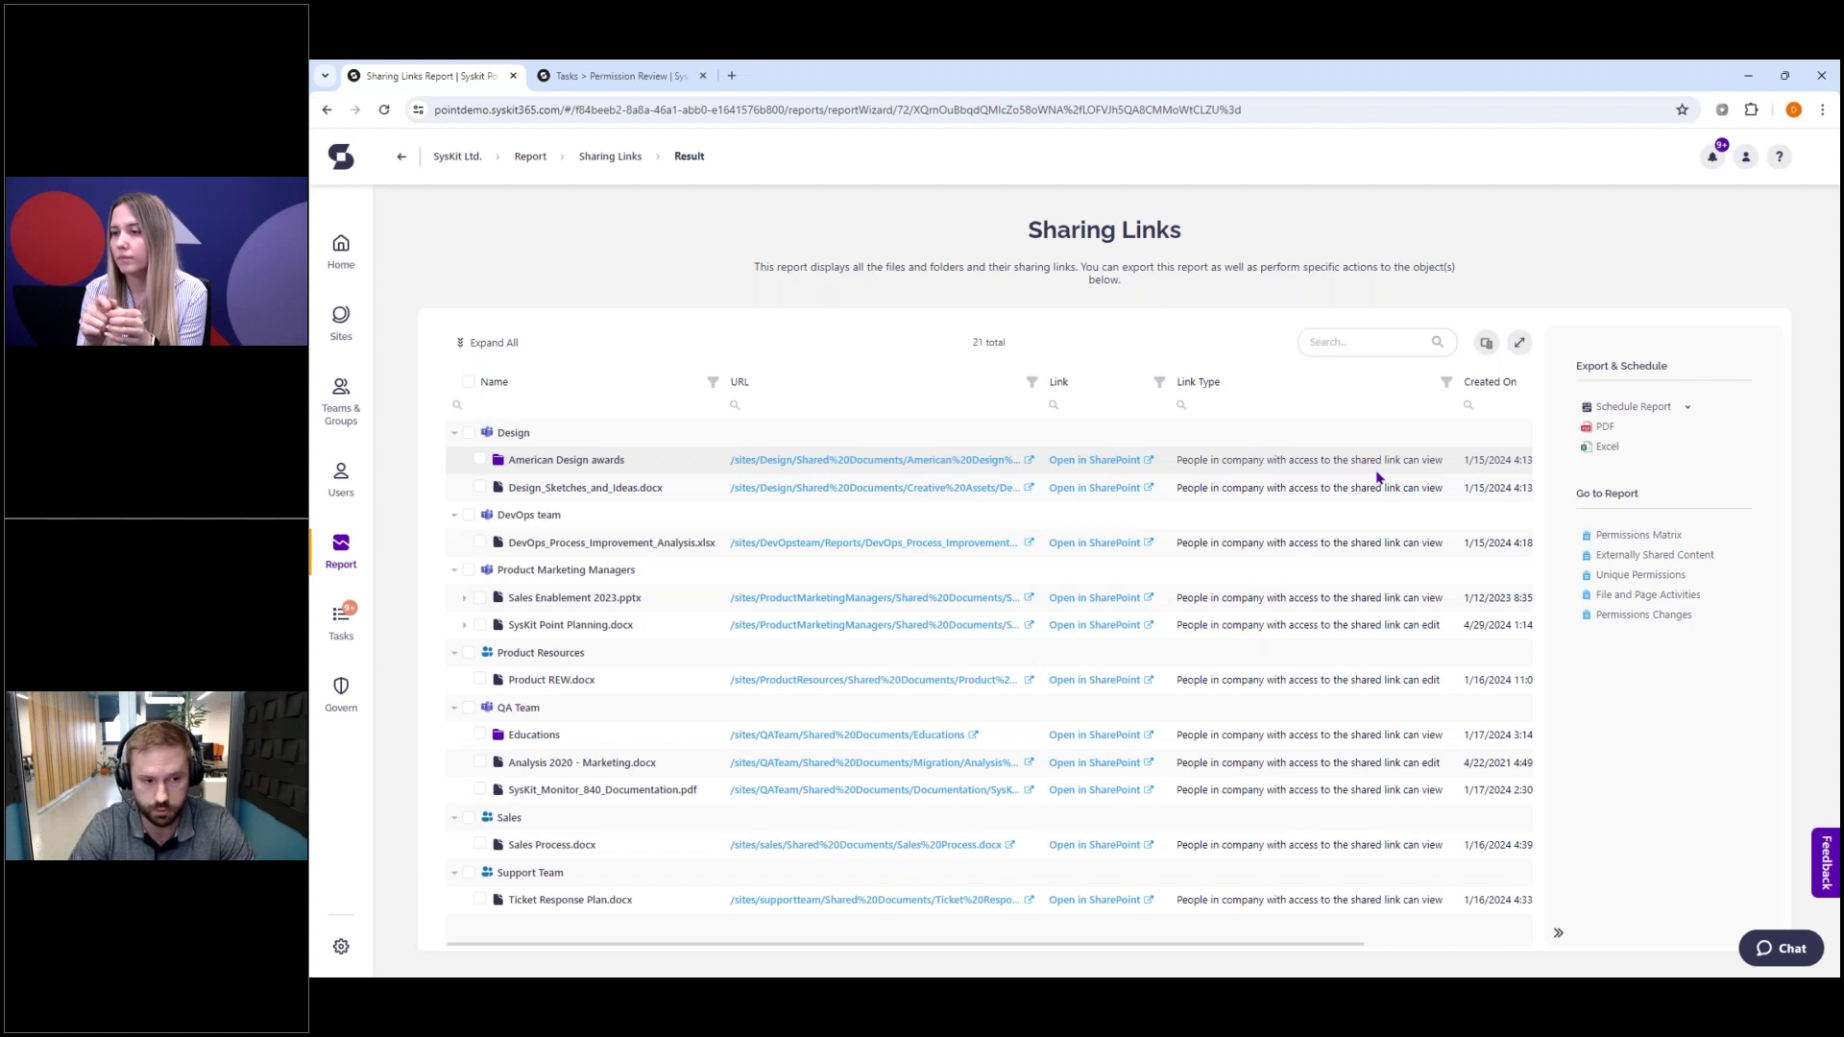
- Select the two shared items under Design and extend the selection to every item in the report
click(480, 459)
click(480, 488)
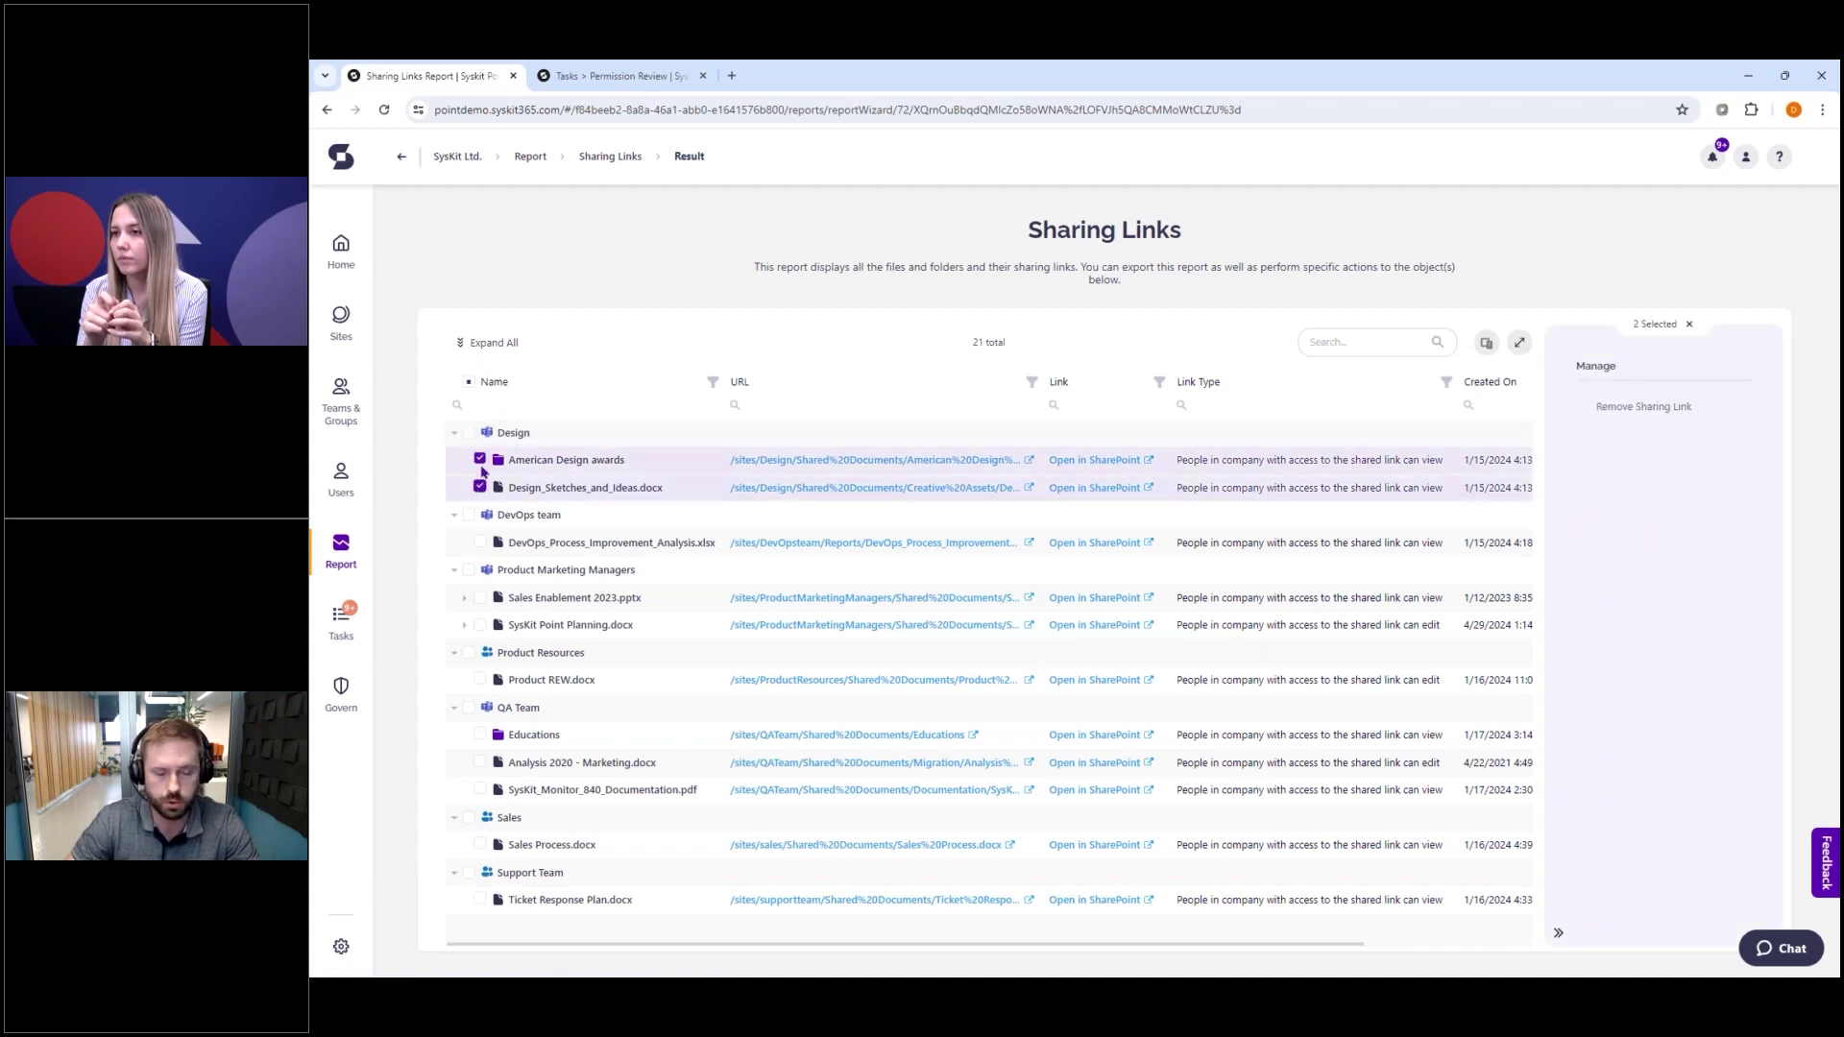
click(470, 389)
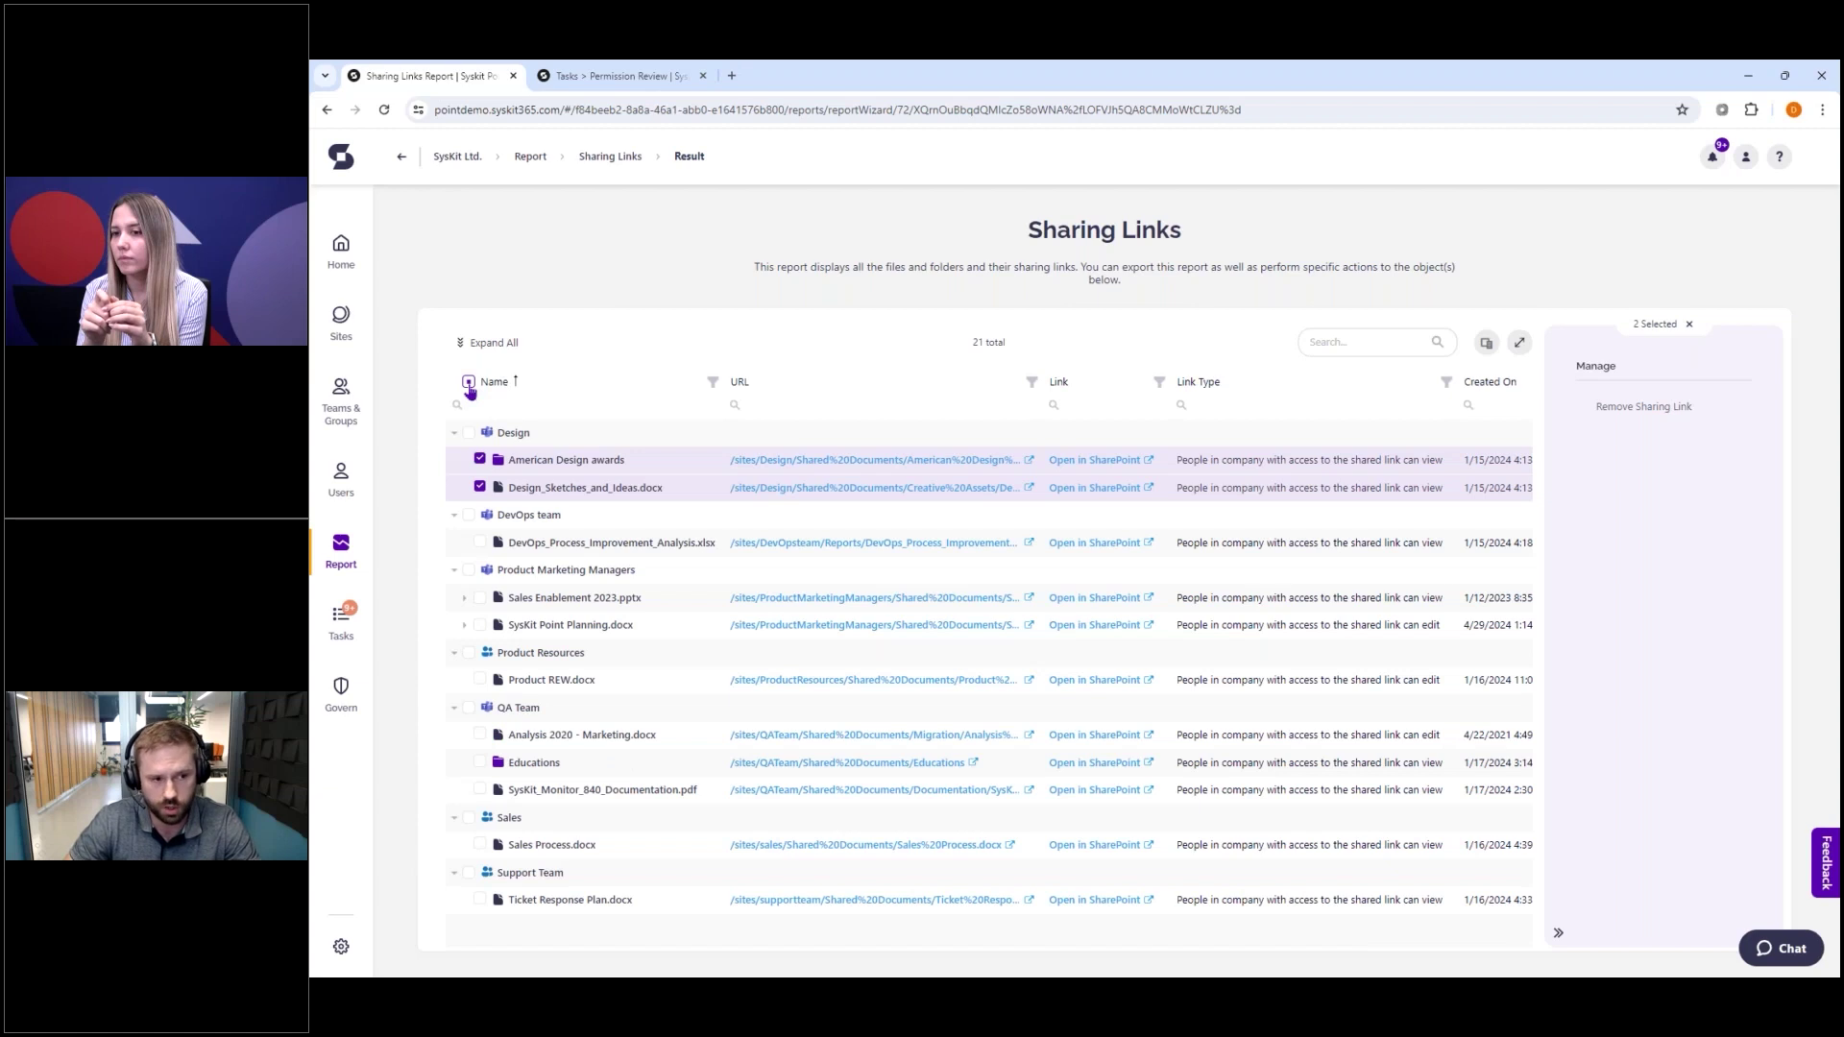
click(469, 383)
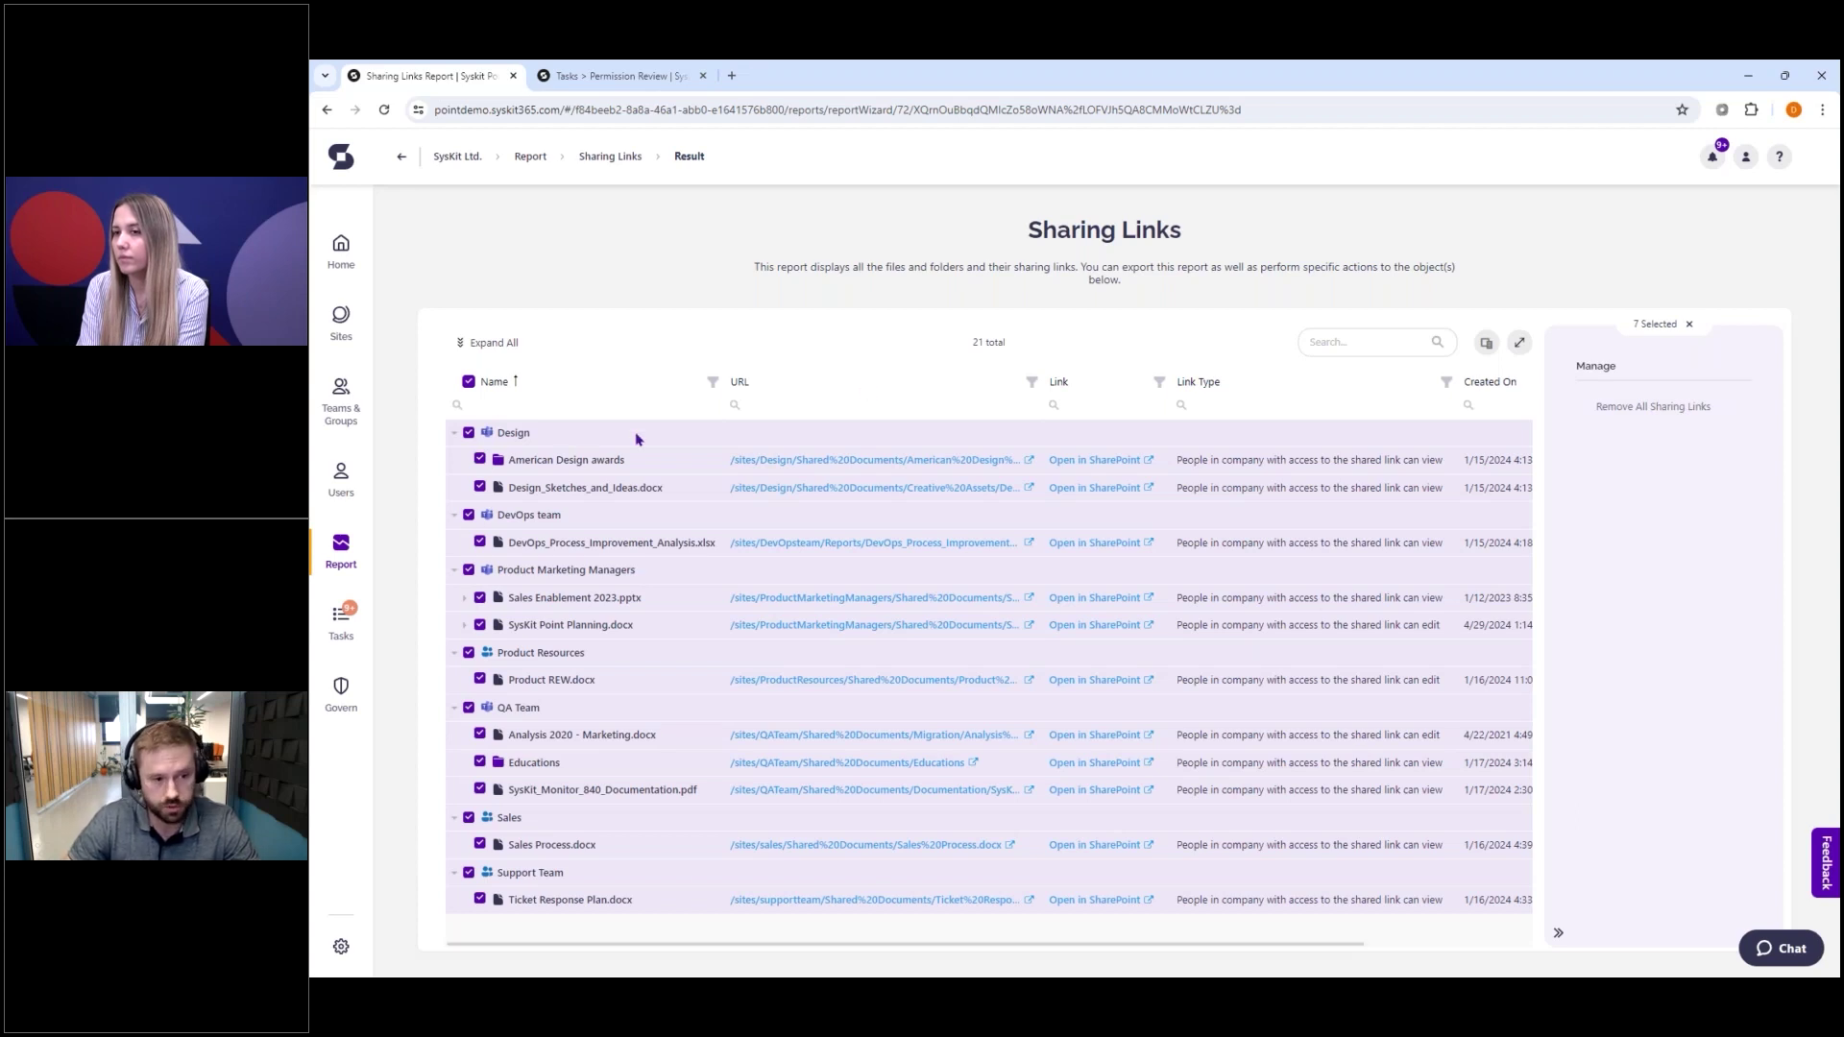
- Search the Report Center for "grou" and open the Group Access report
click(343, 566)
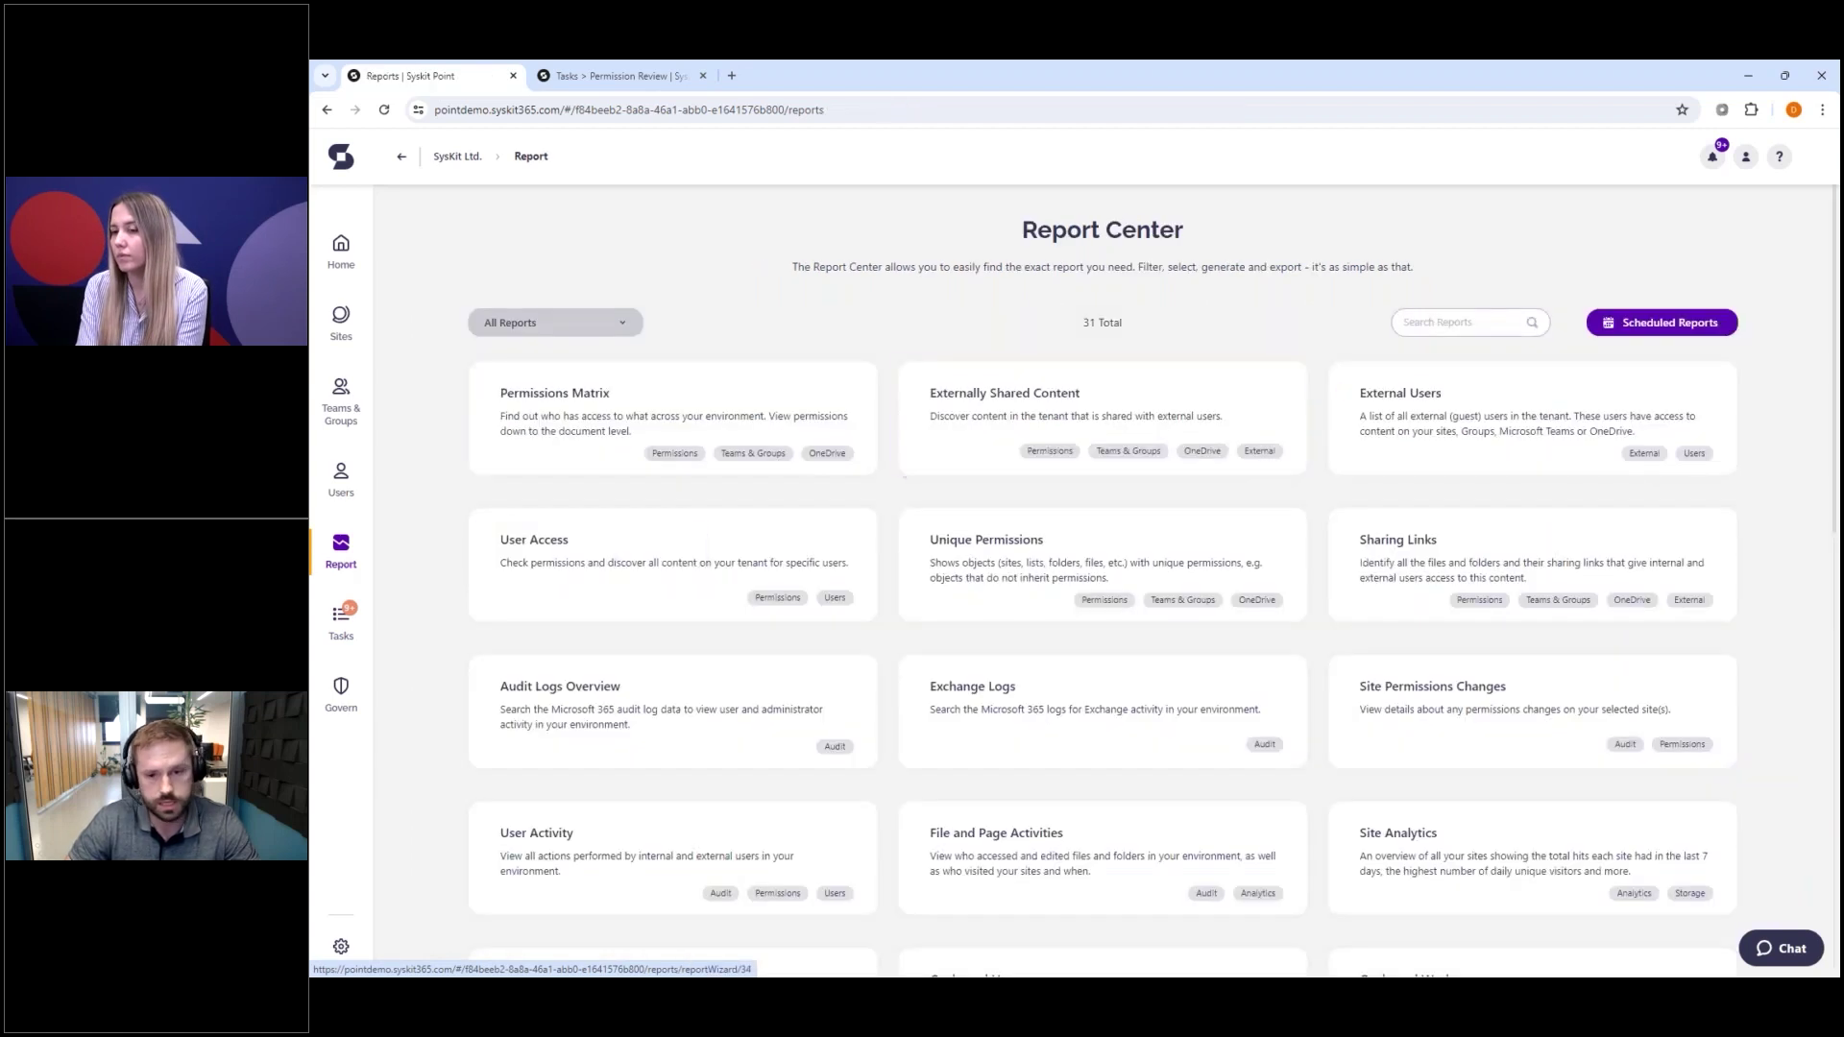
click(1496, 320)
text(grou)
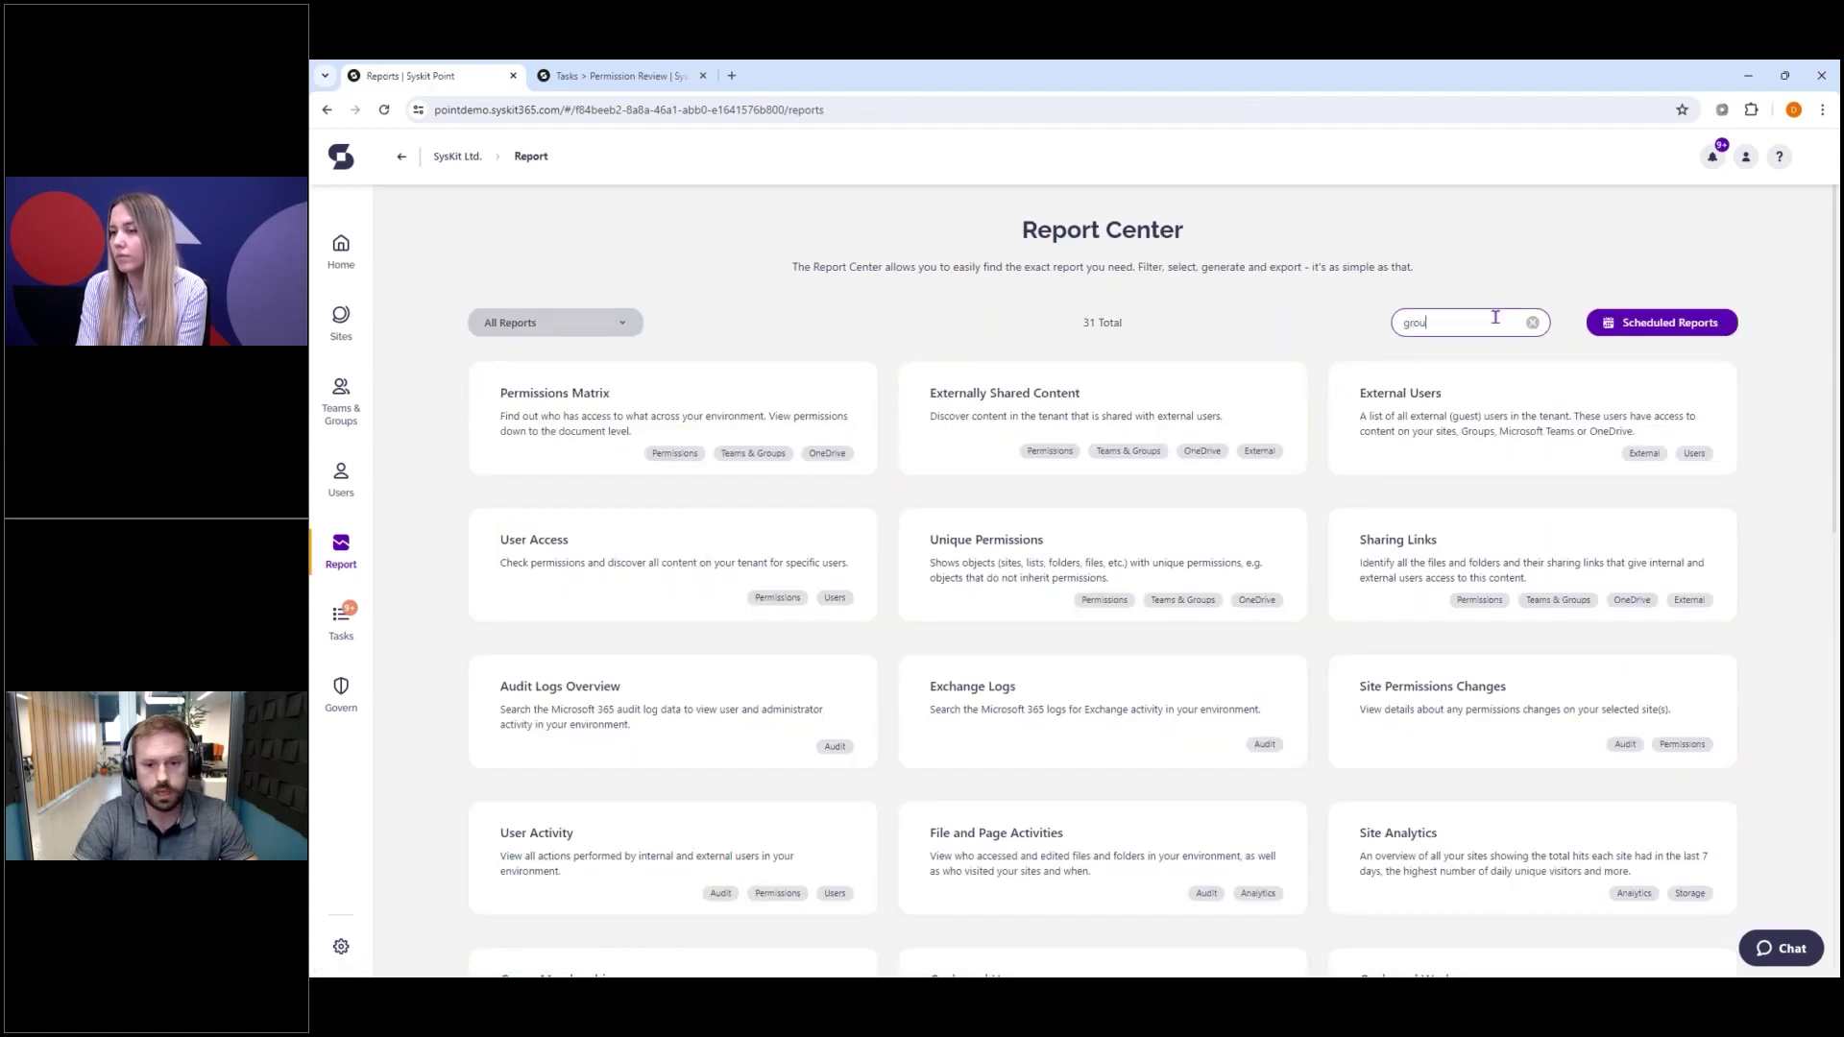
click(673, 863)
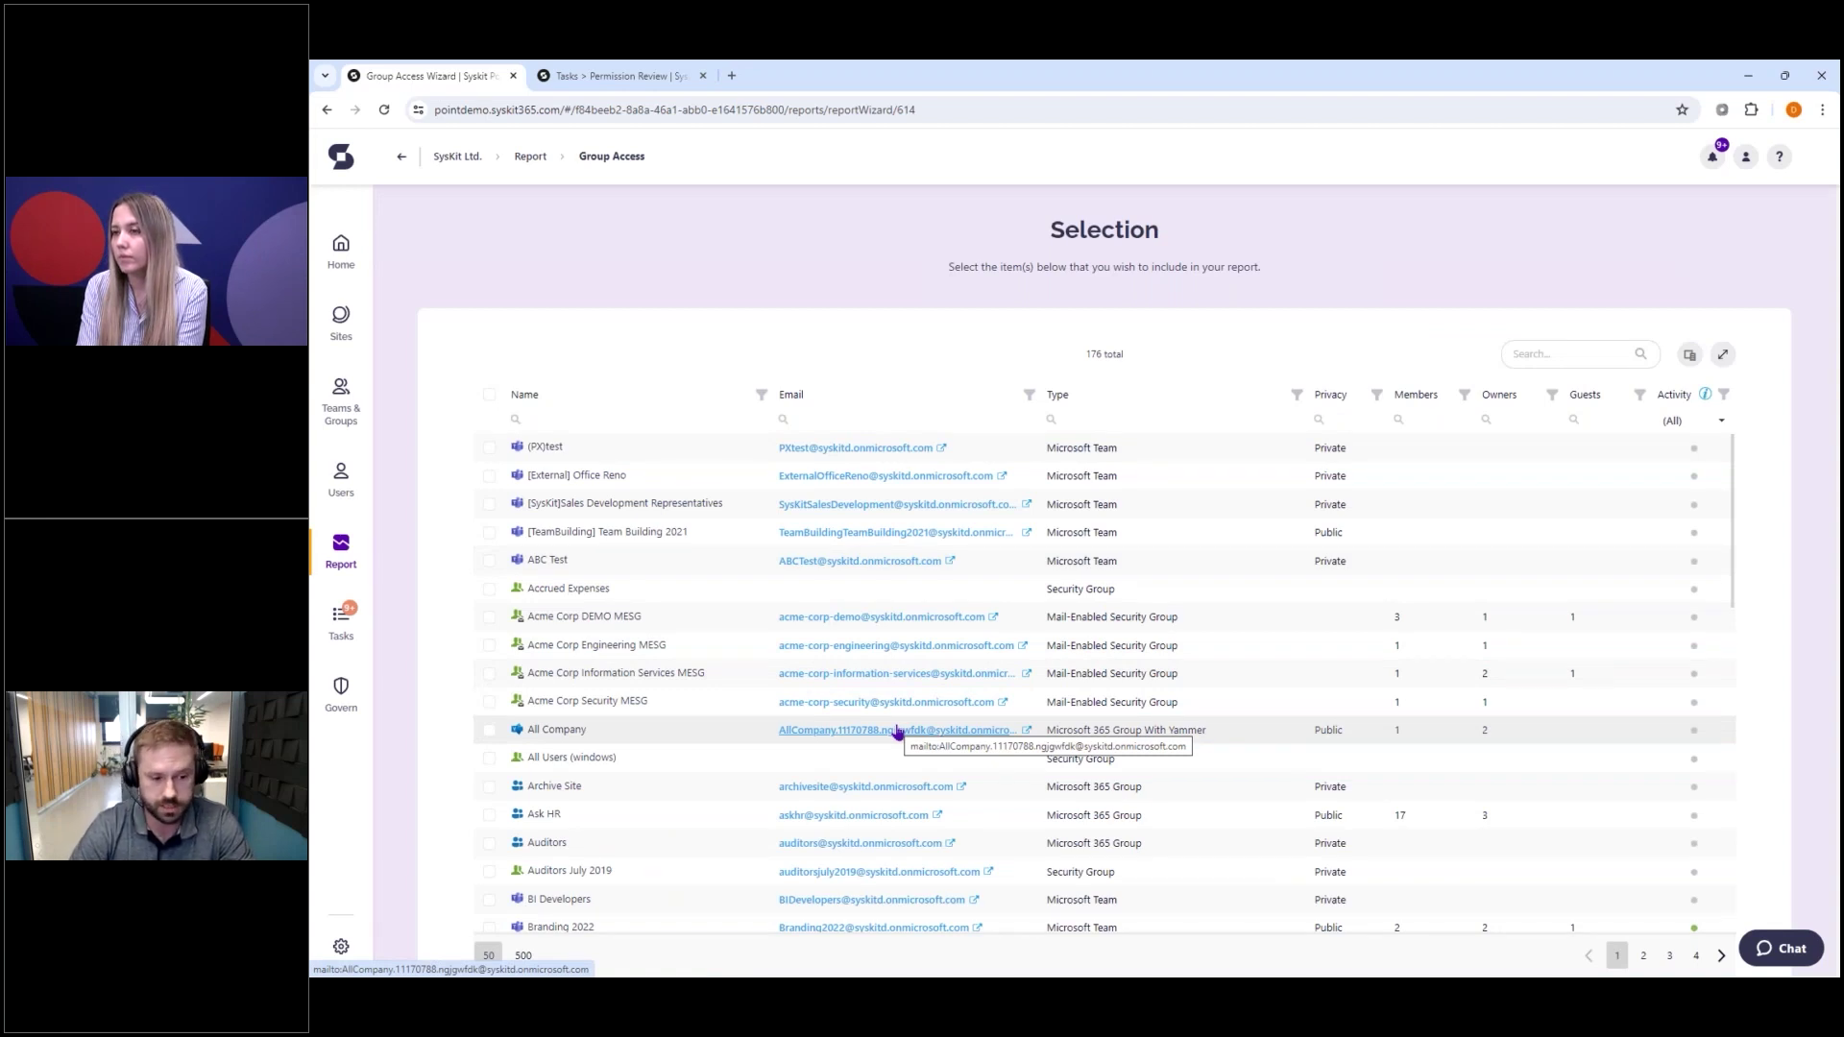
- Filter the group names by "eve" and run the Group Access report for Everyone except external users
click(691, 418)
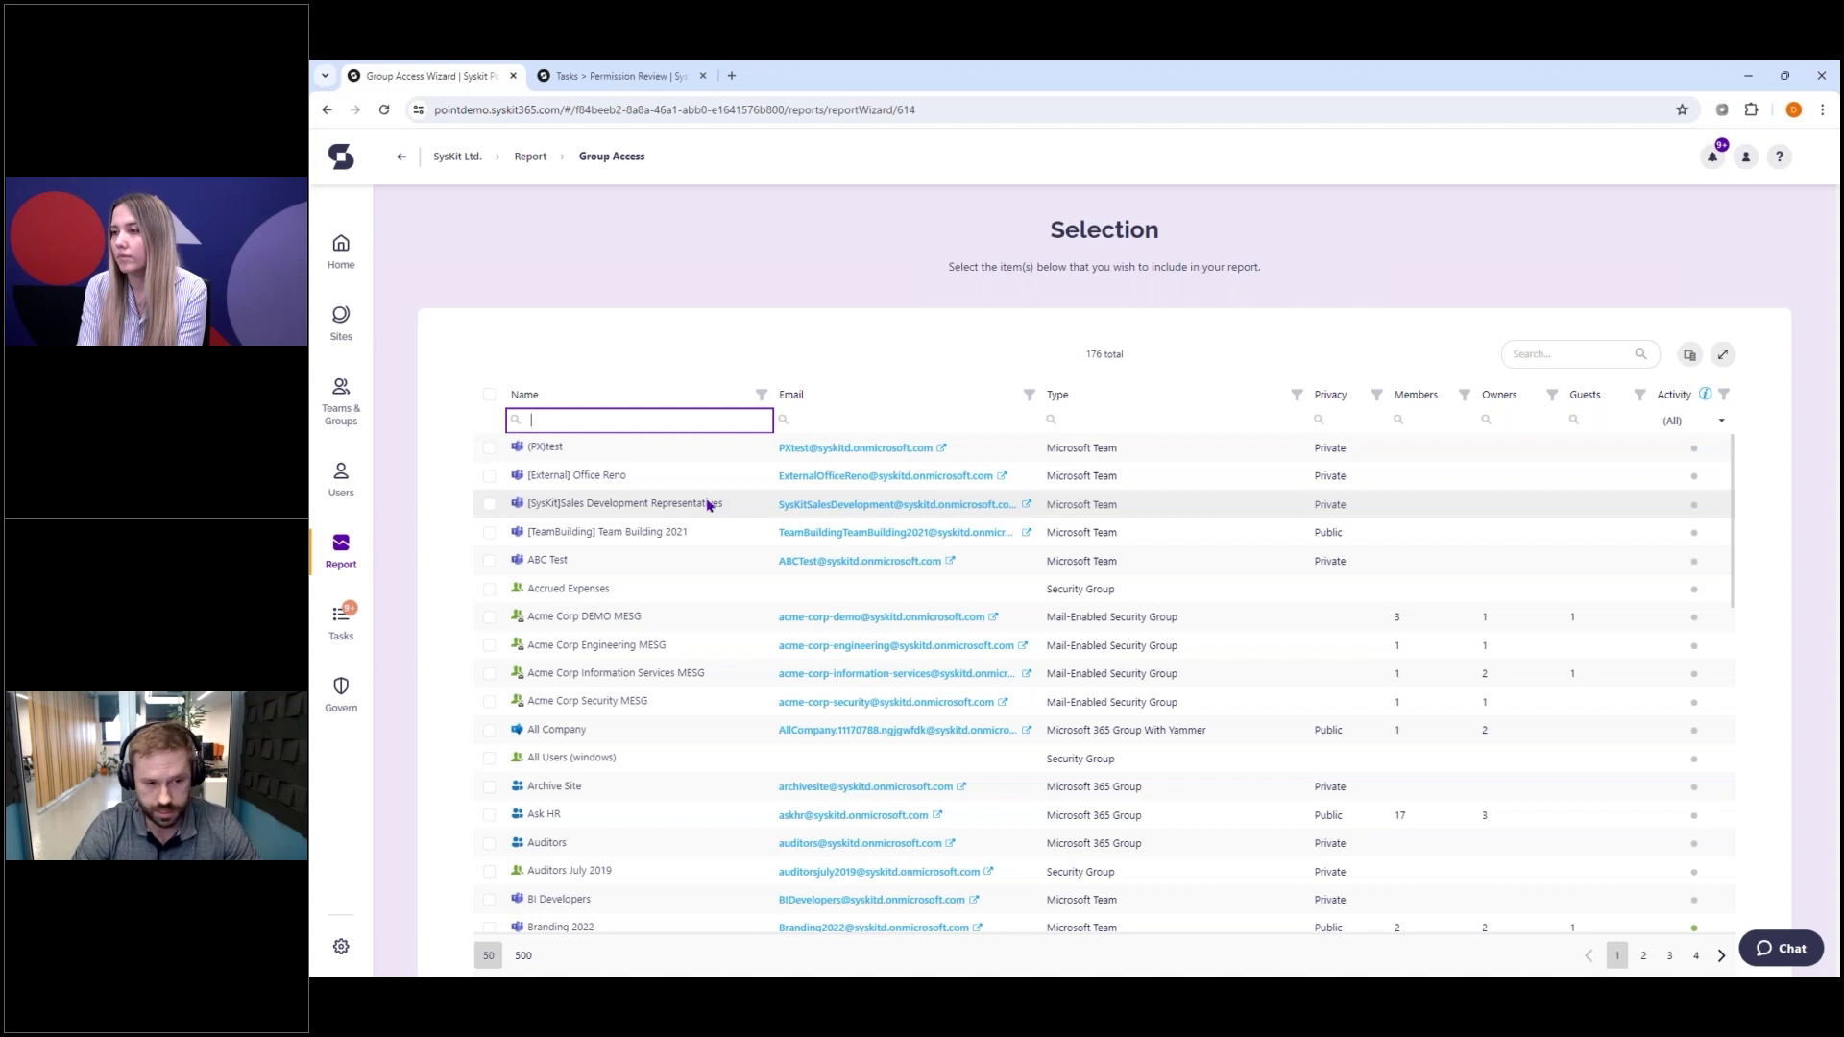
text(eve)
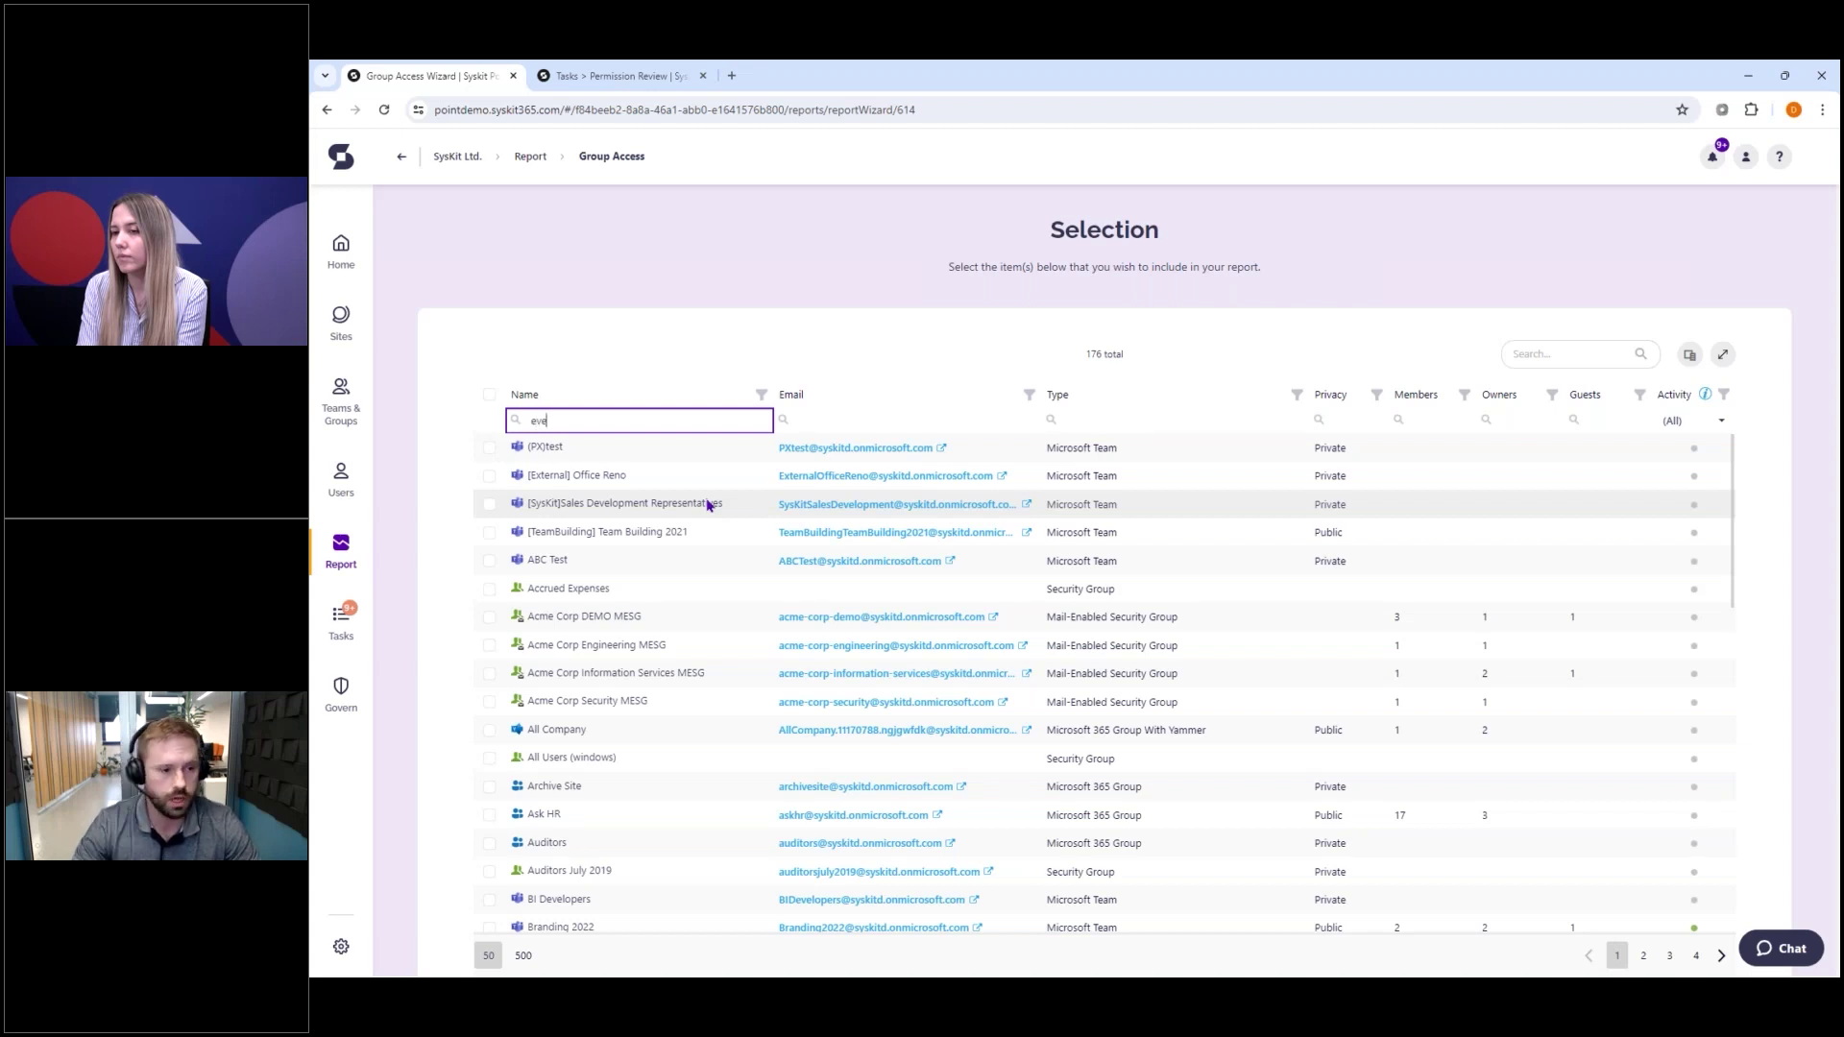
click(489, 617)
click(1083, 951)
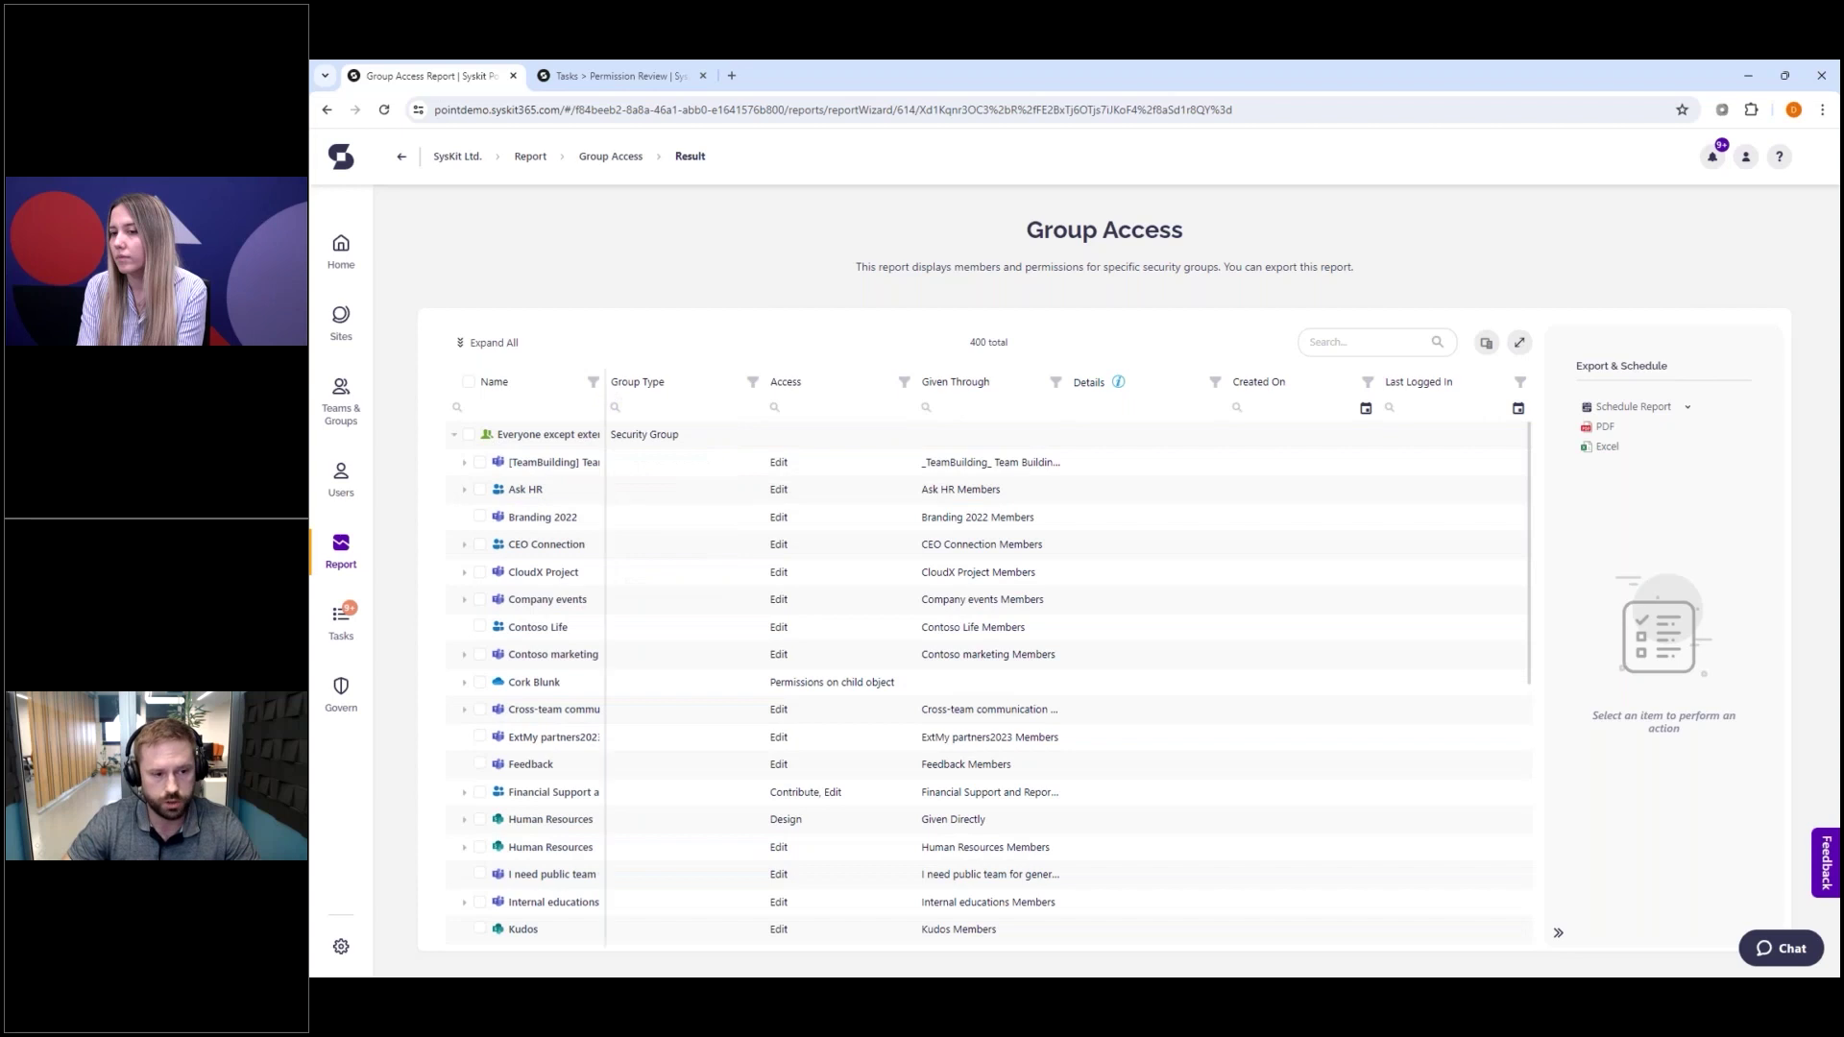
- Widen the Name column and select the Team Building 2021, Ask HR, Branding 2022 and CEO Connection workspaces
drag(606, 384, 743, 382)
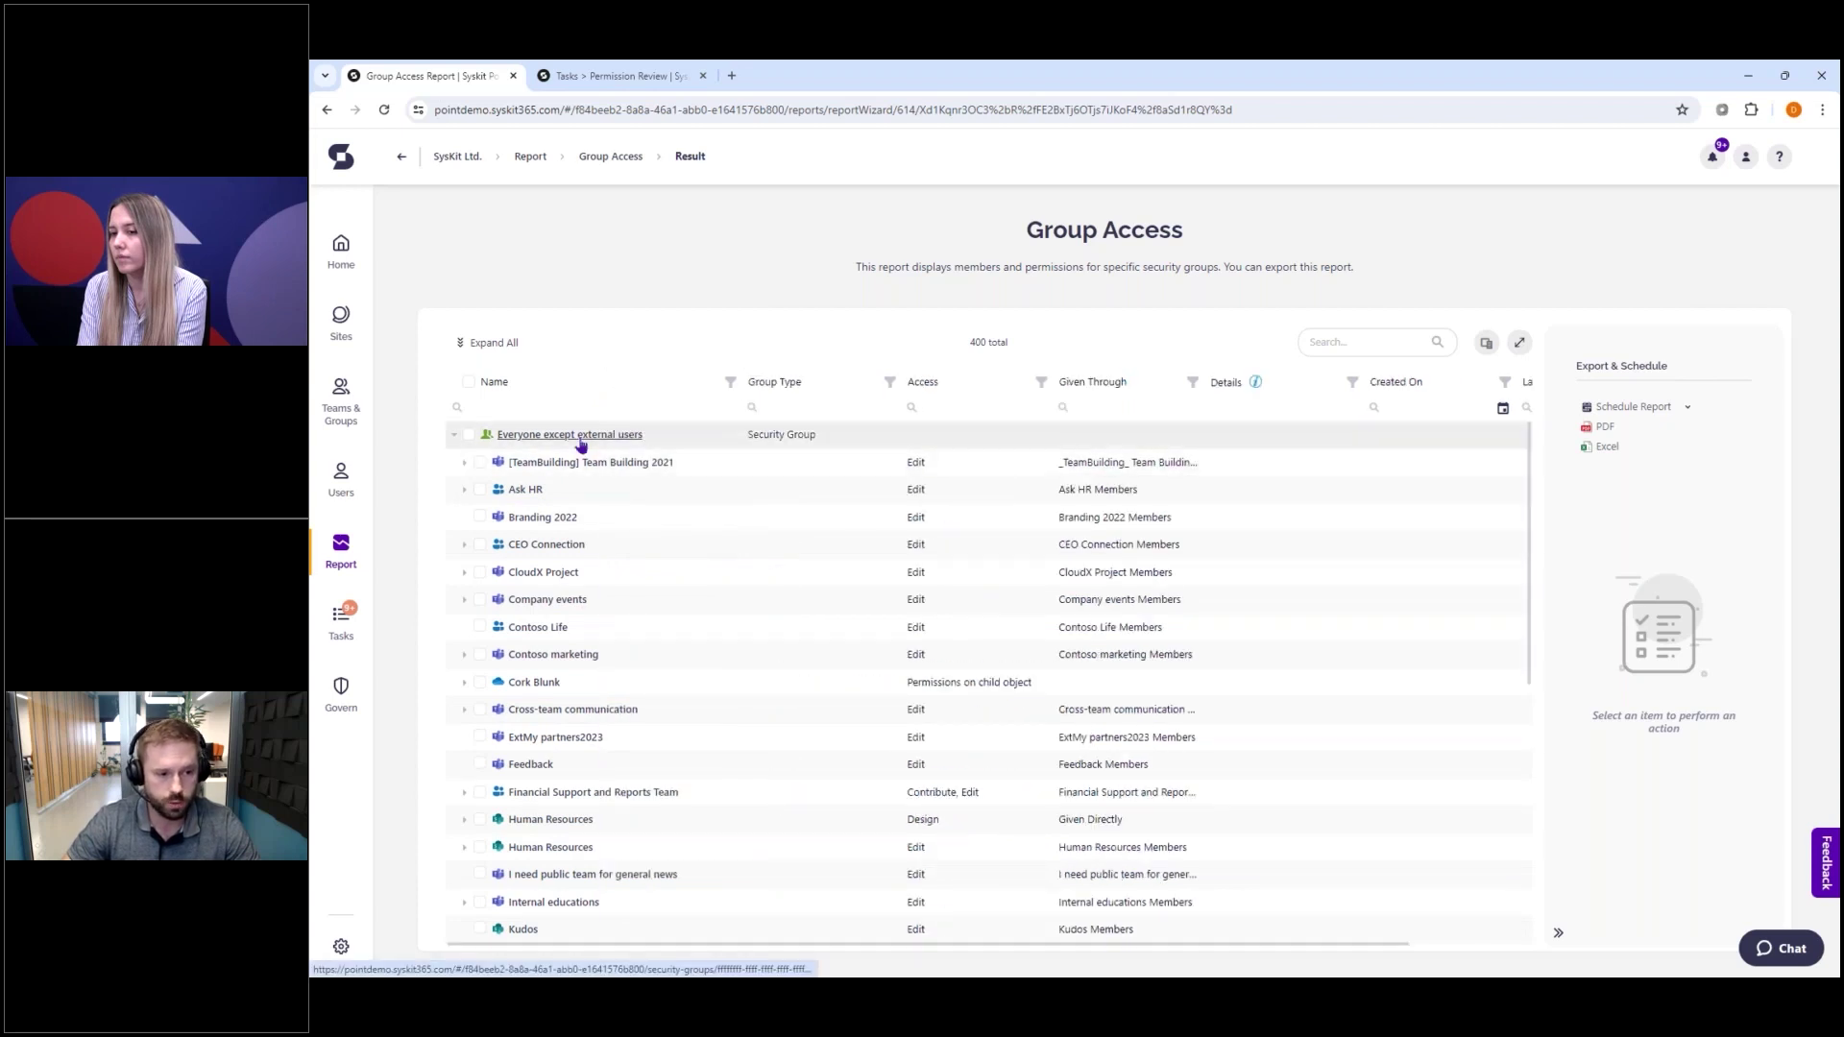
click(480, 462)
click(480, 489)
click(480, 517)
click(480, 544)
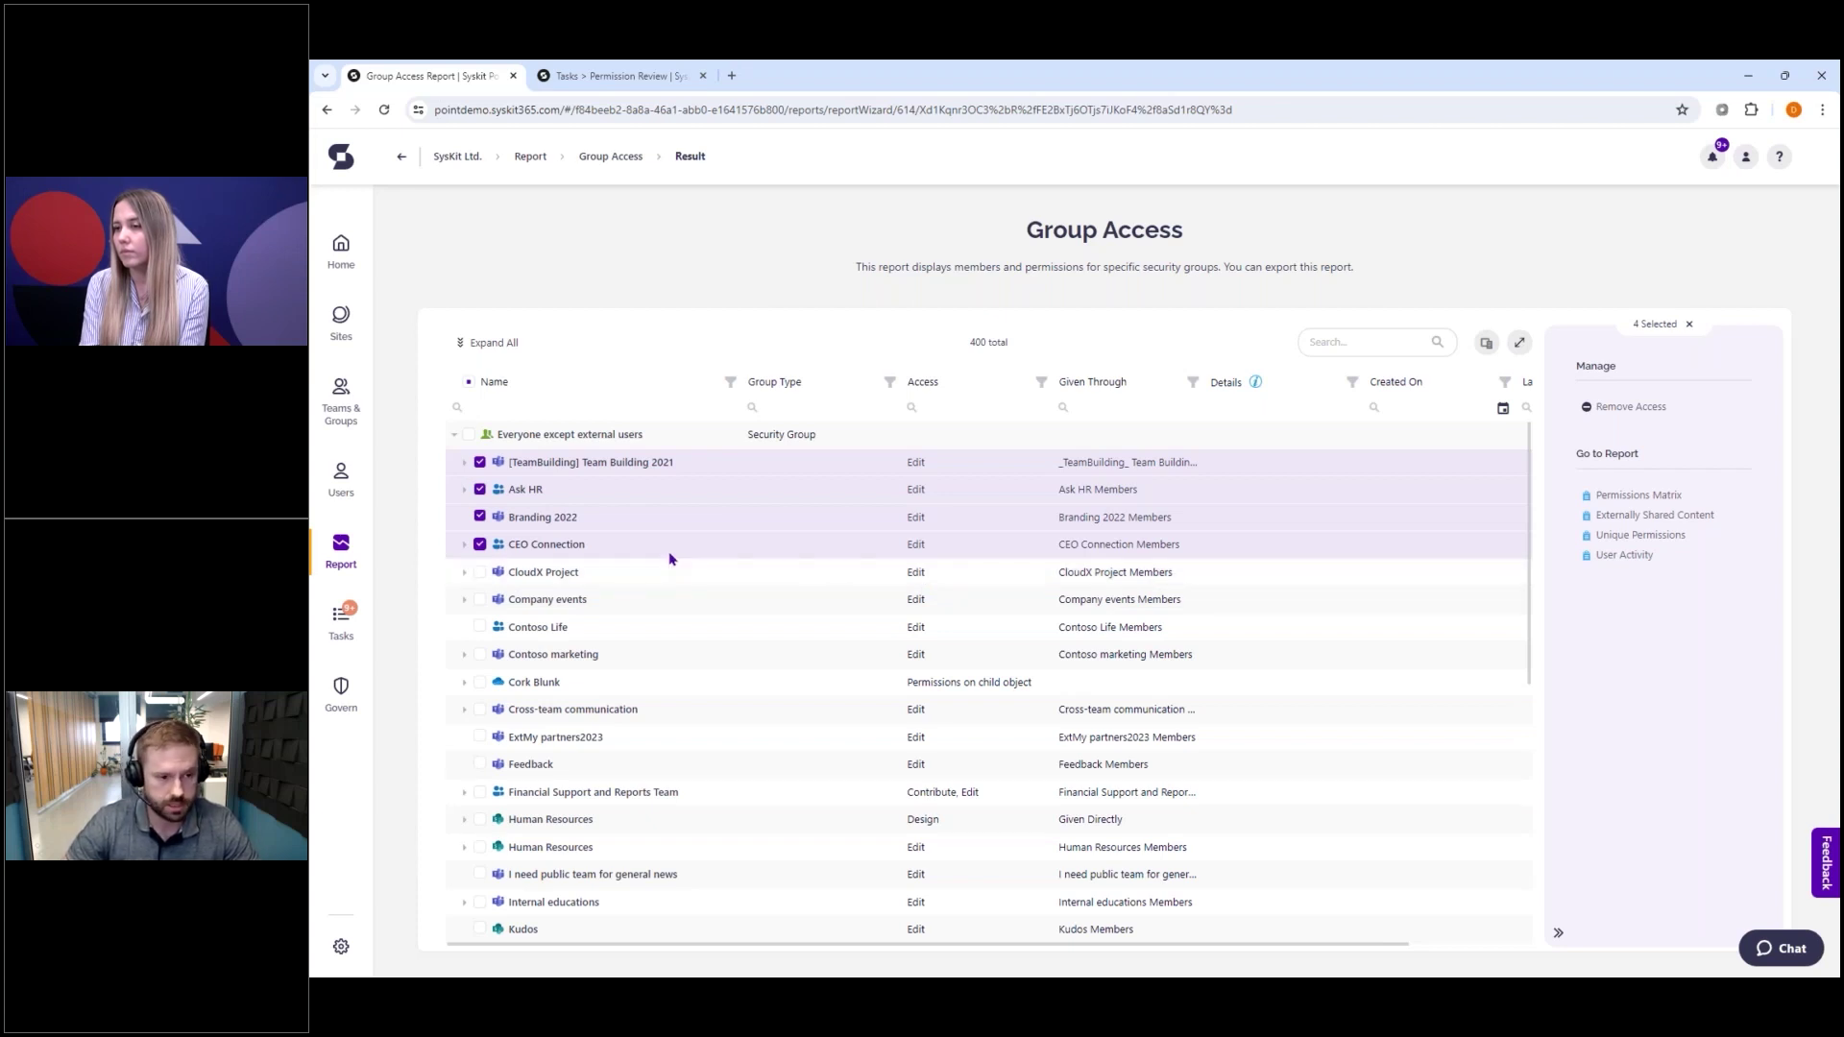
- Filter the overview of all sites to Public privacy and open the details of the Branding 2022 site
click(346, 339)
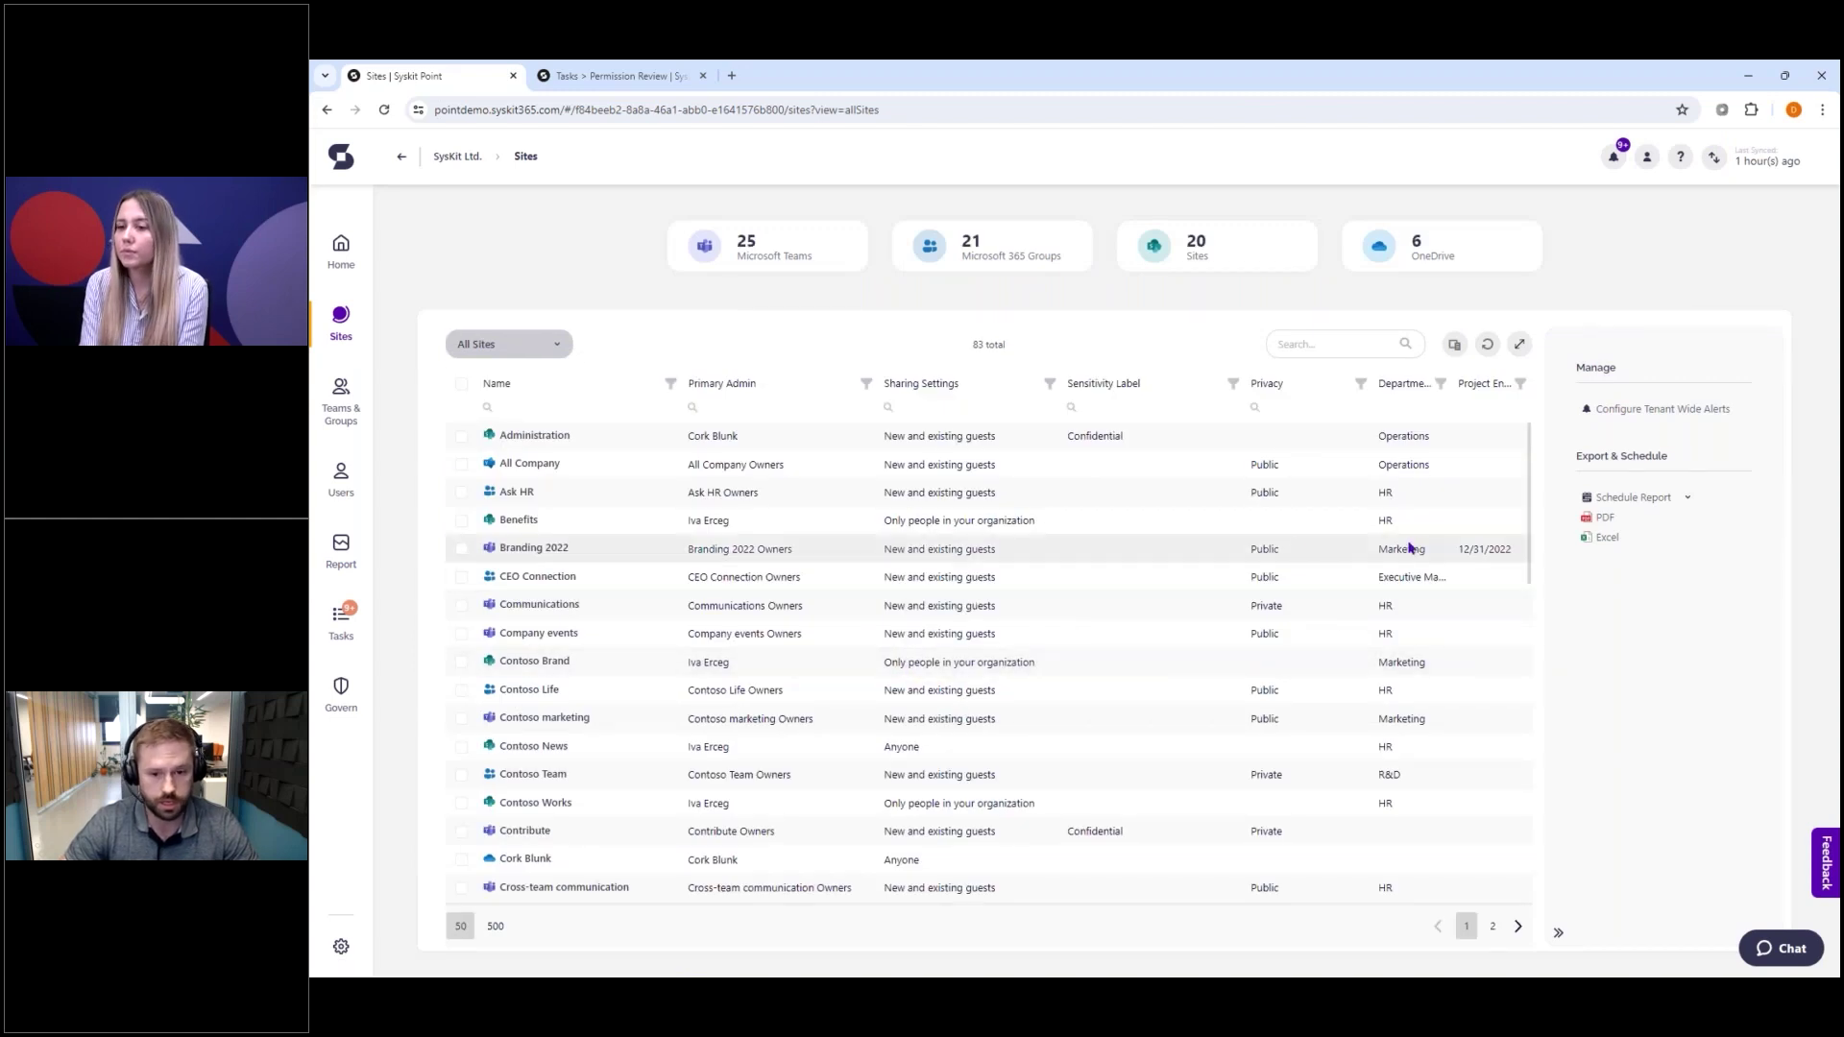
click(1360, 385)
click(1232, 512)
click(1331, 616)
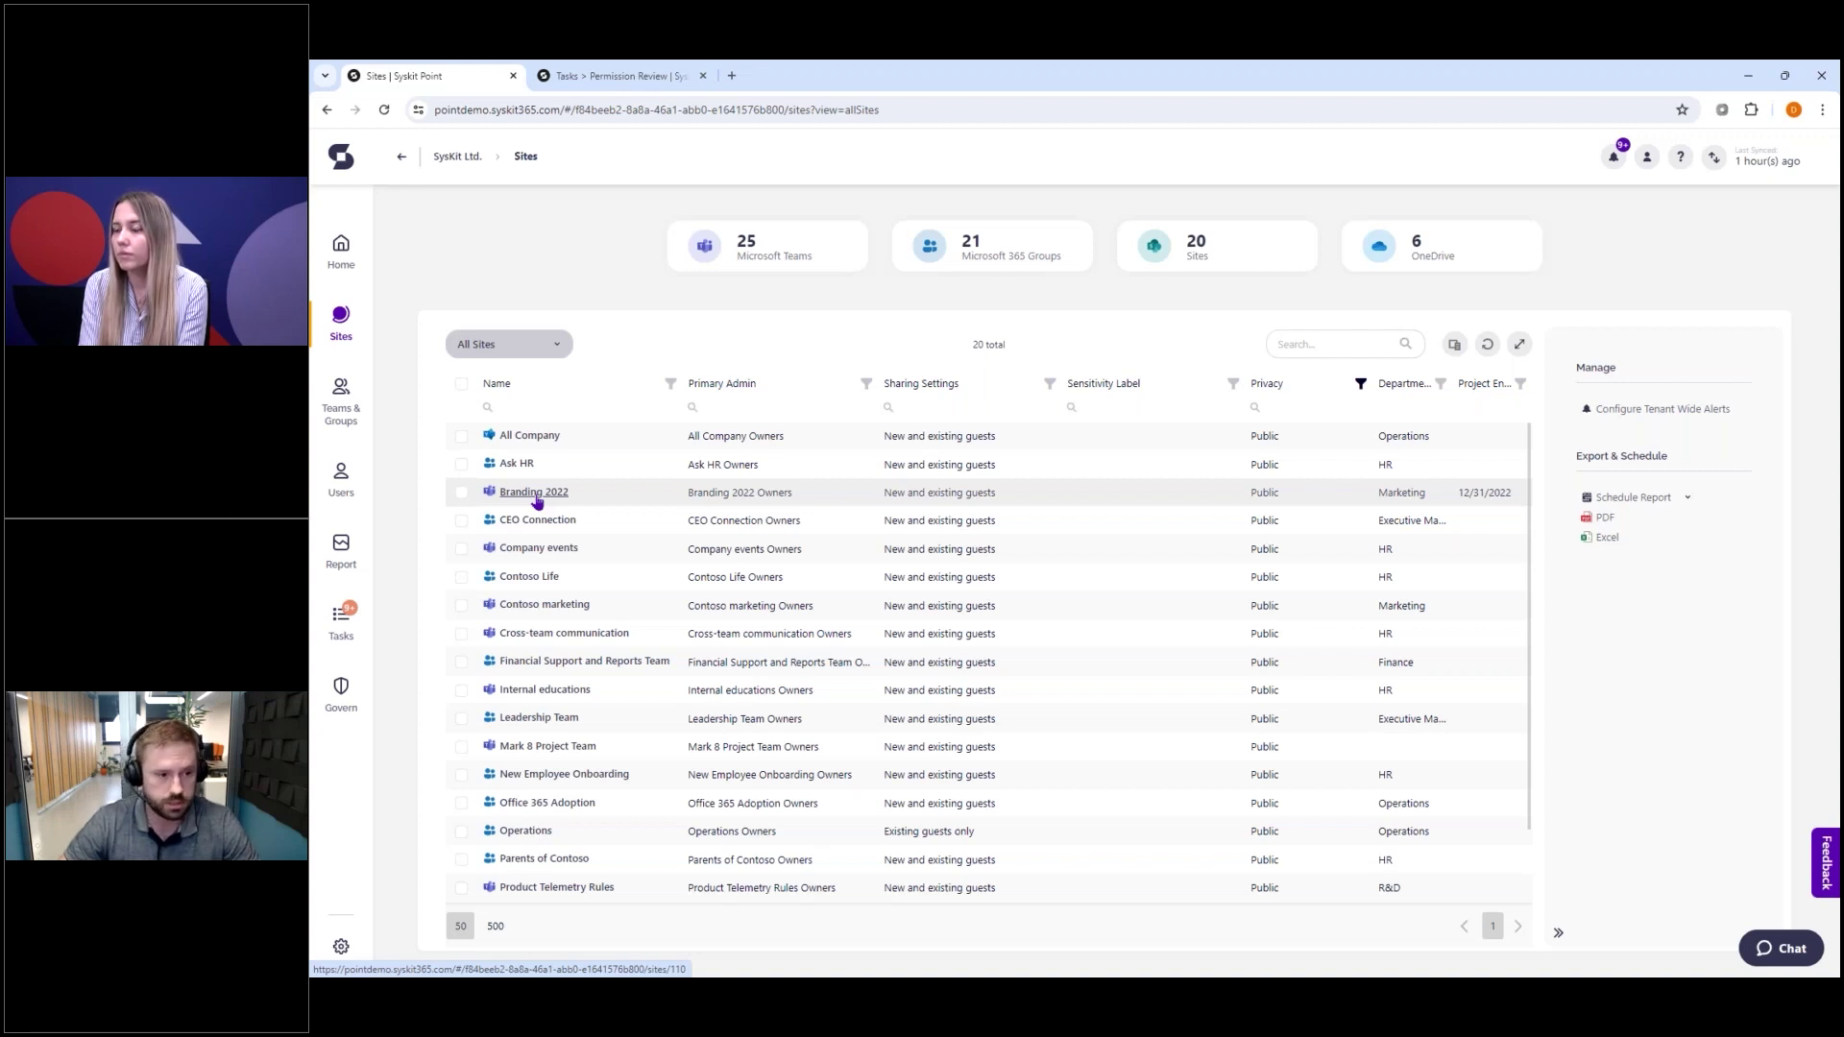
click(534, 492)
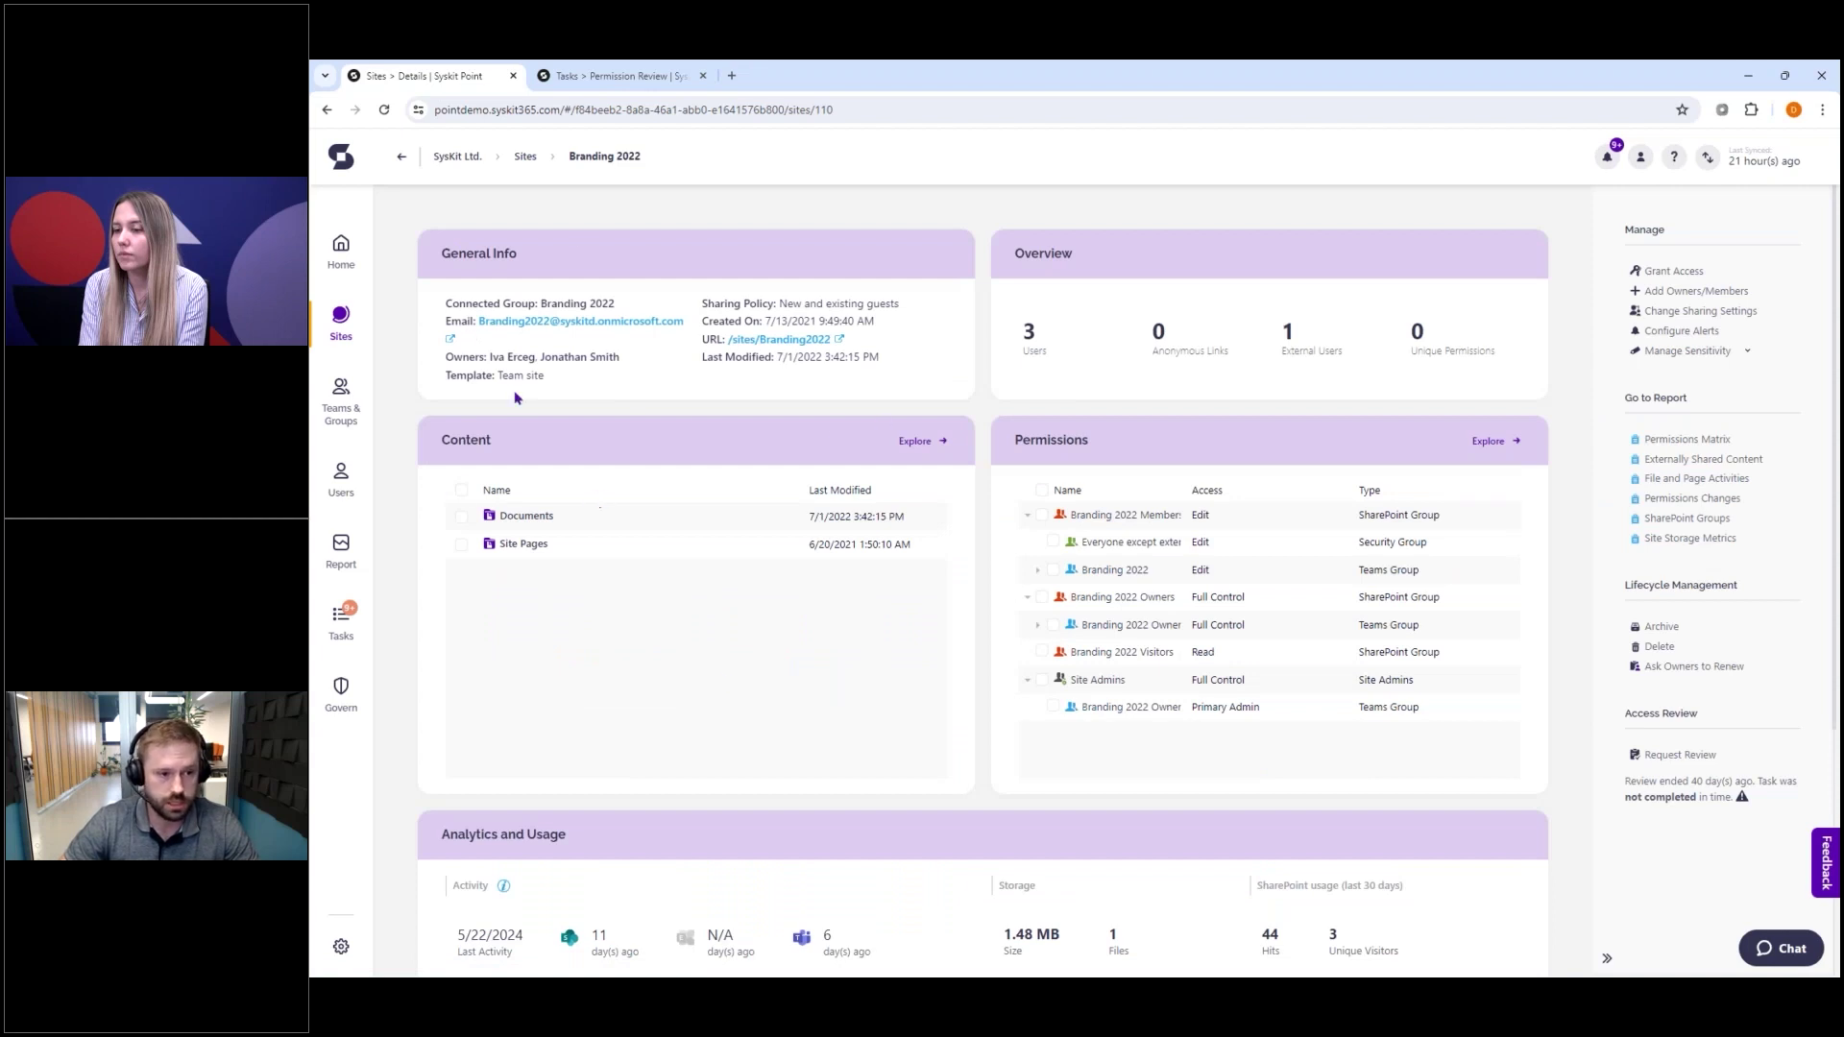
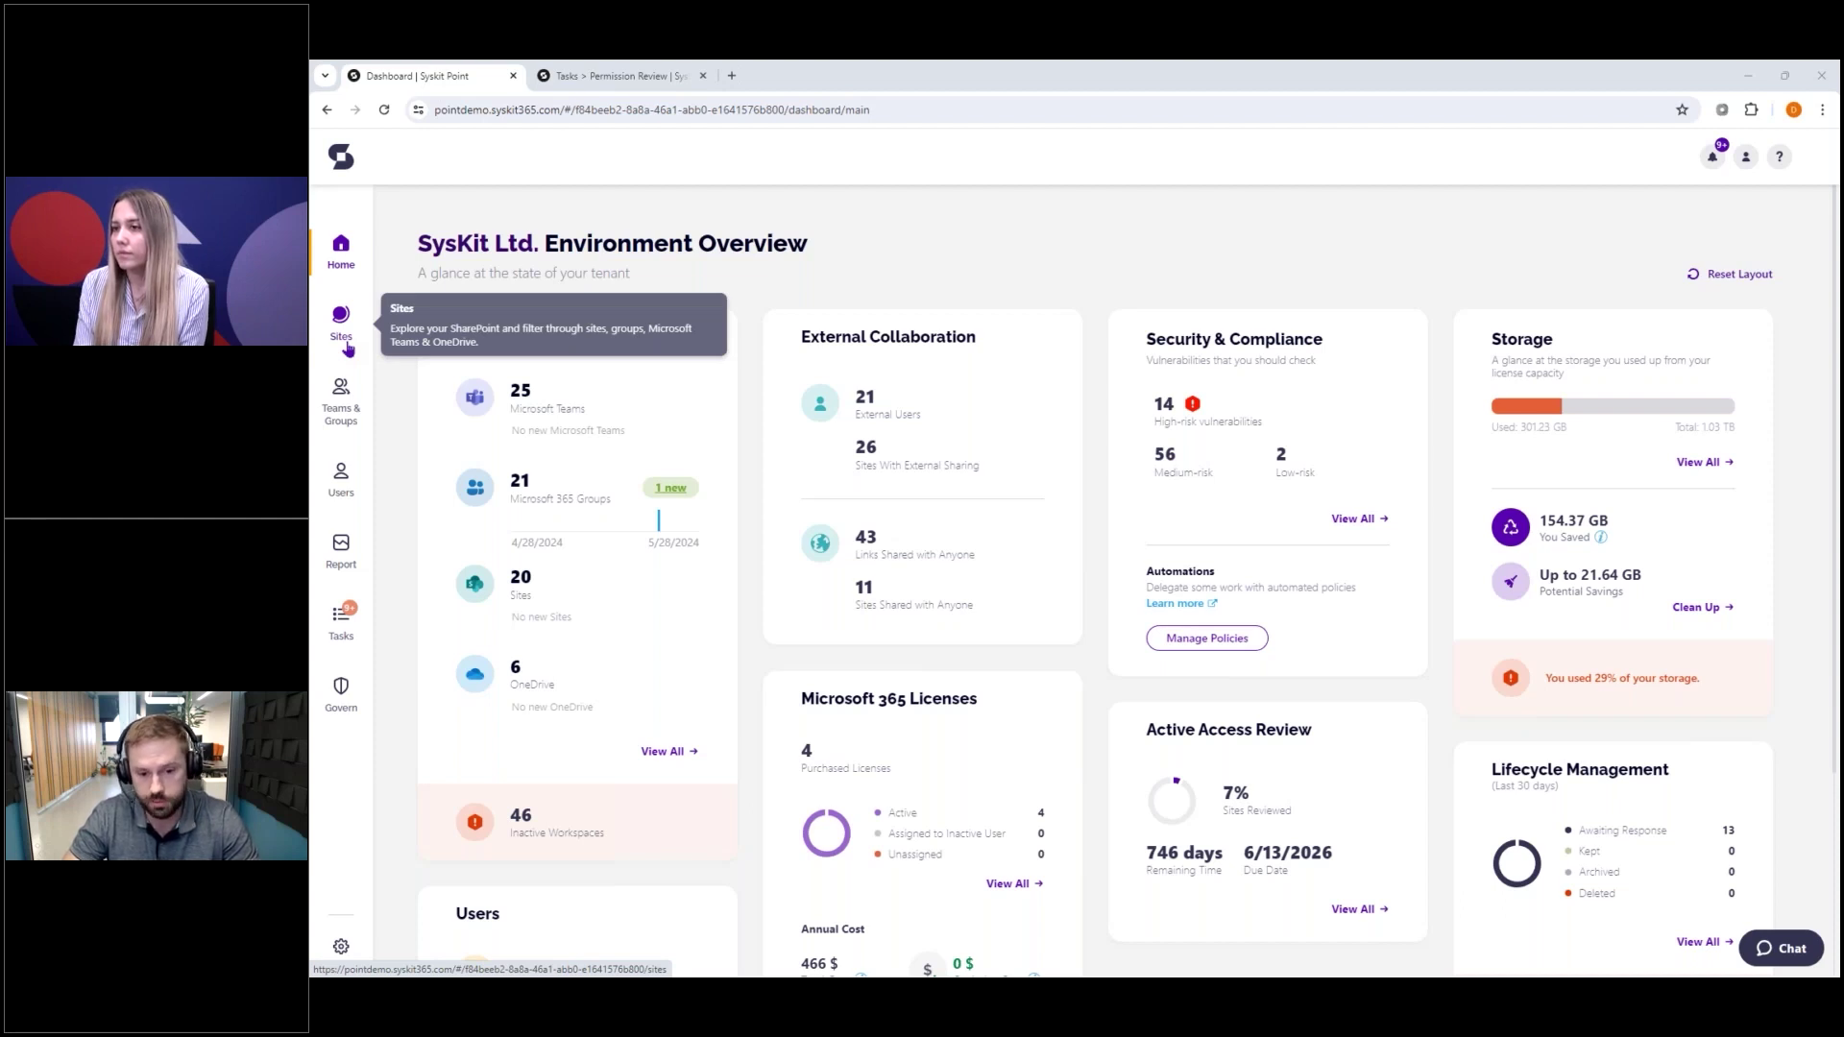
- Open the tenant-wide alerts from the sites overview and examine the Shared With Everyone alert's event types and notification recipients
click(347, 348)
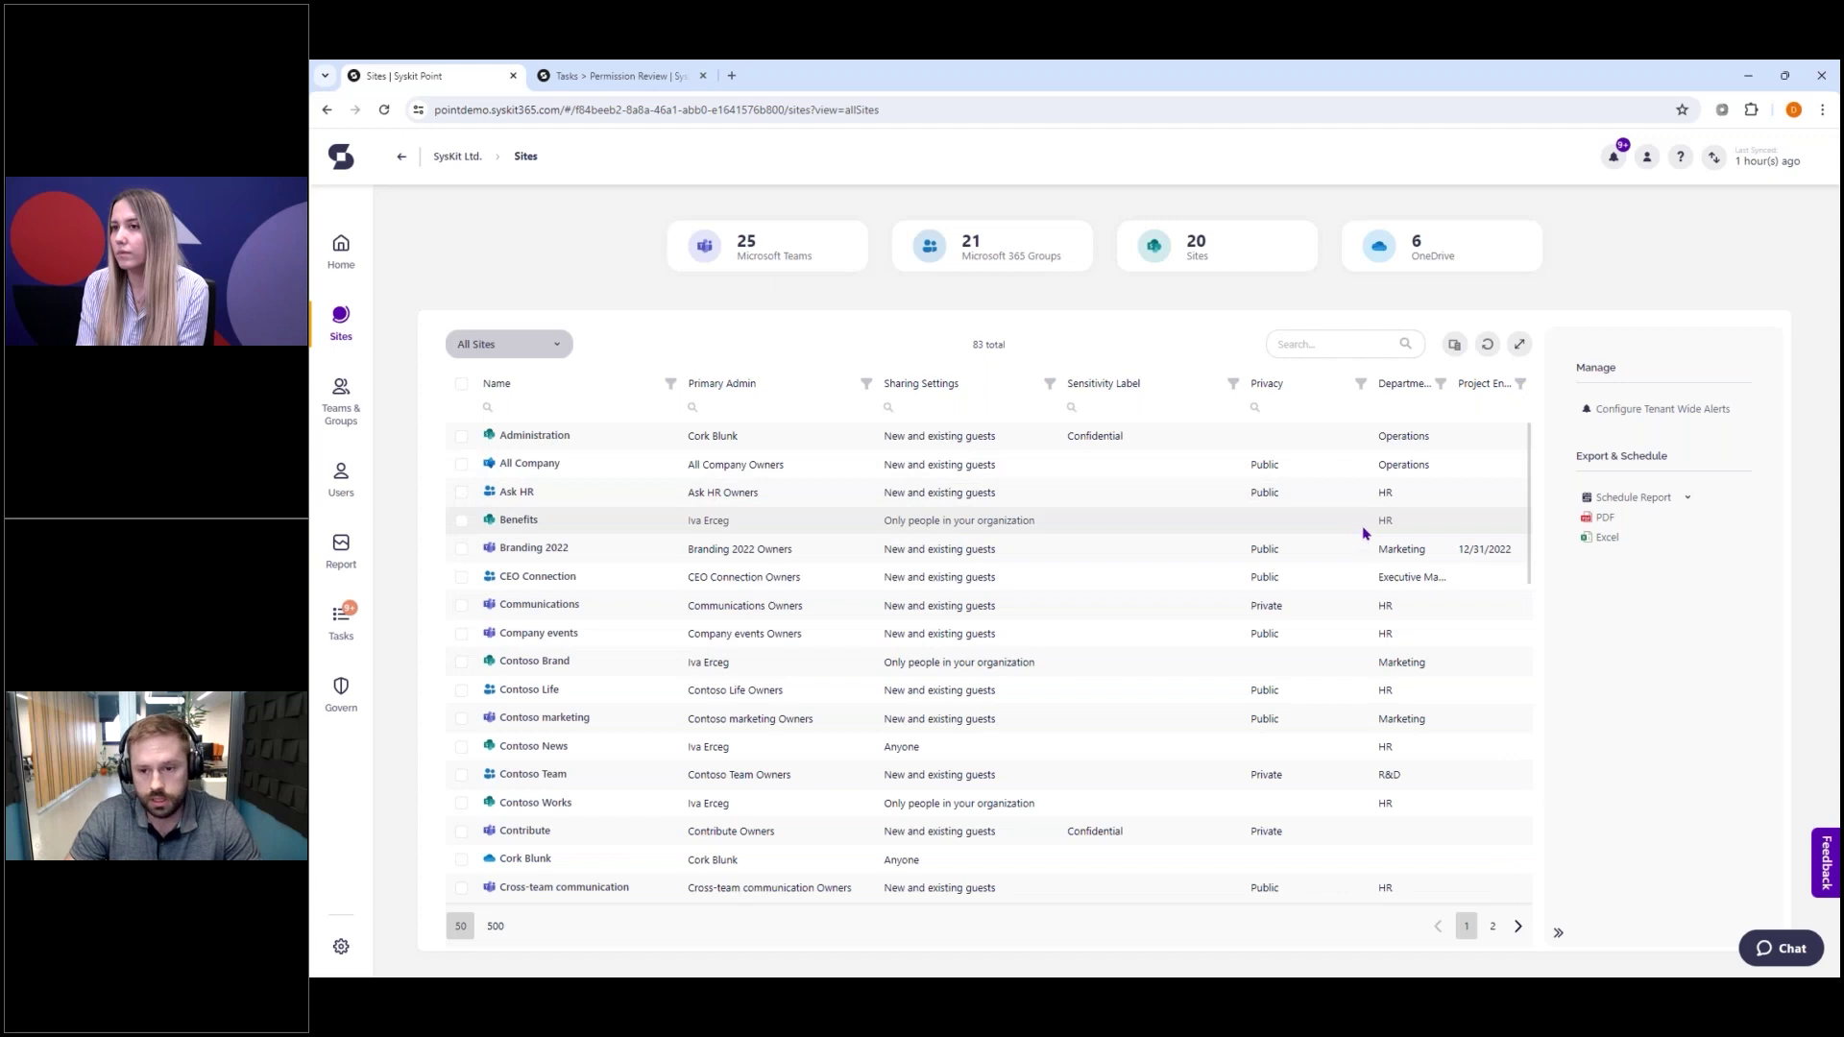
click(1640, 417)
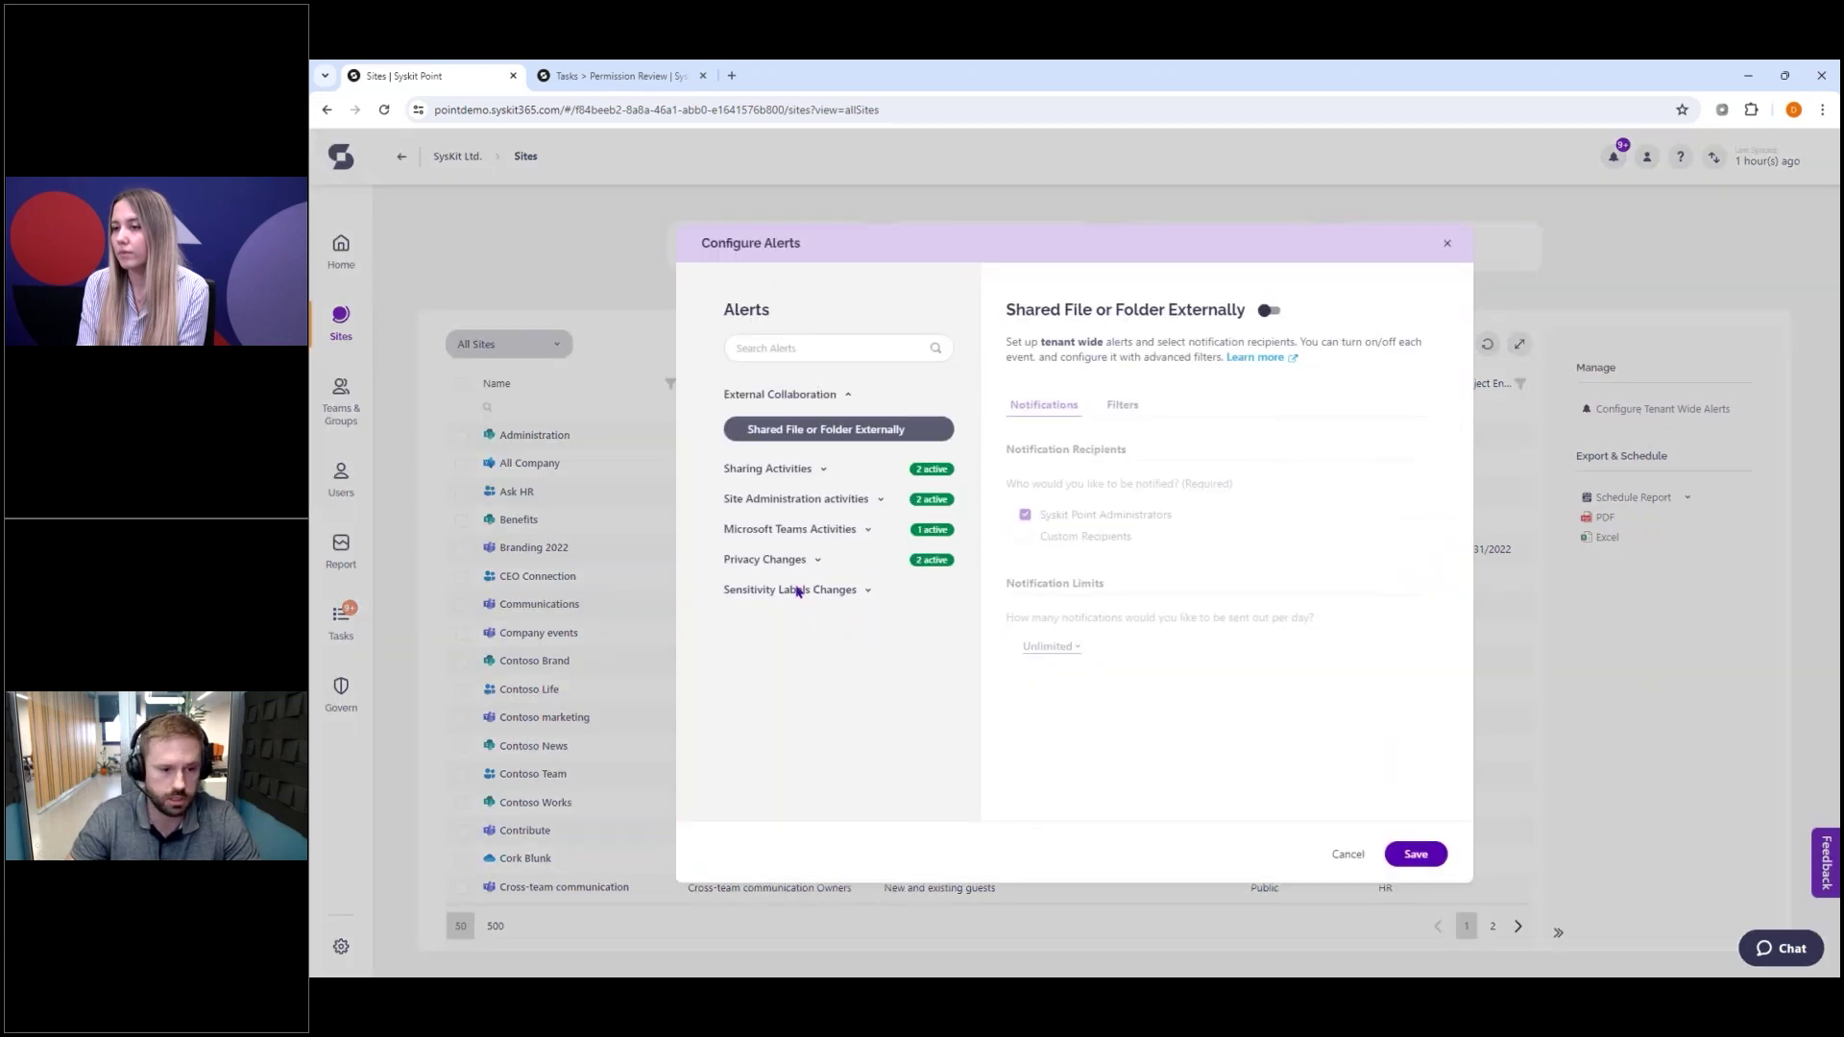
click(830, 475)
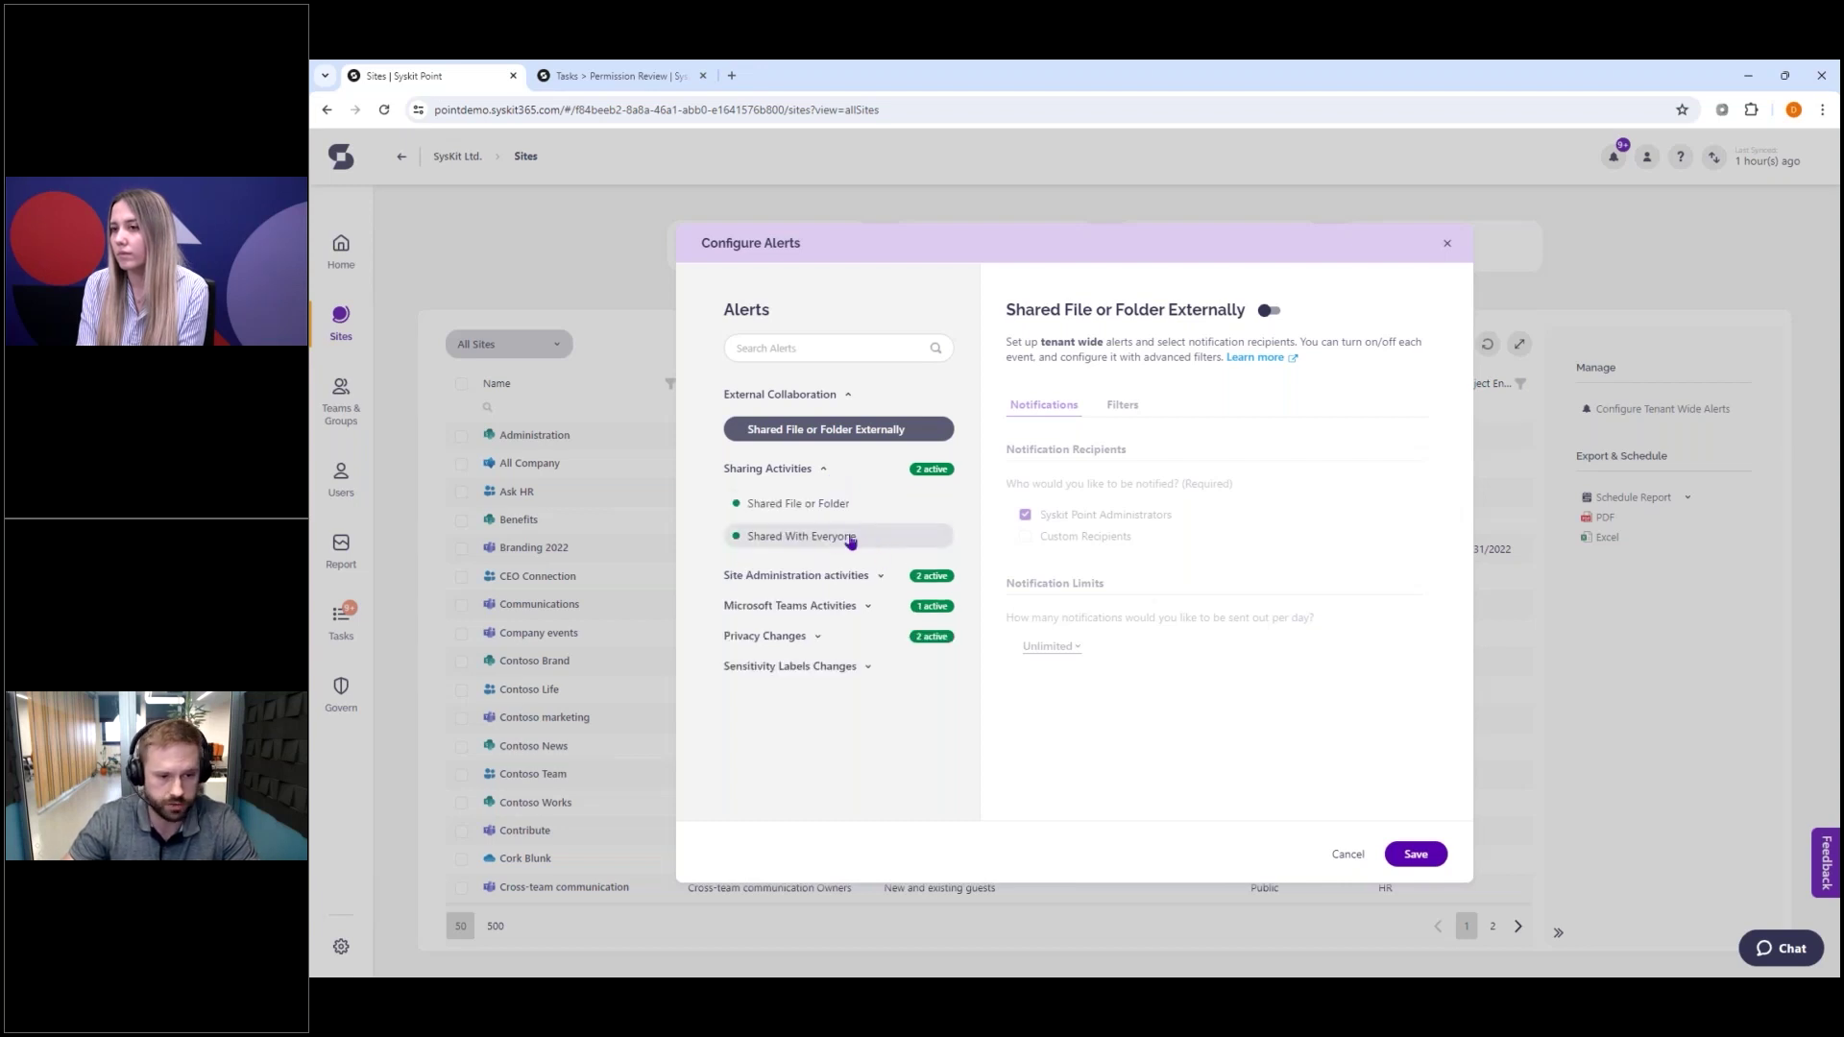
click(785, 540)
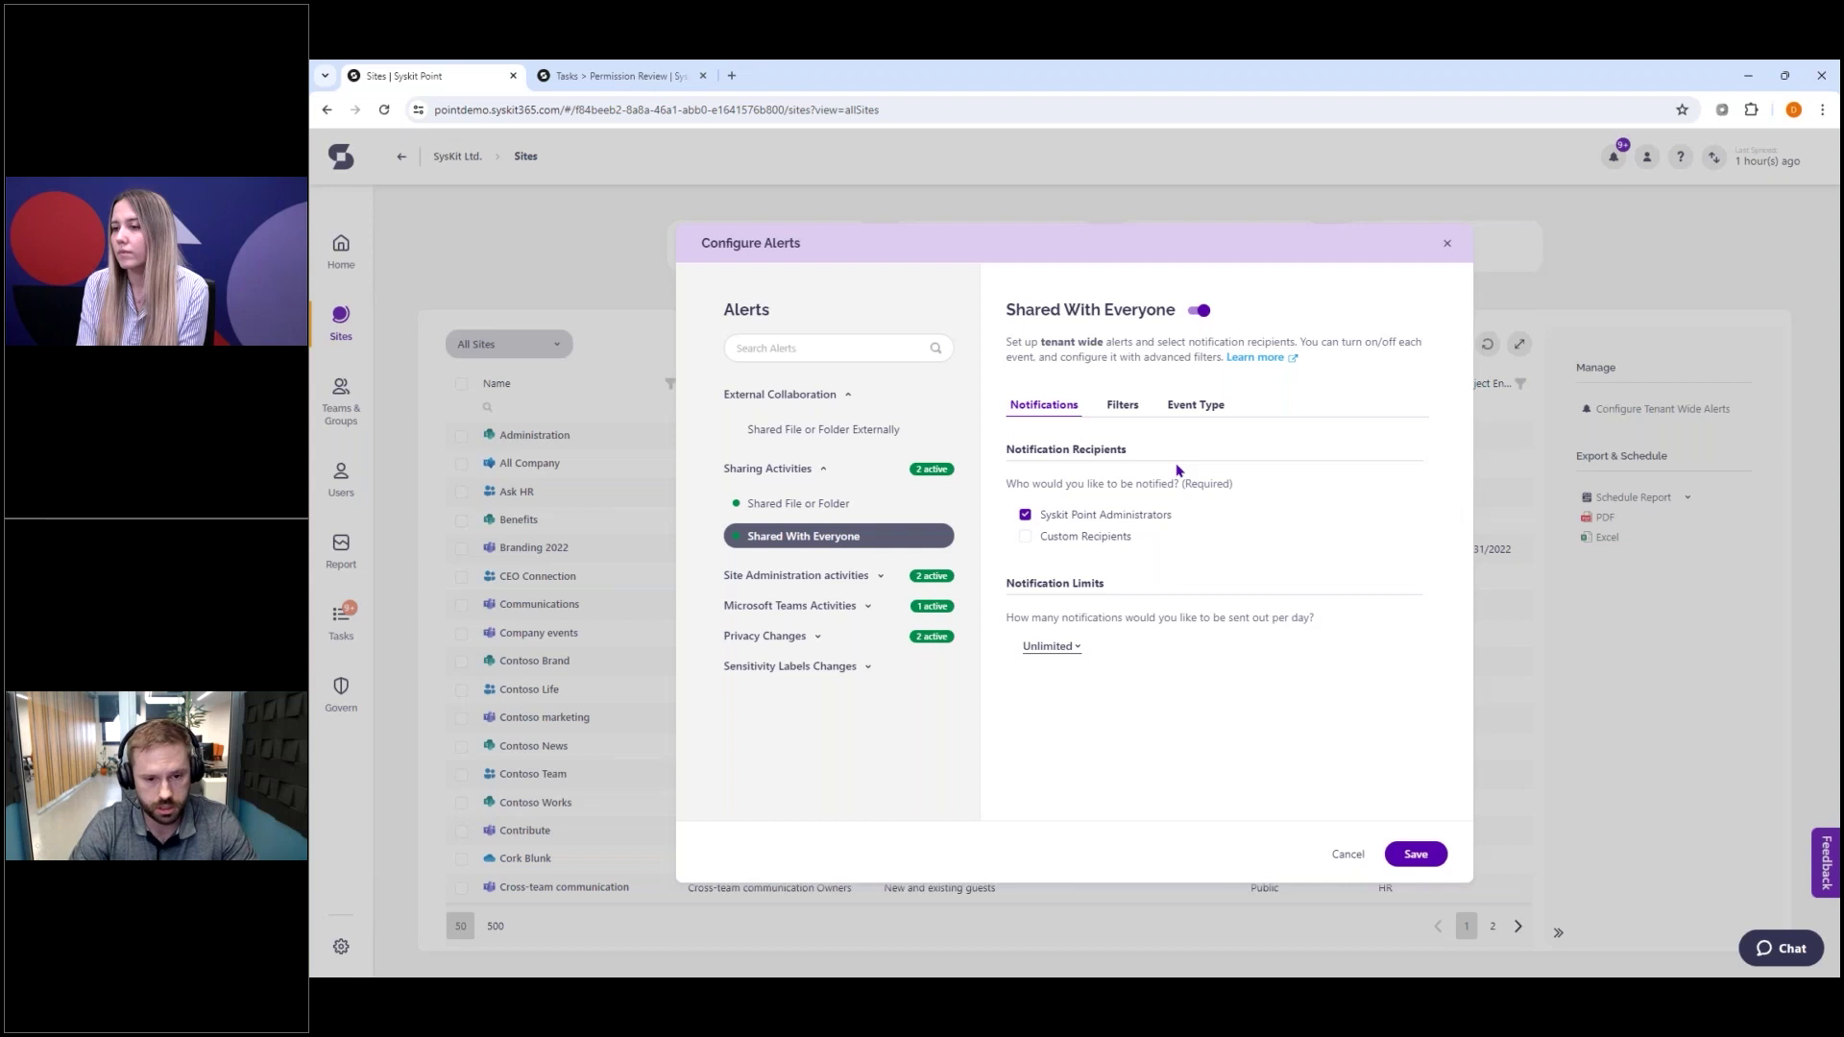
click(1196, 407)
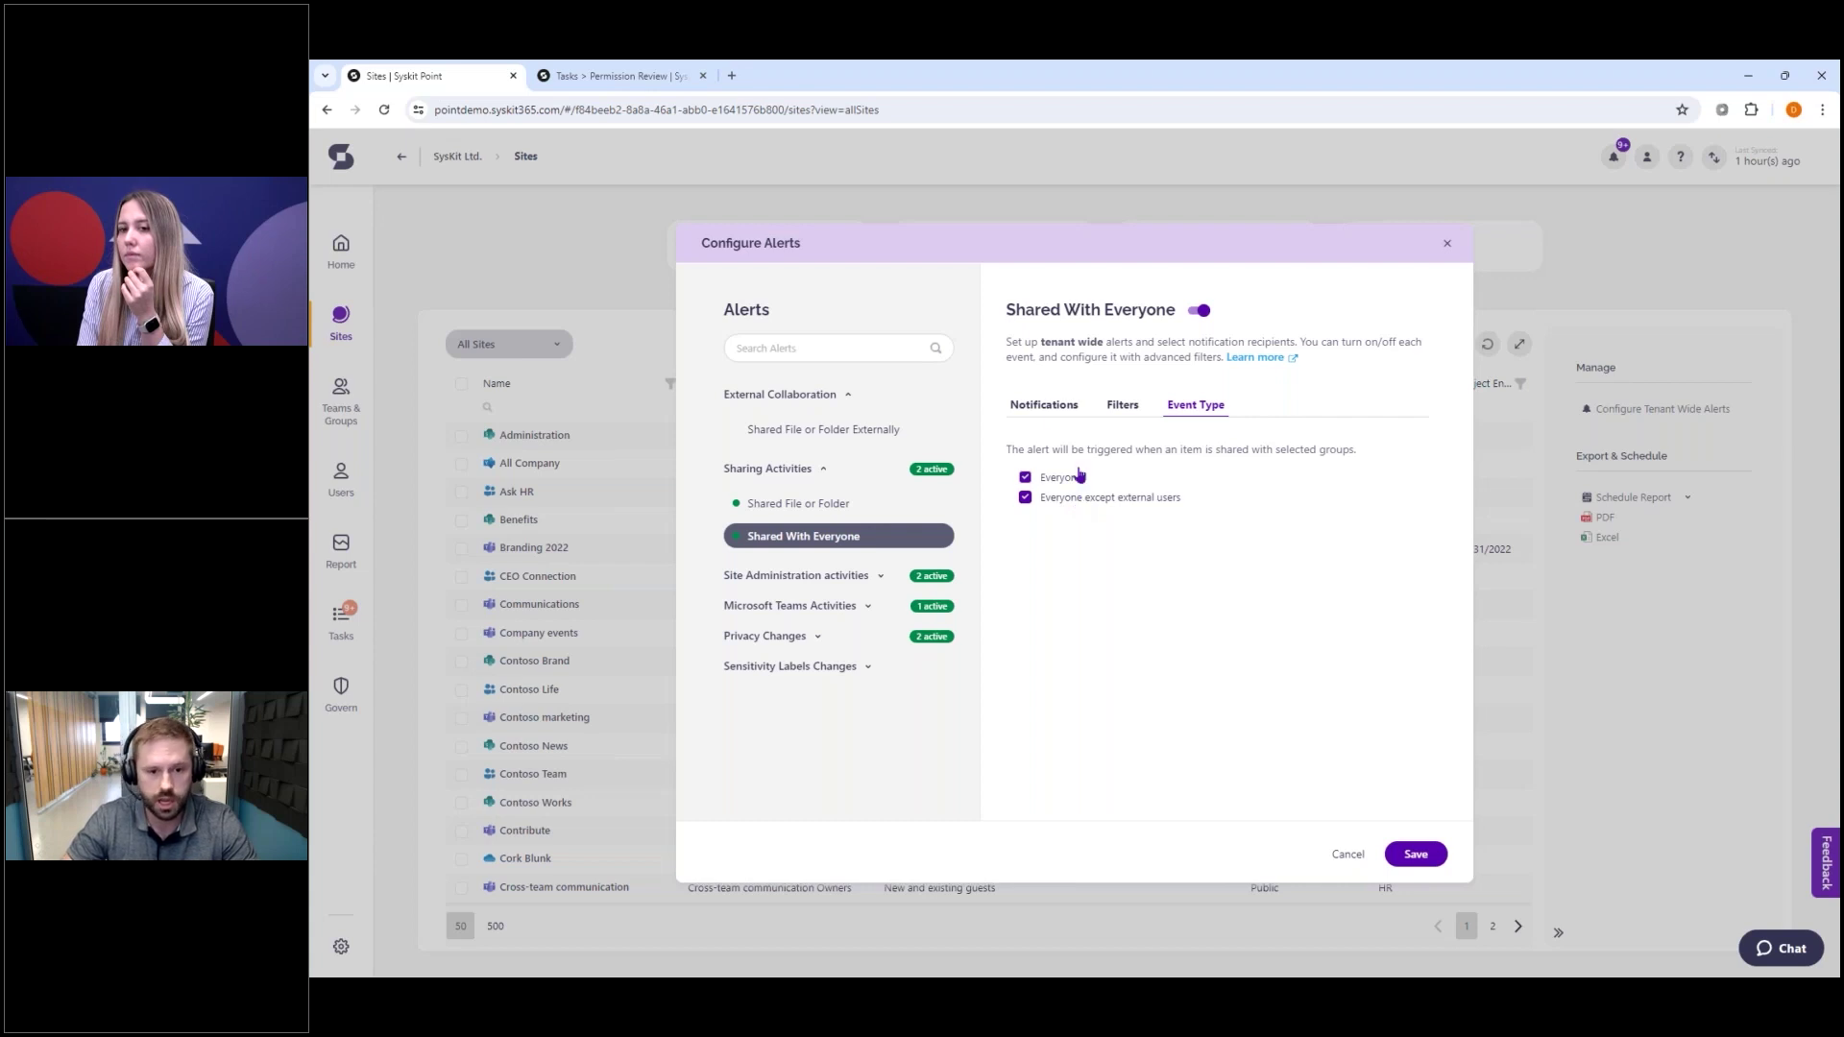
click(1055, 410)
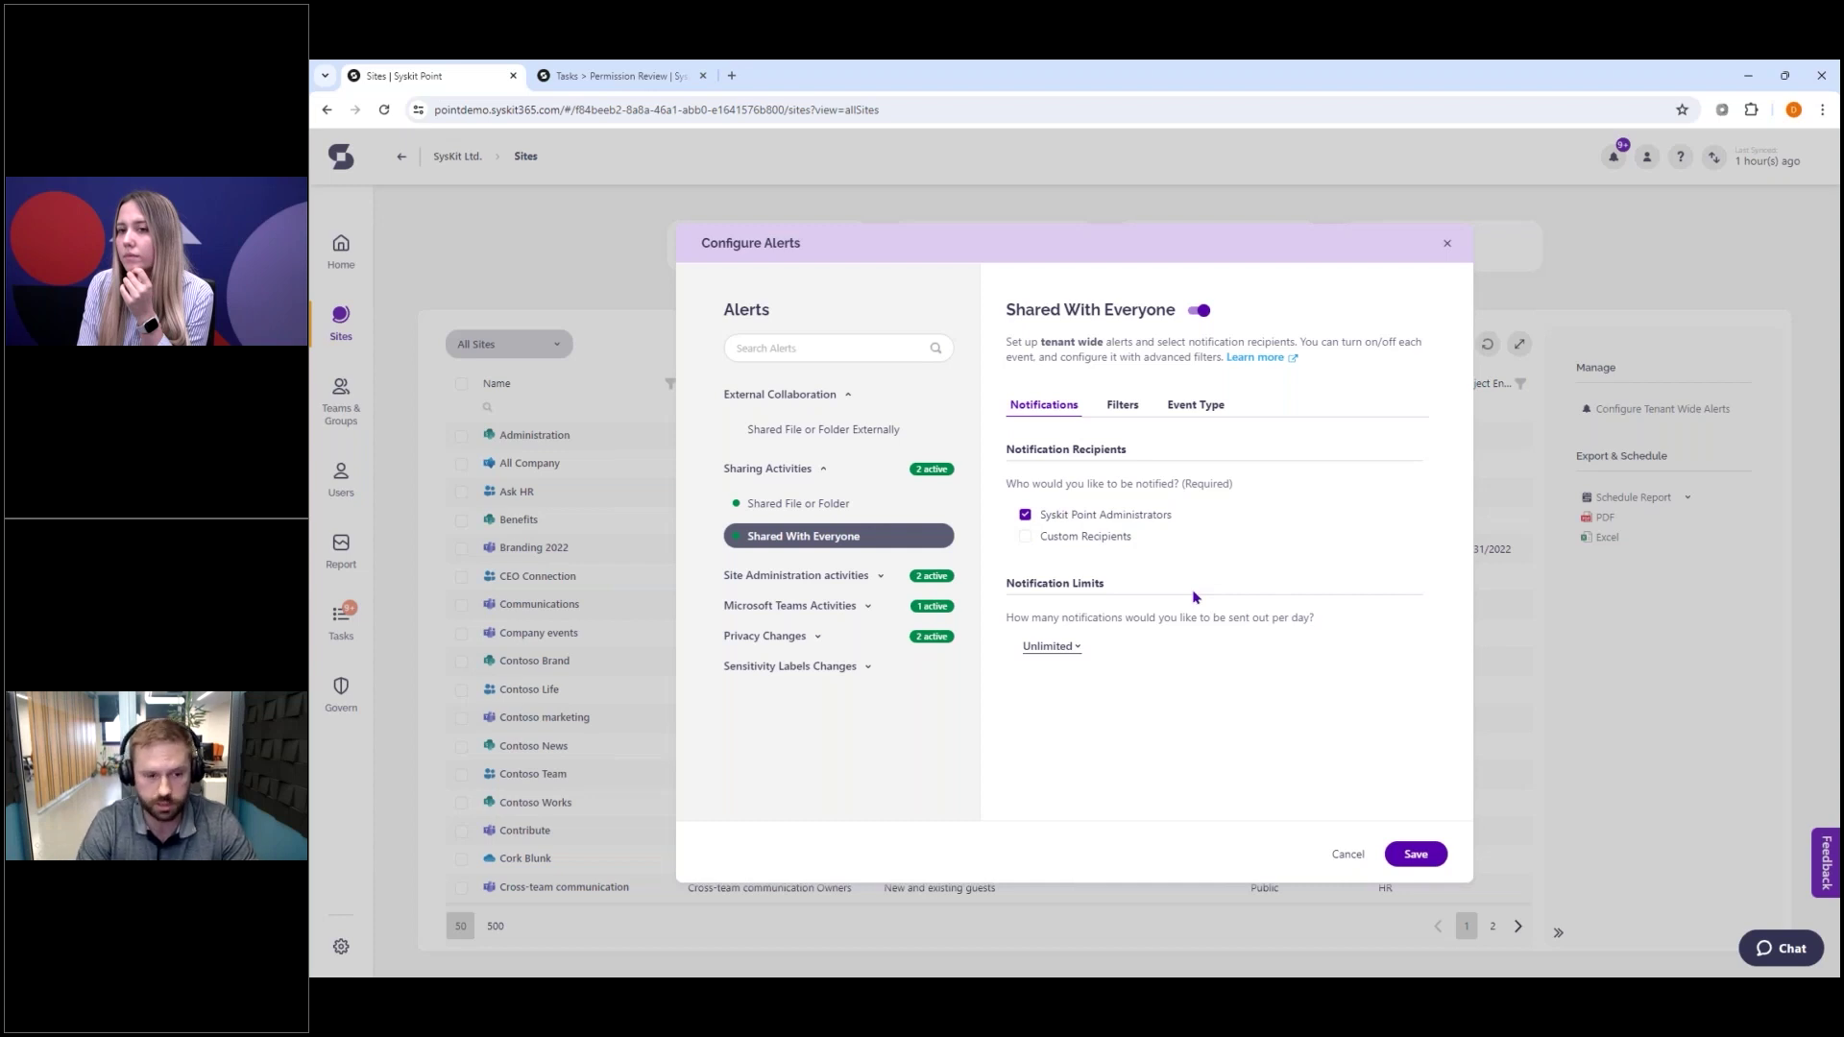
- Check the notification settings of the tenant-wide Changed Private Group to Public alert, then leave the alert configuration
click(816, 639)
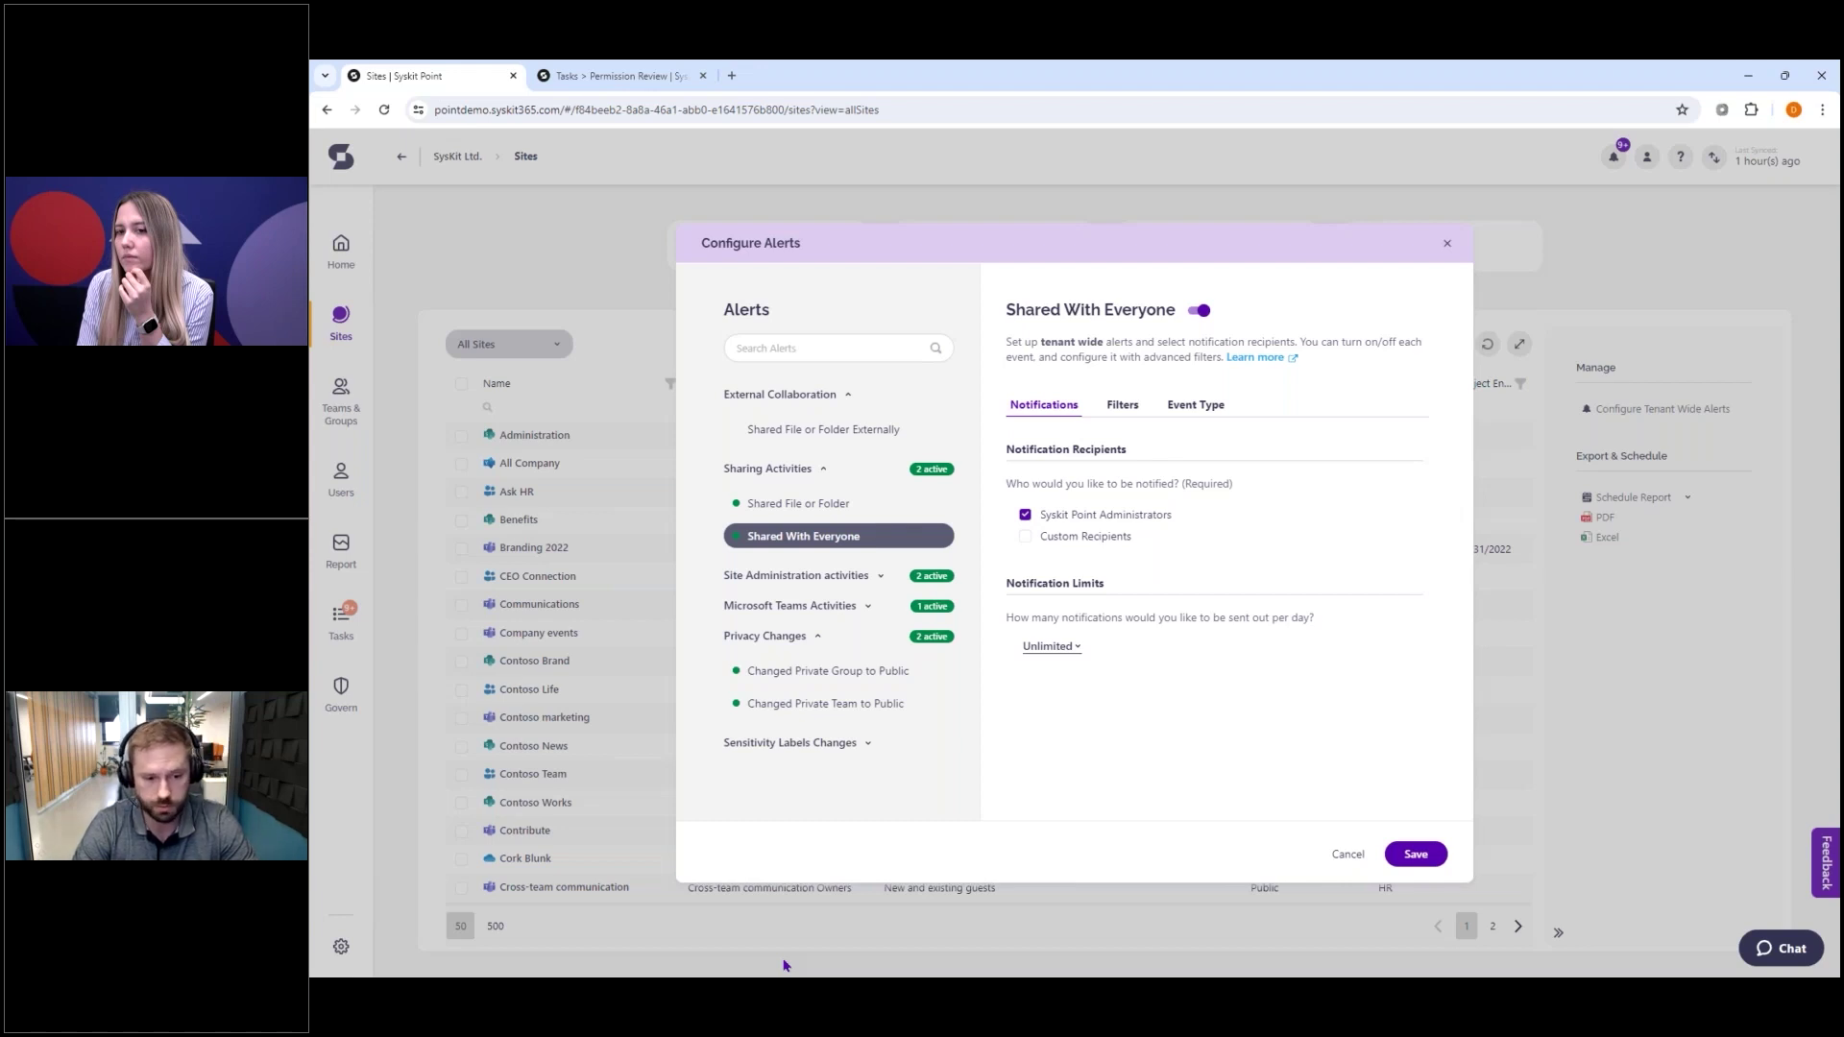
click(845, 671)
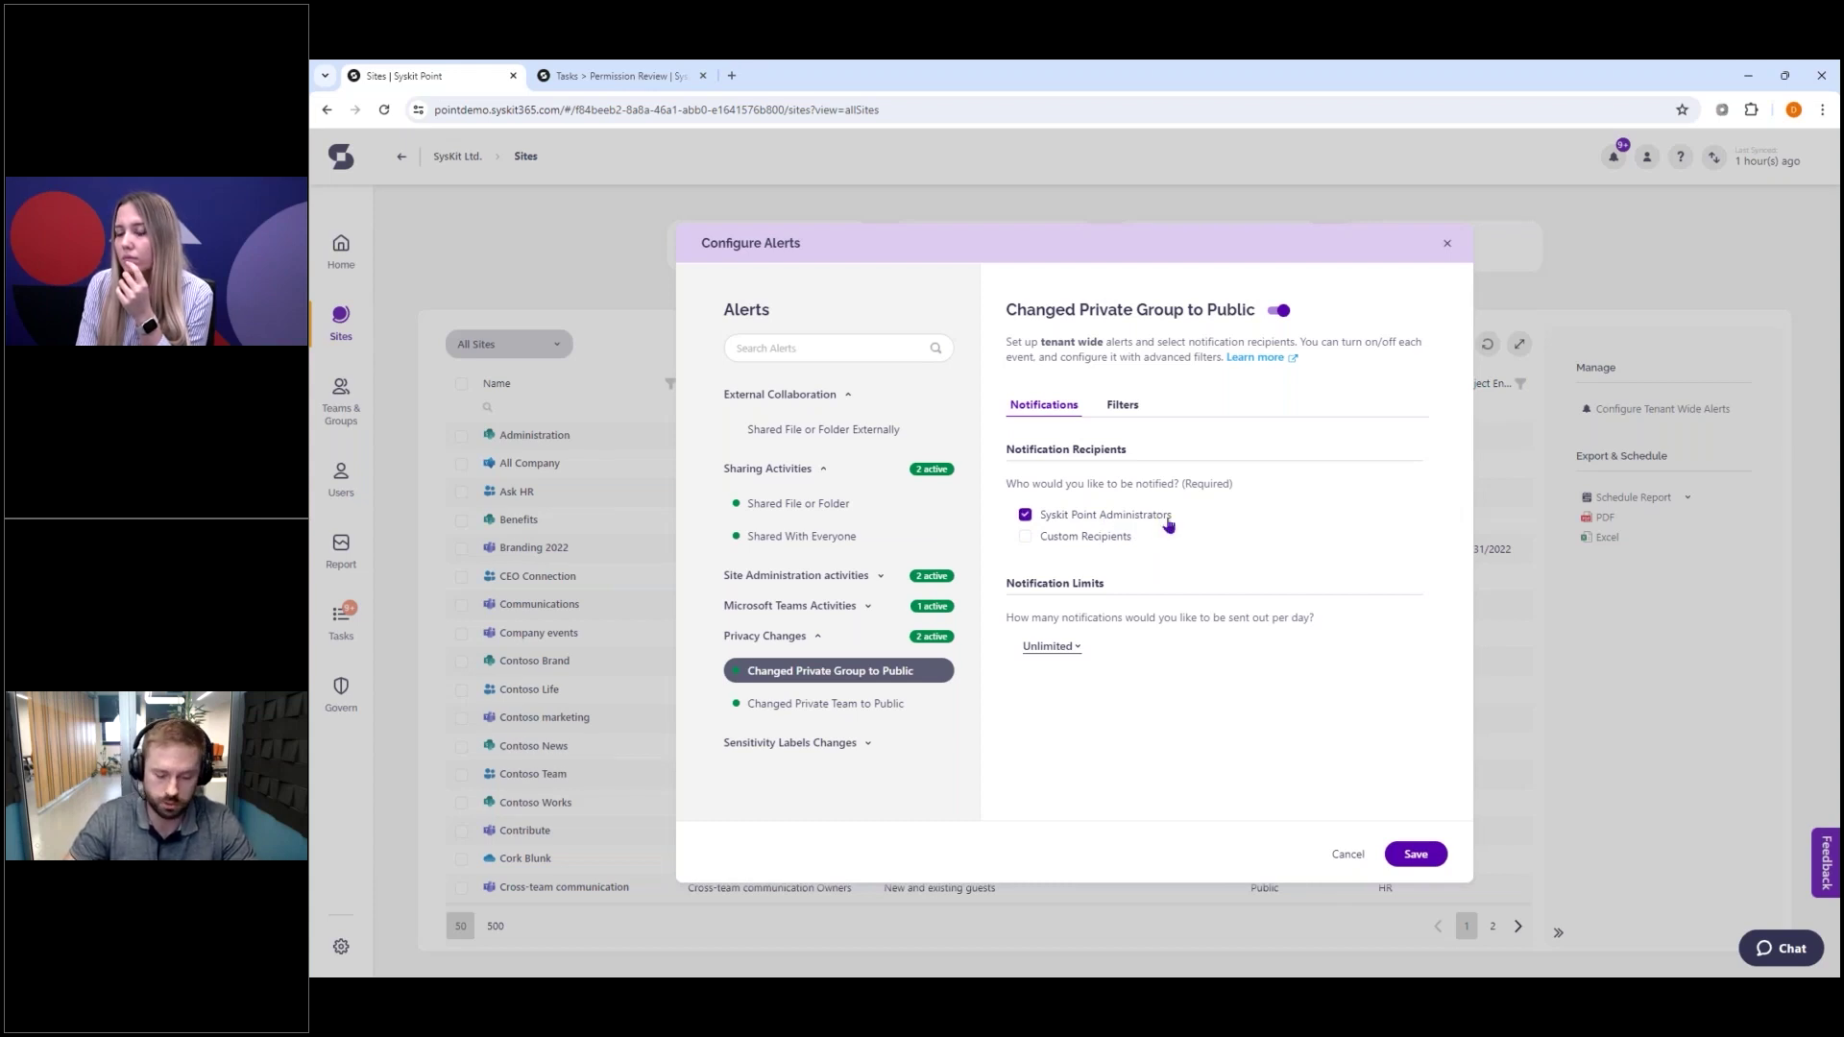
click(1447, 247)
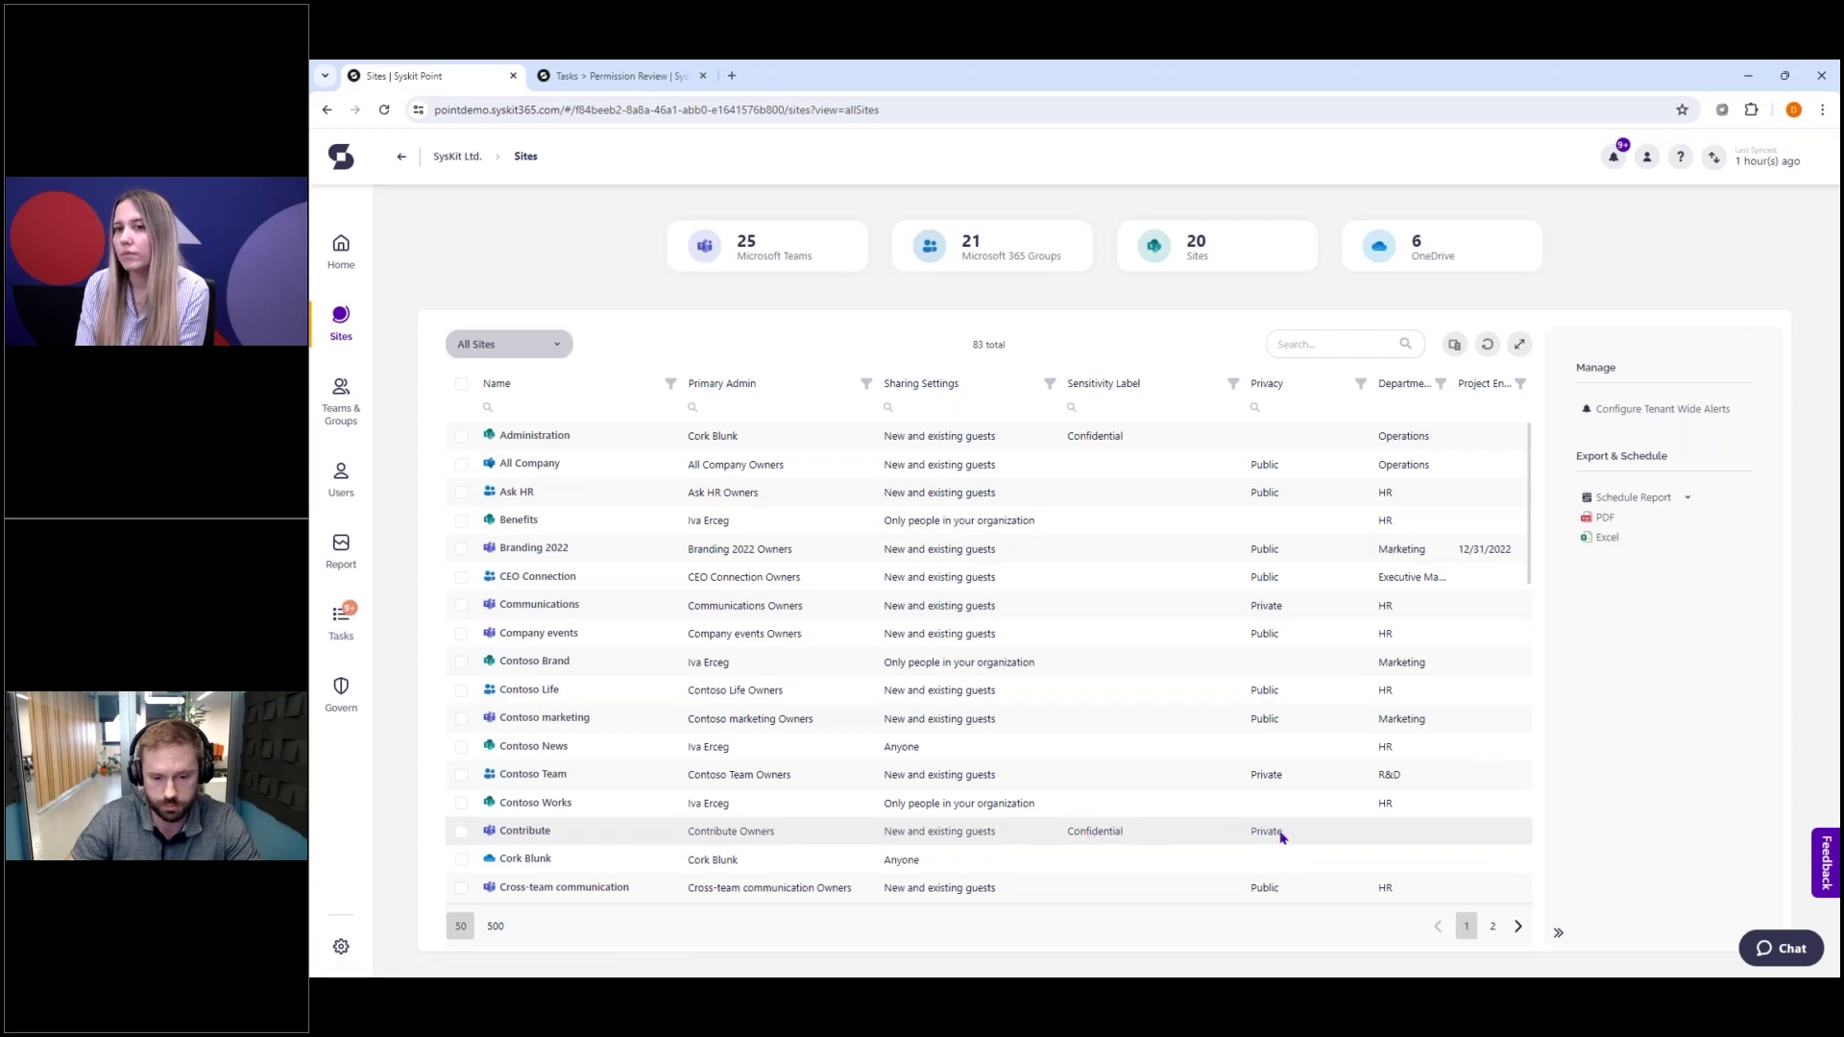
- Open the alert configuration of the Contribute workspace, switch on Shared With Everyone and try Site Owners as recipients
click(460, 832)
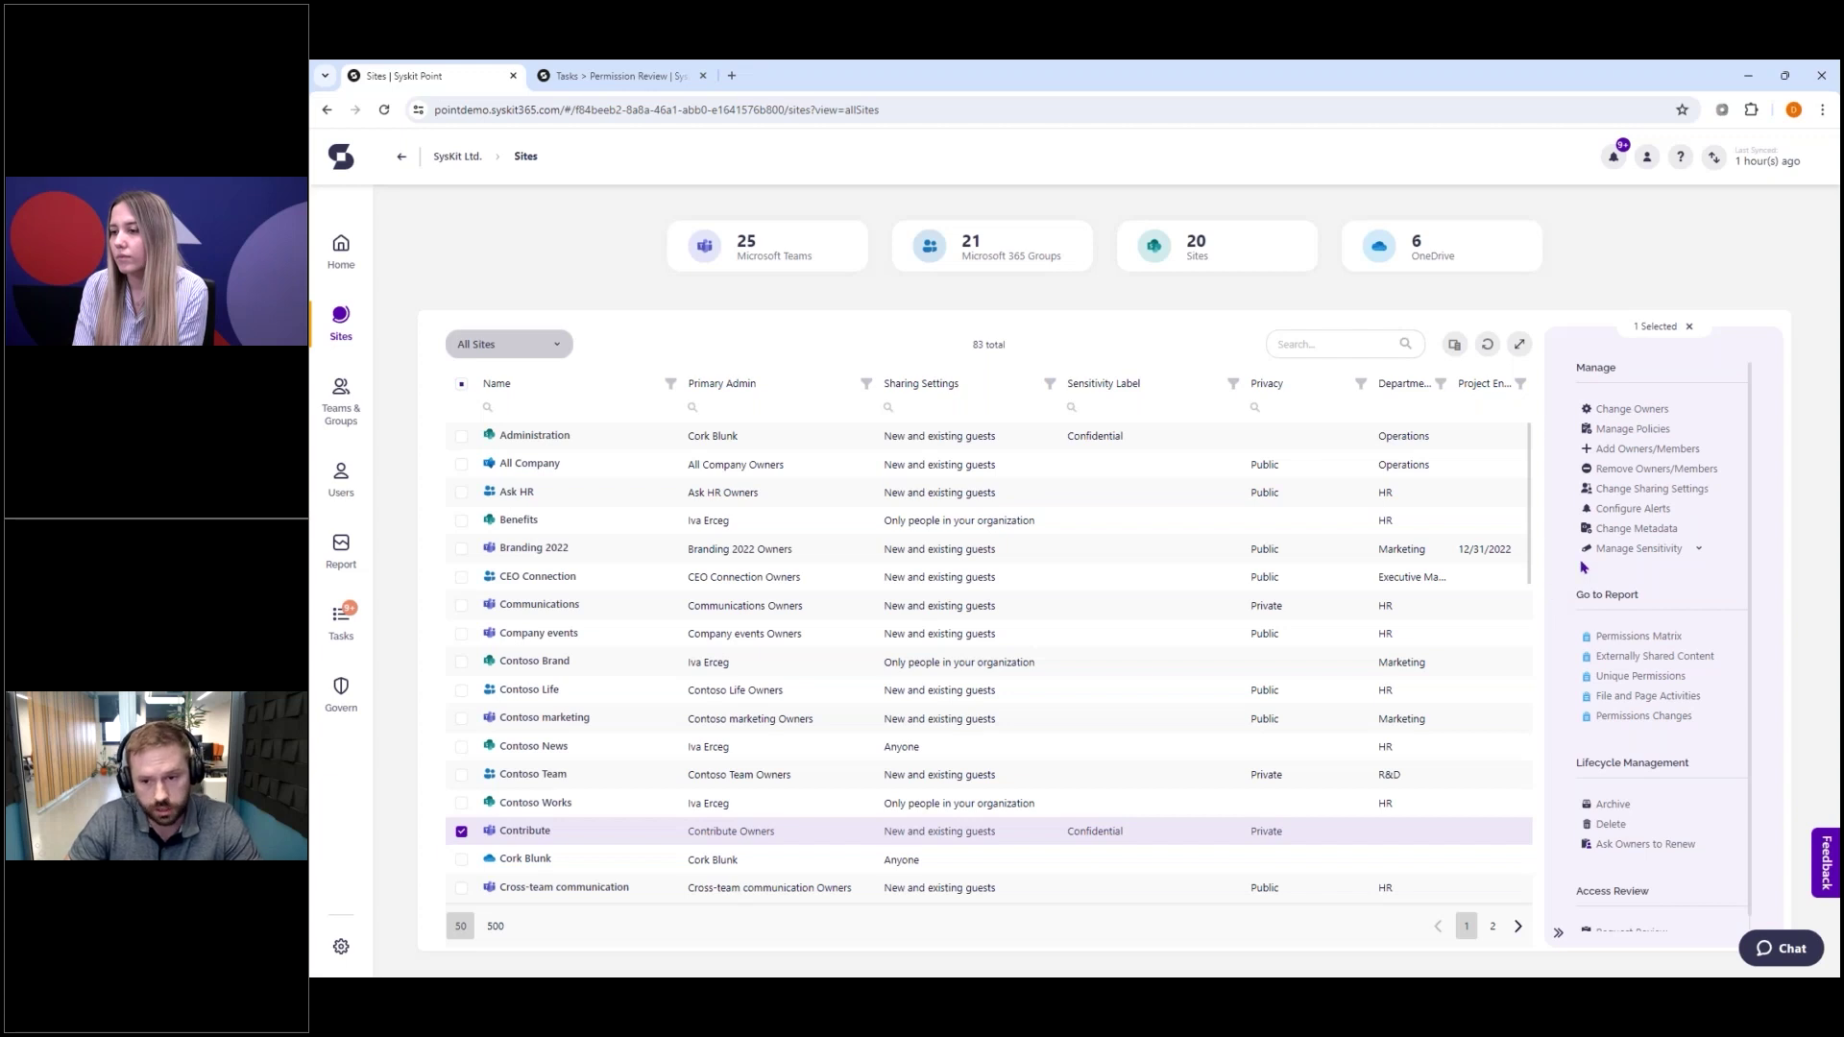
click(1667, 516)
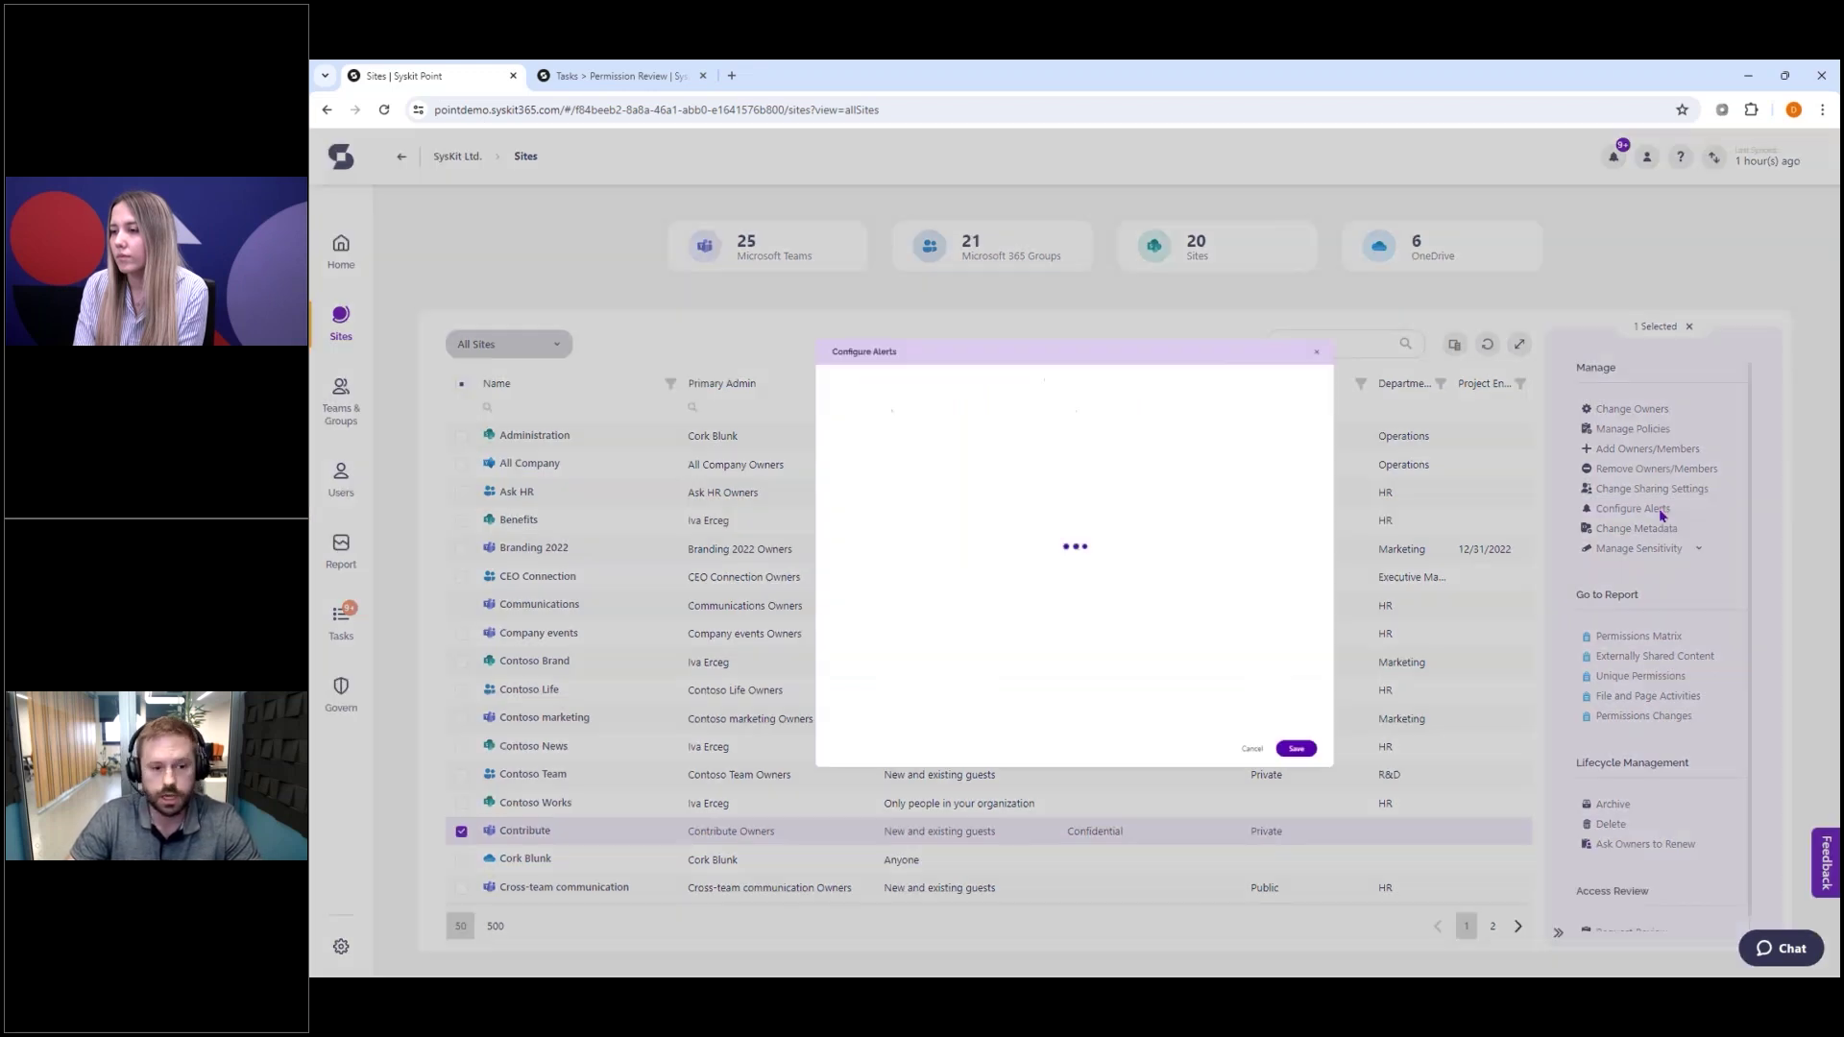
click(823, 500)
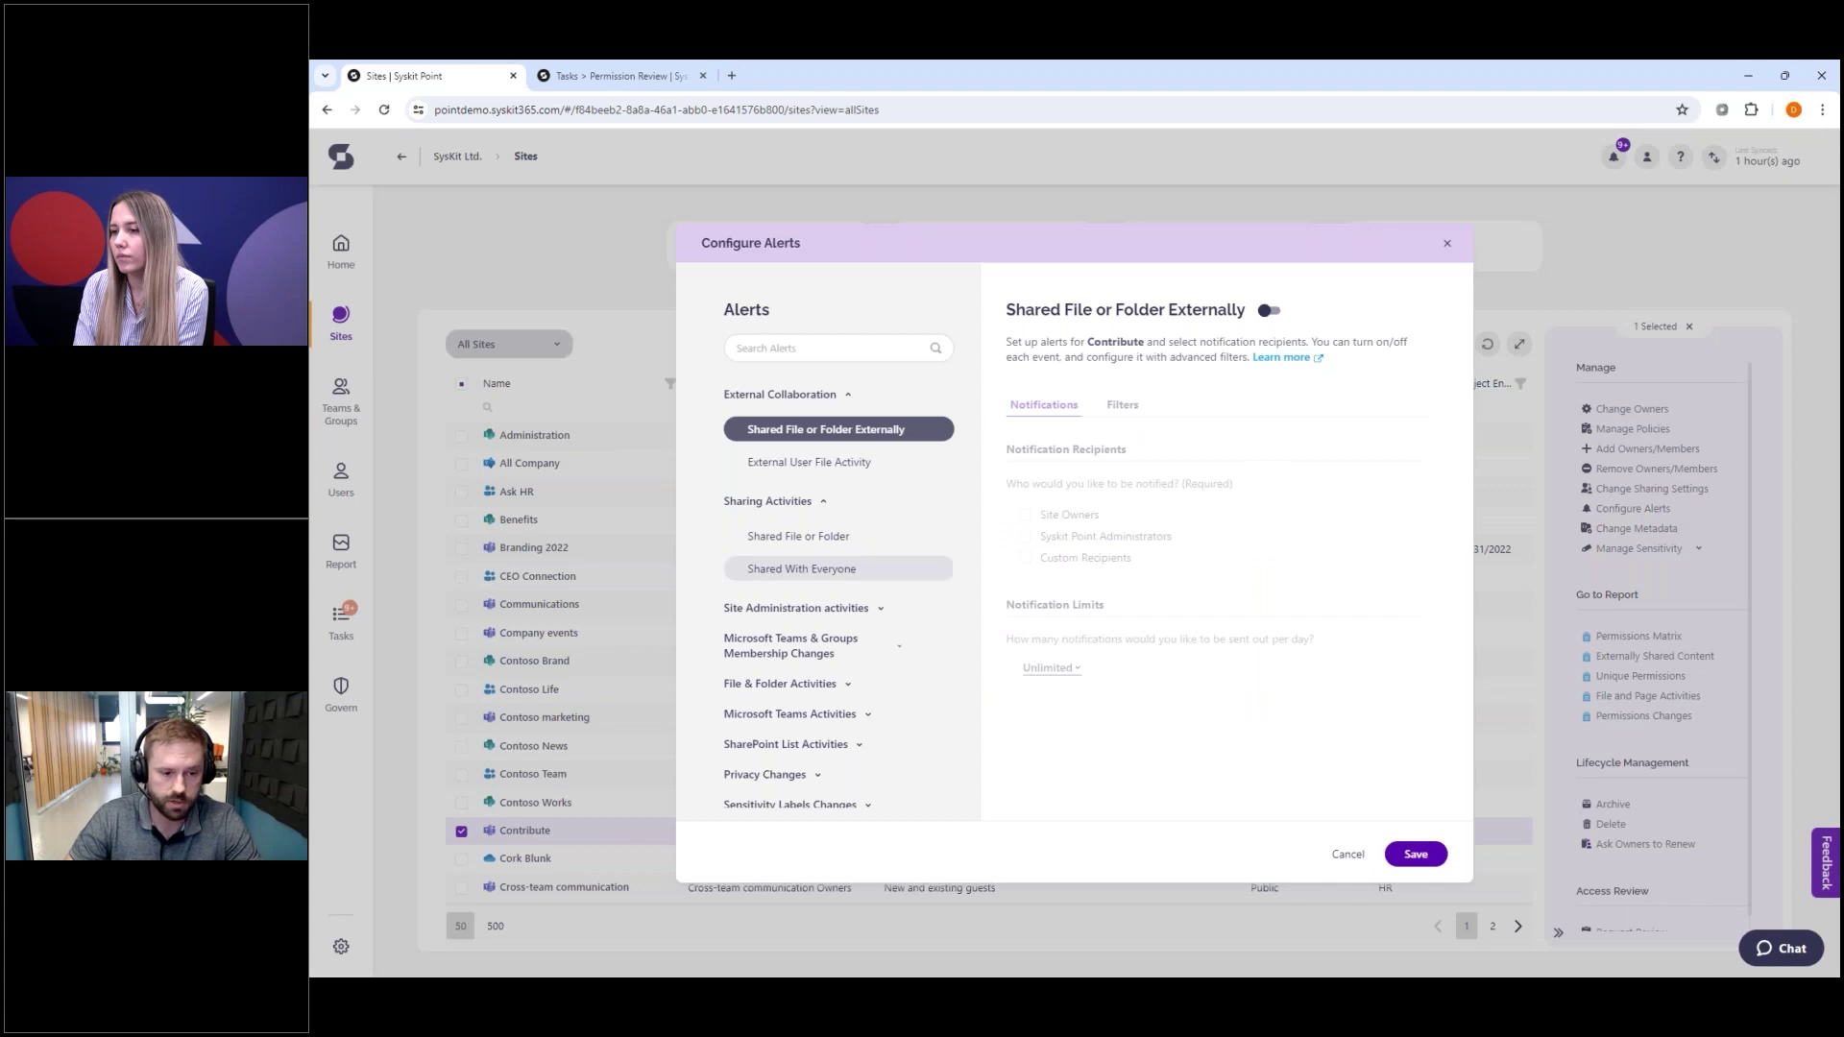
click(783, 572)
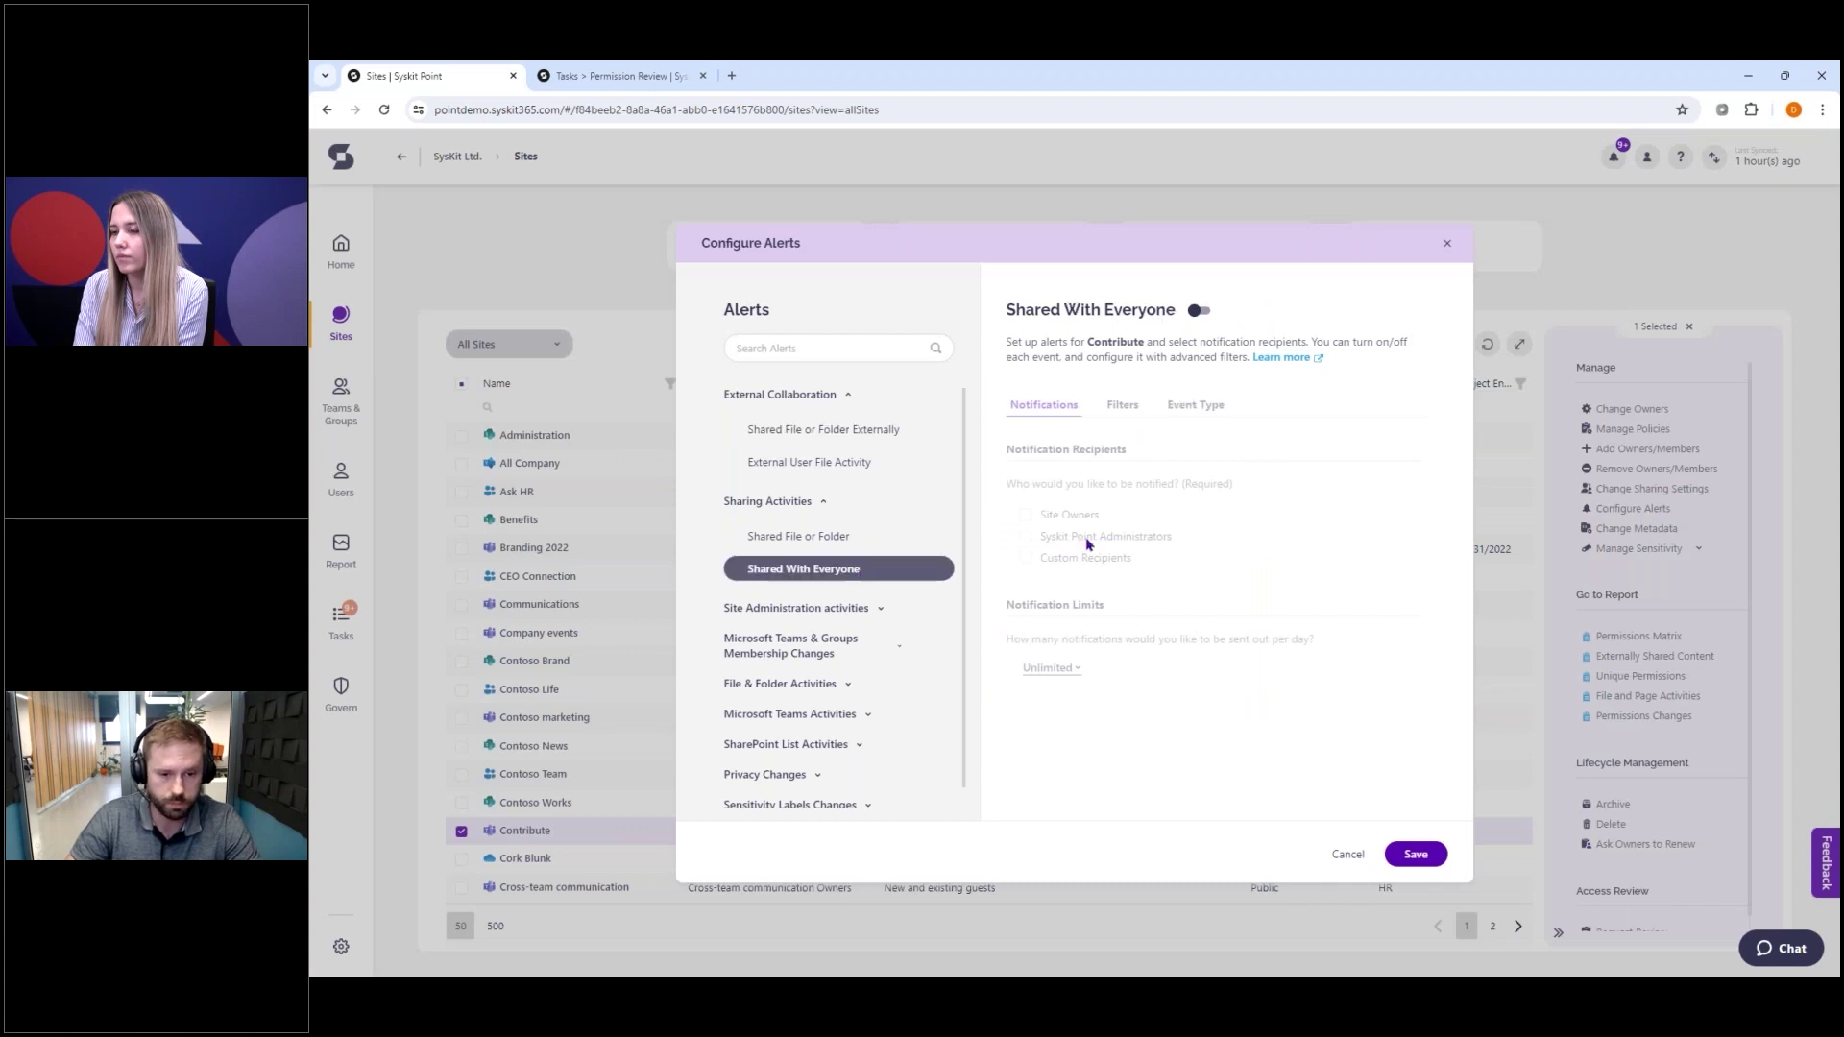
click(1200, 310)
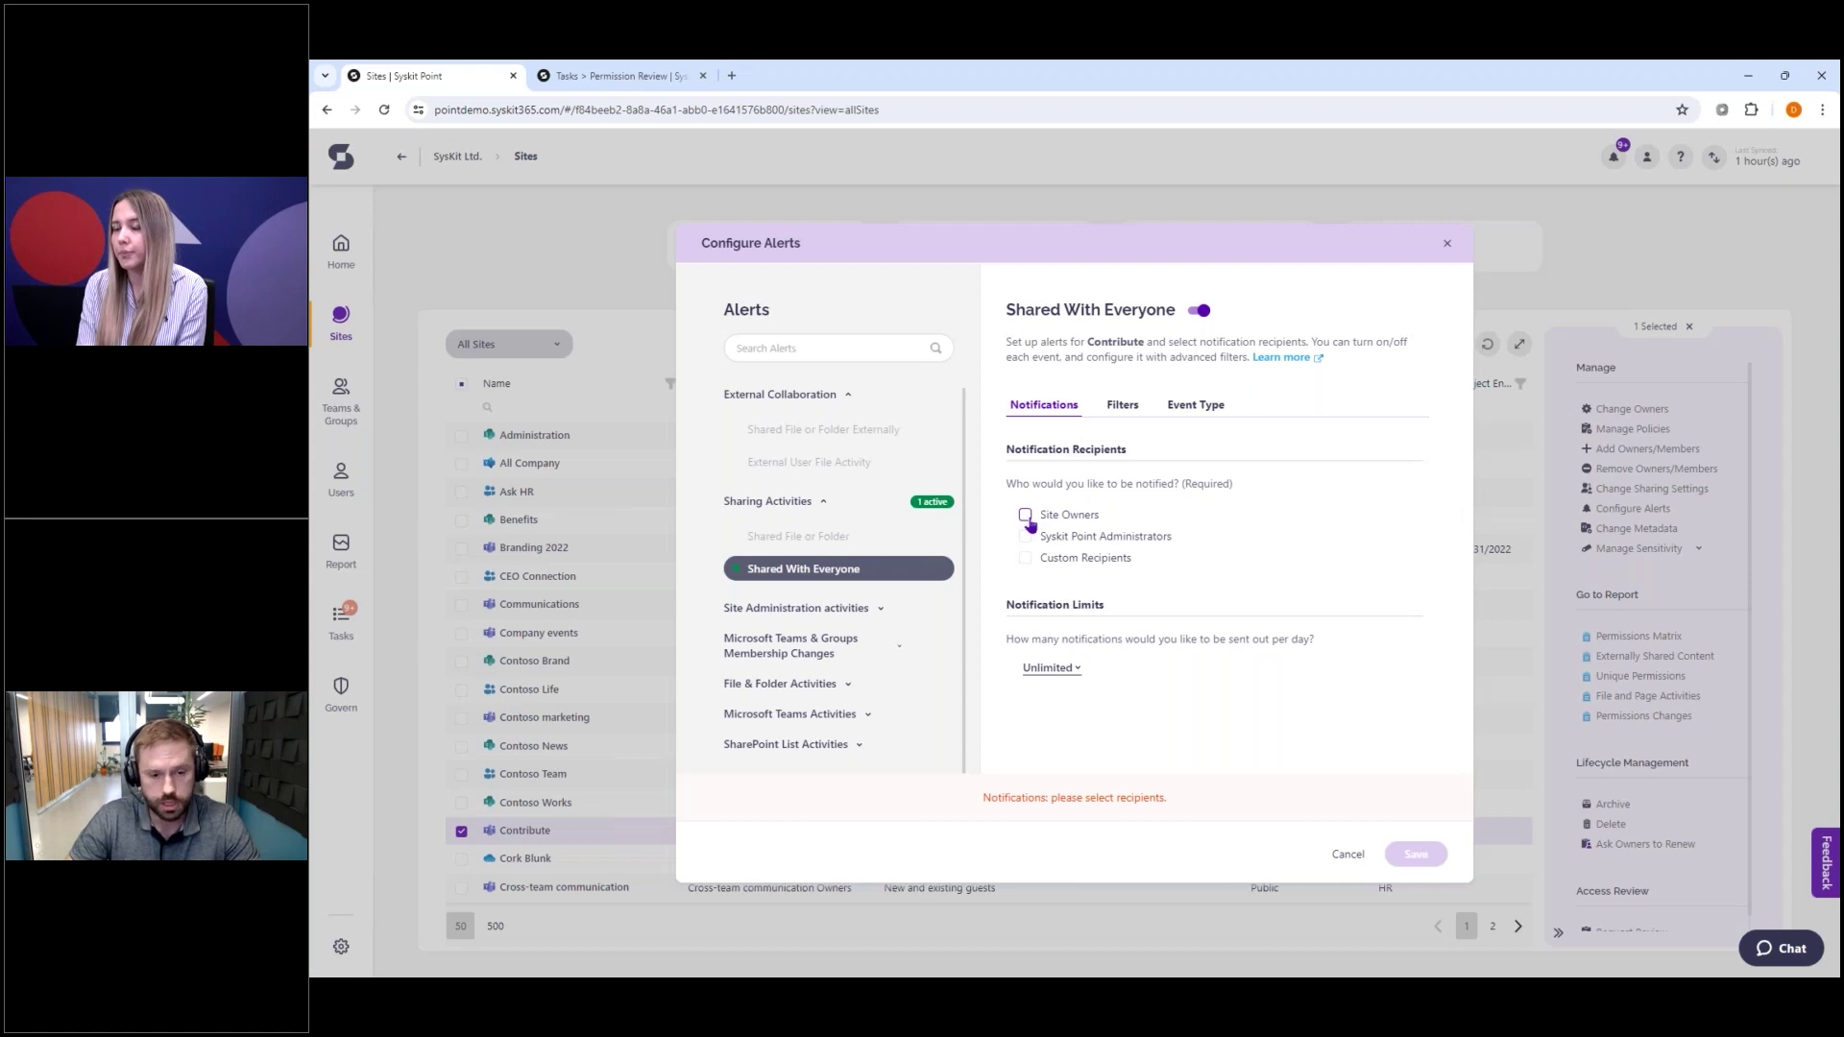
click(1025, 516)
click(1025, 515)
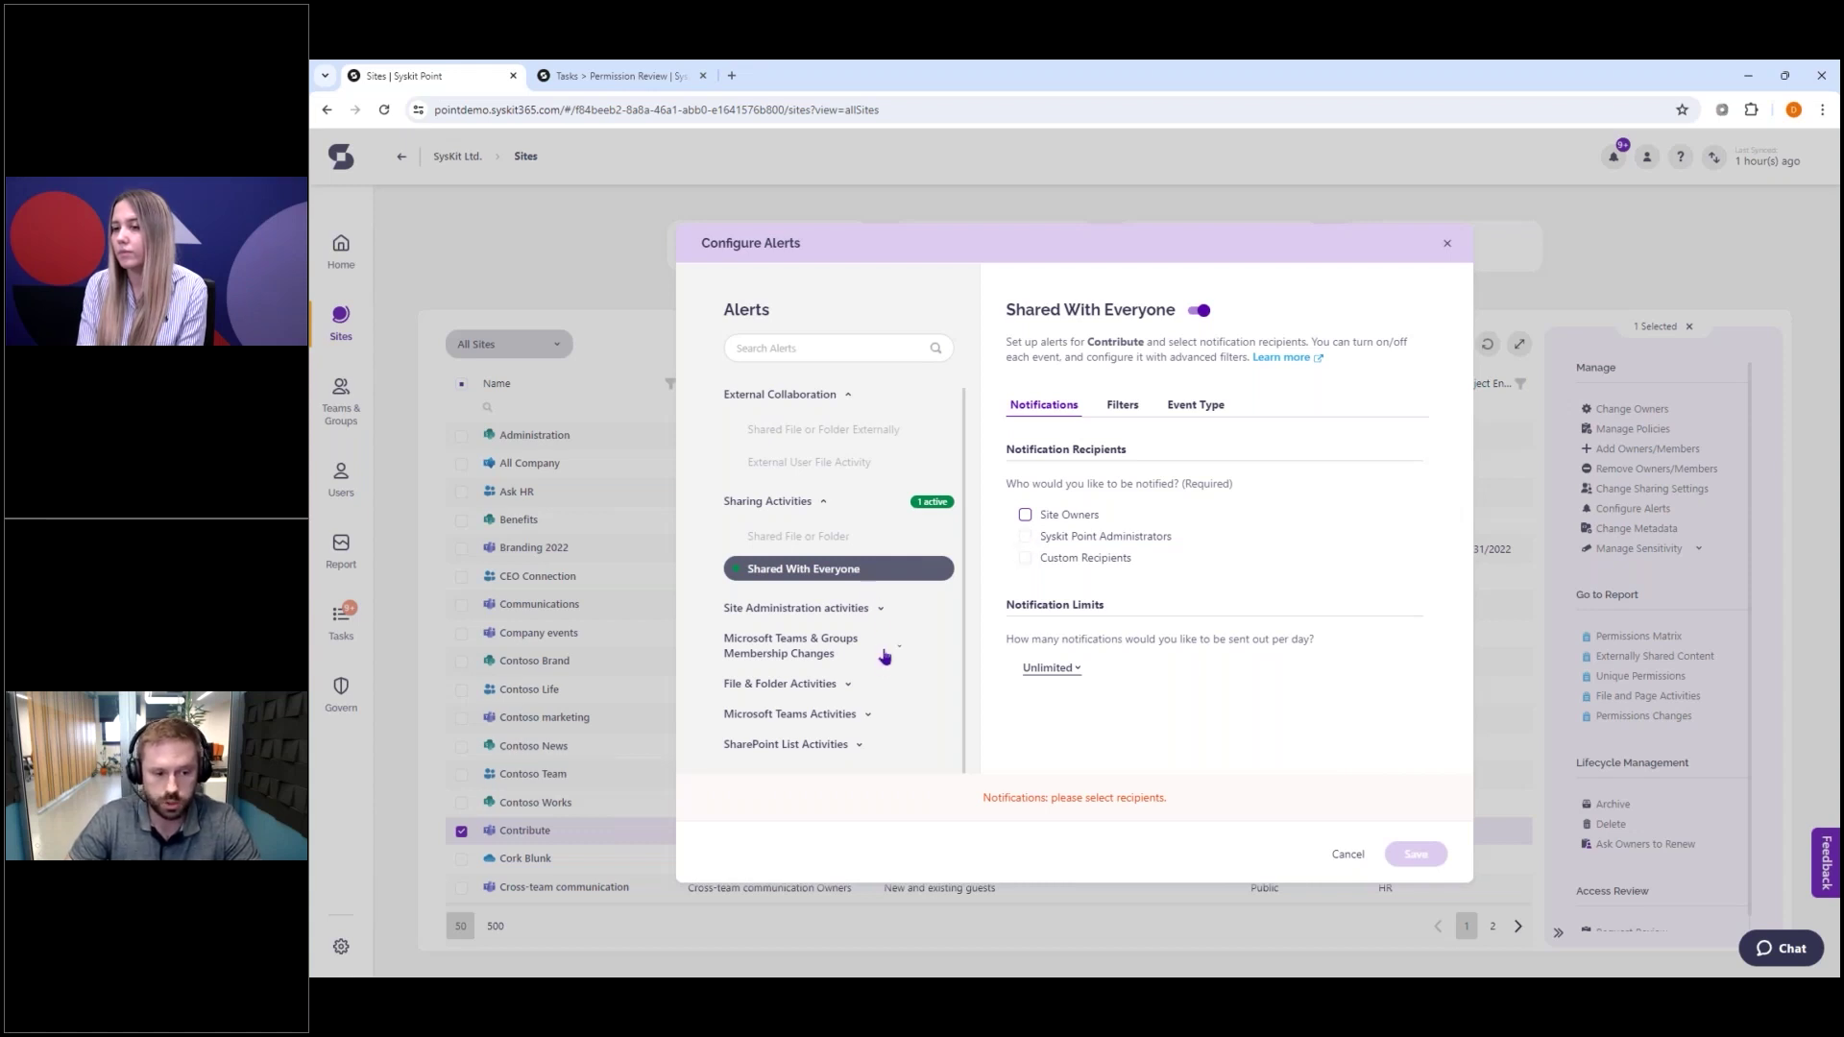
- Look at the Privacy Changes alerts available for Contribute and close the alert configuration without saving
scroll(881, 653, down, 1)
click(812, 711)
scroll(813, 719, down, 1)
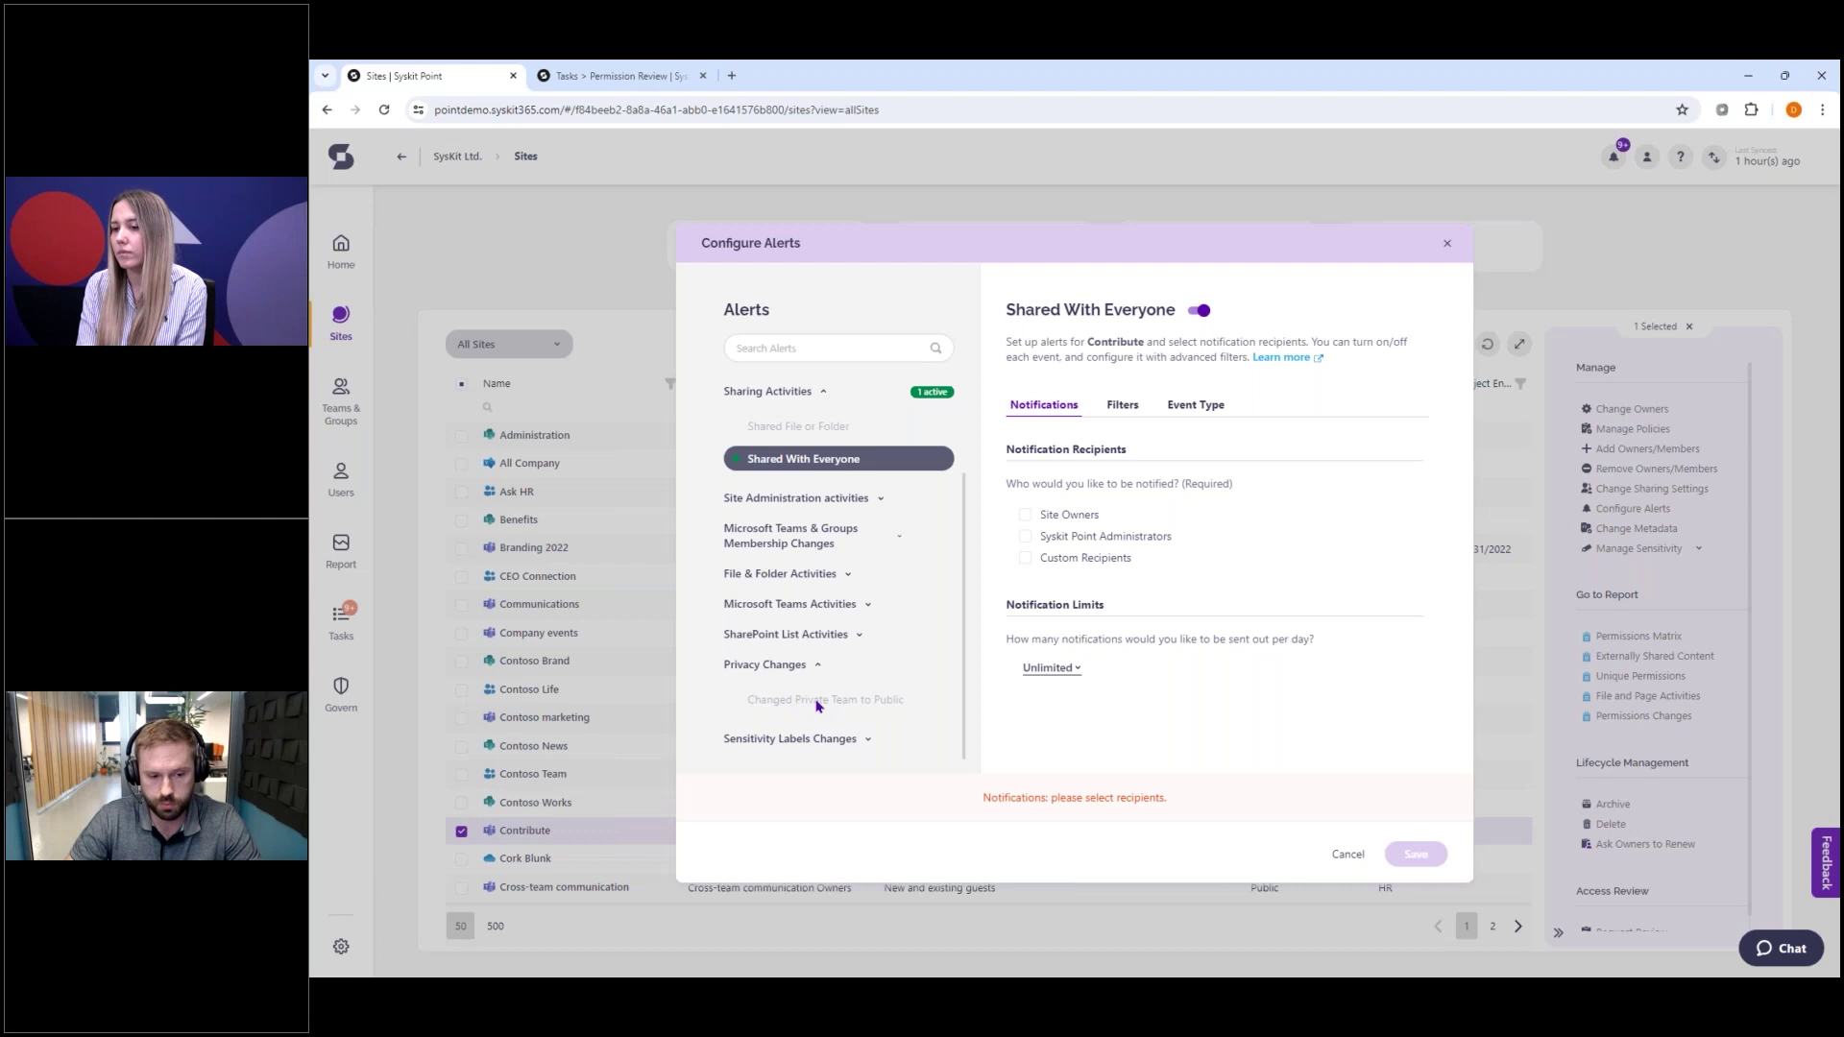
click(1447, 247)
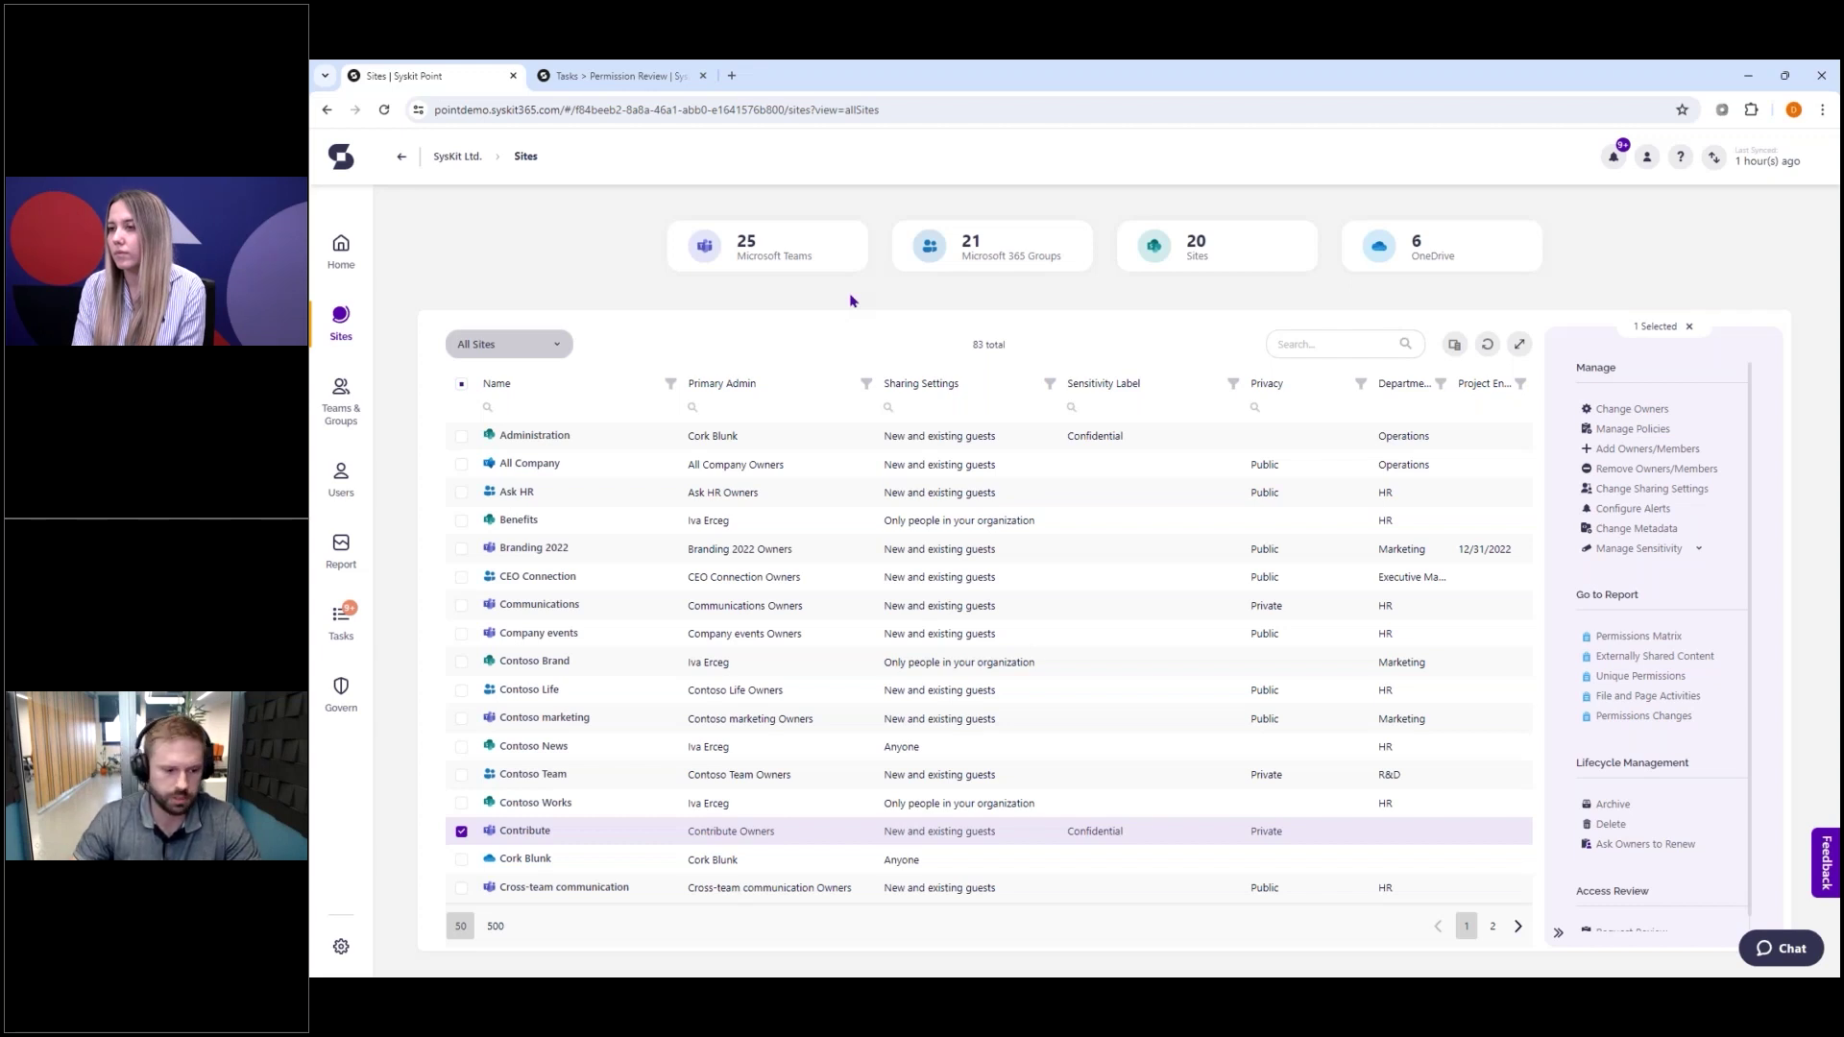
- Open the governance Rules page in the settings
click(342, 949)
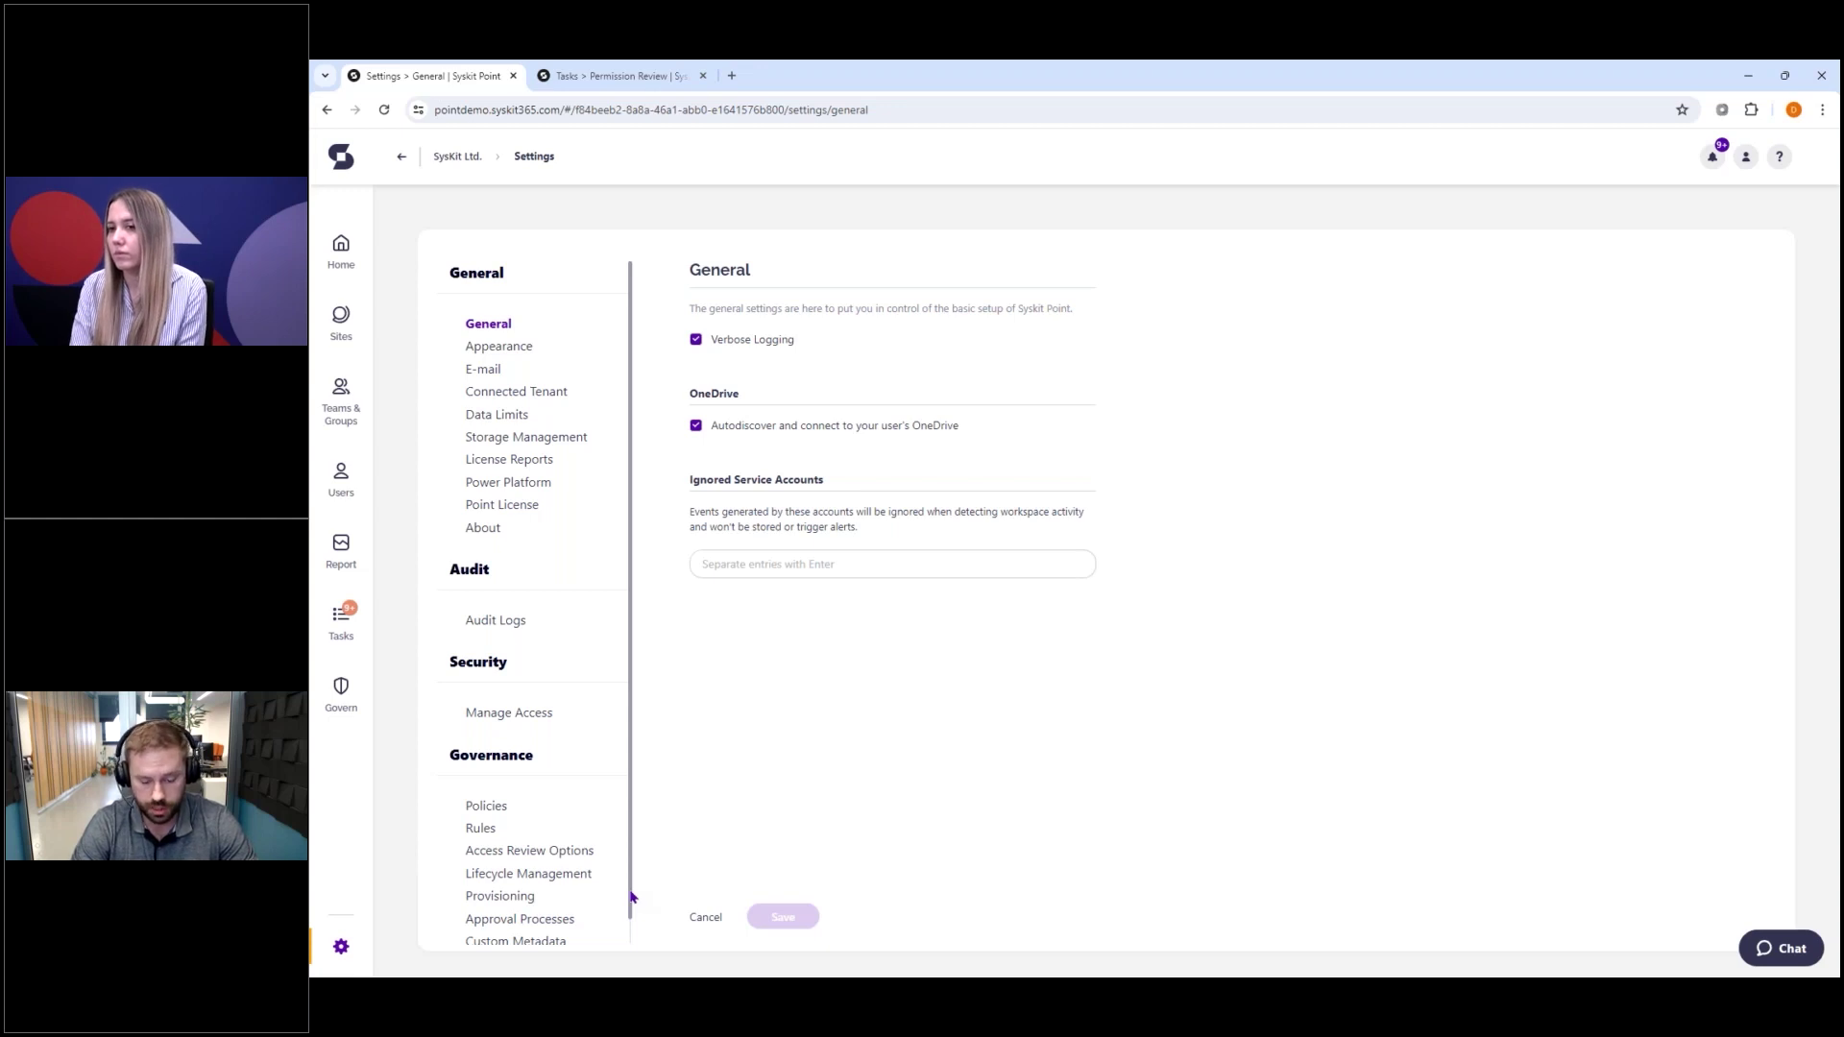
click(541, 836)
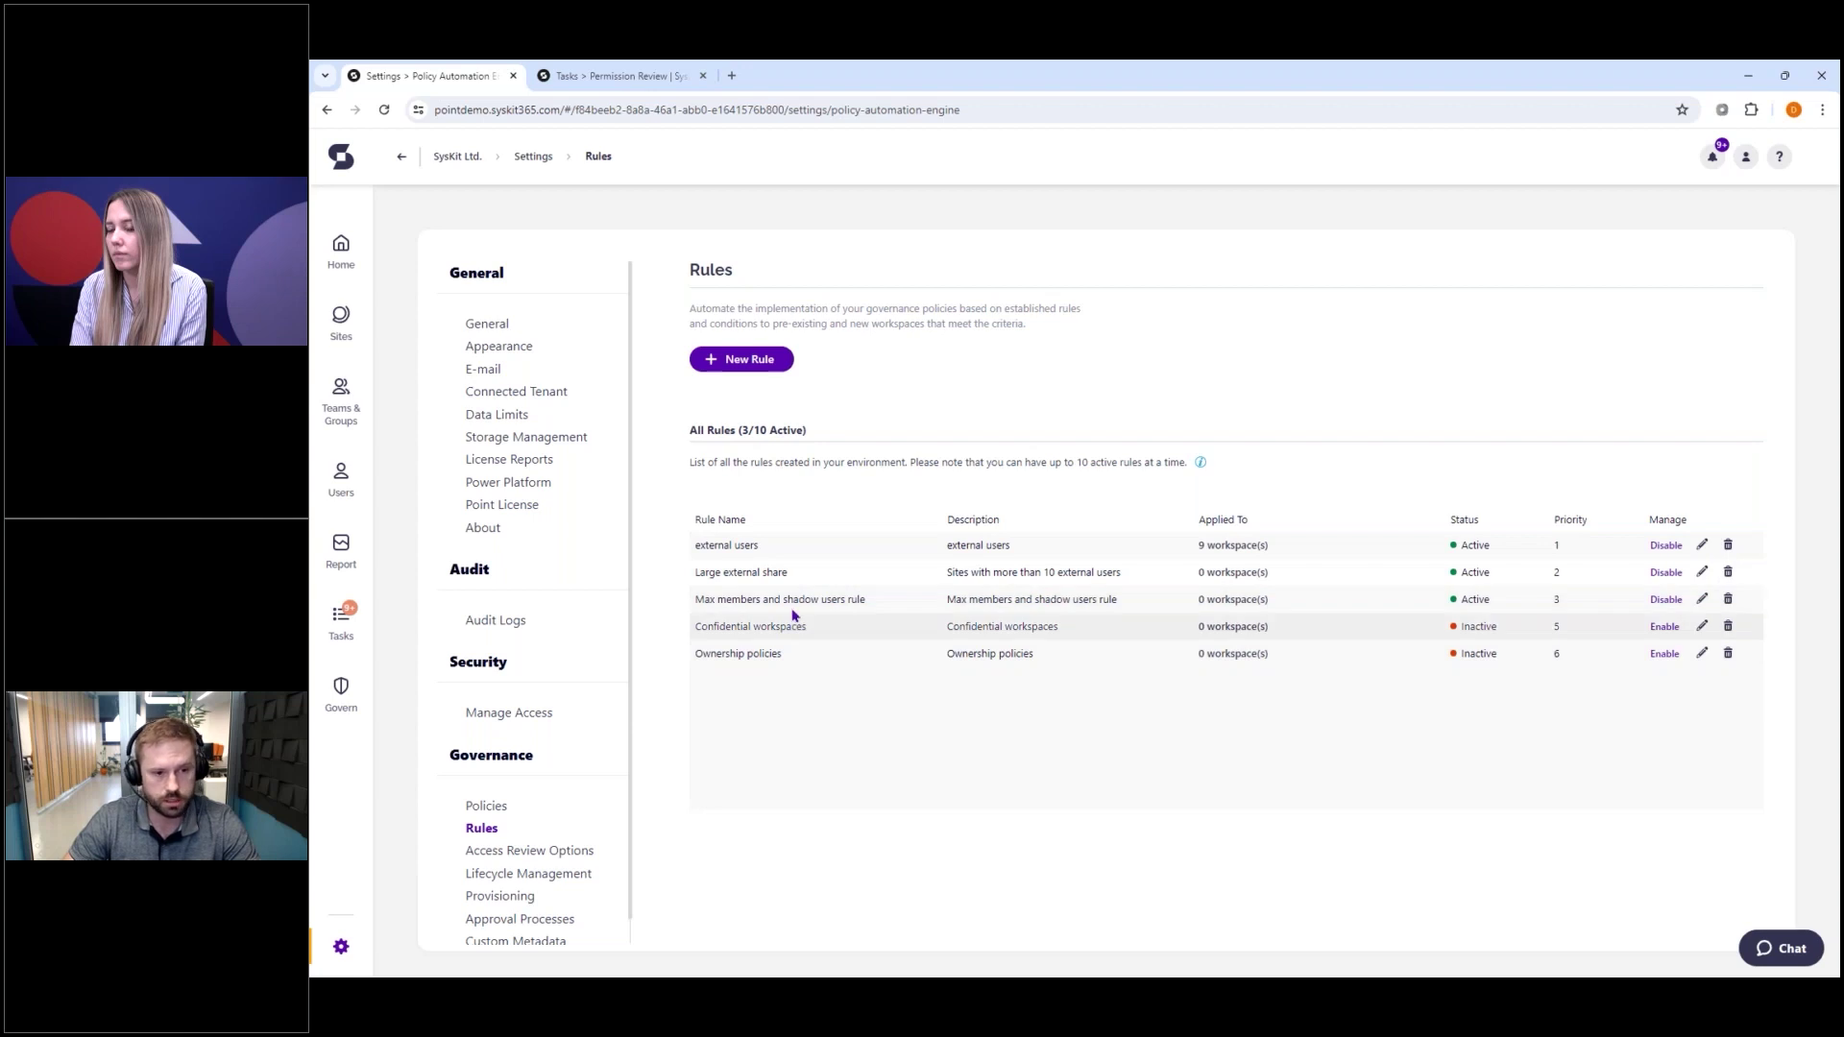
- Start a new governance rule with the name "test" and the description "test", and continue to its conditions
click(775, 370)
text(test)
click(968, 460)
text(test)
click(1267, 824)
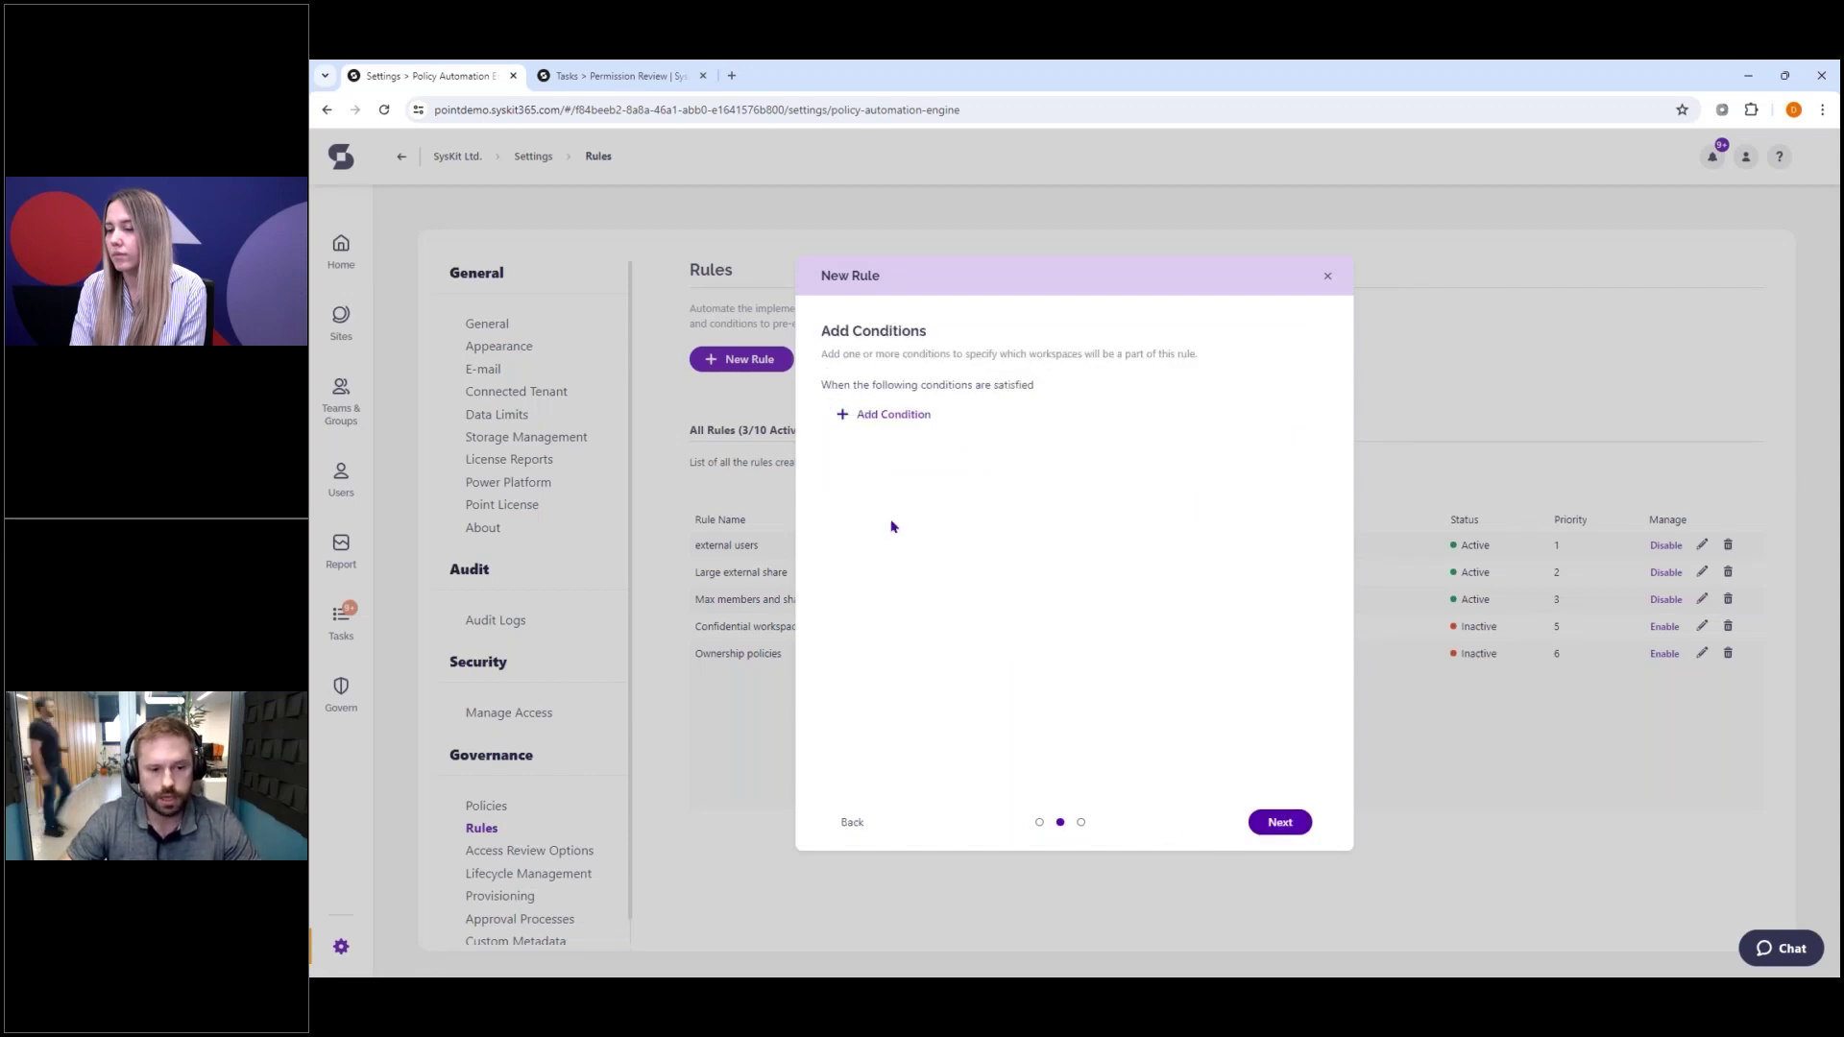
- Add a condition to the new rule that Privacy is set to Private, and save it
click(889, 420)
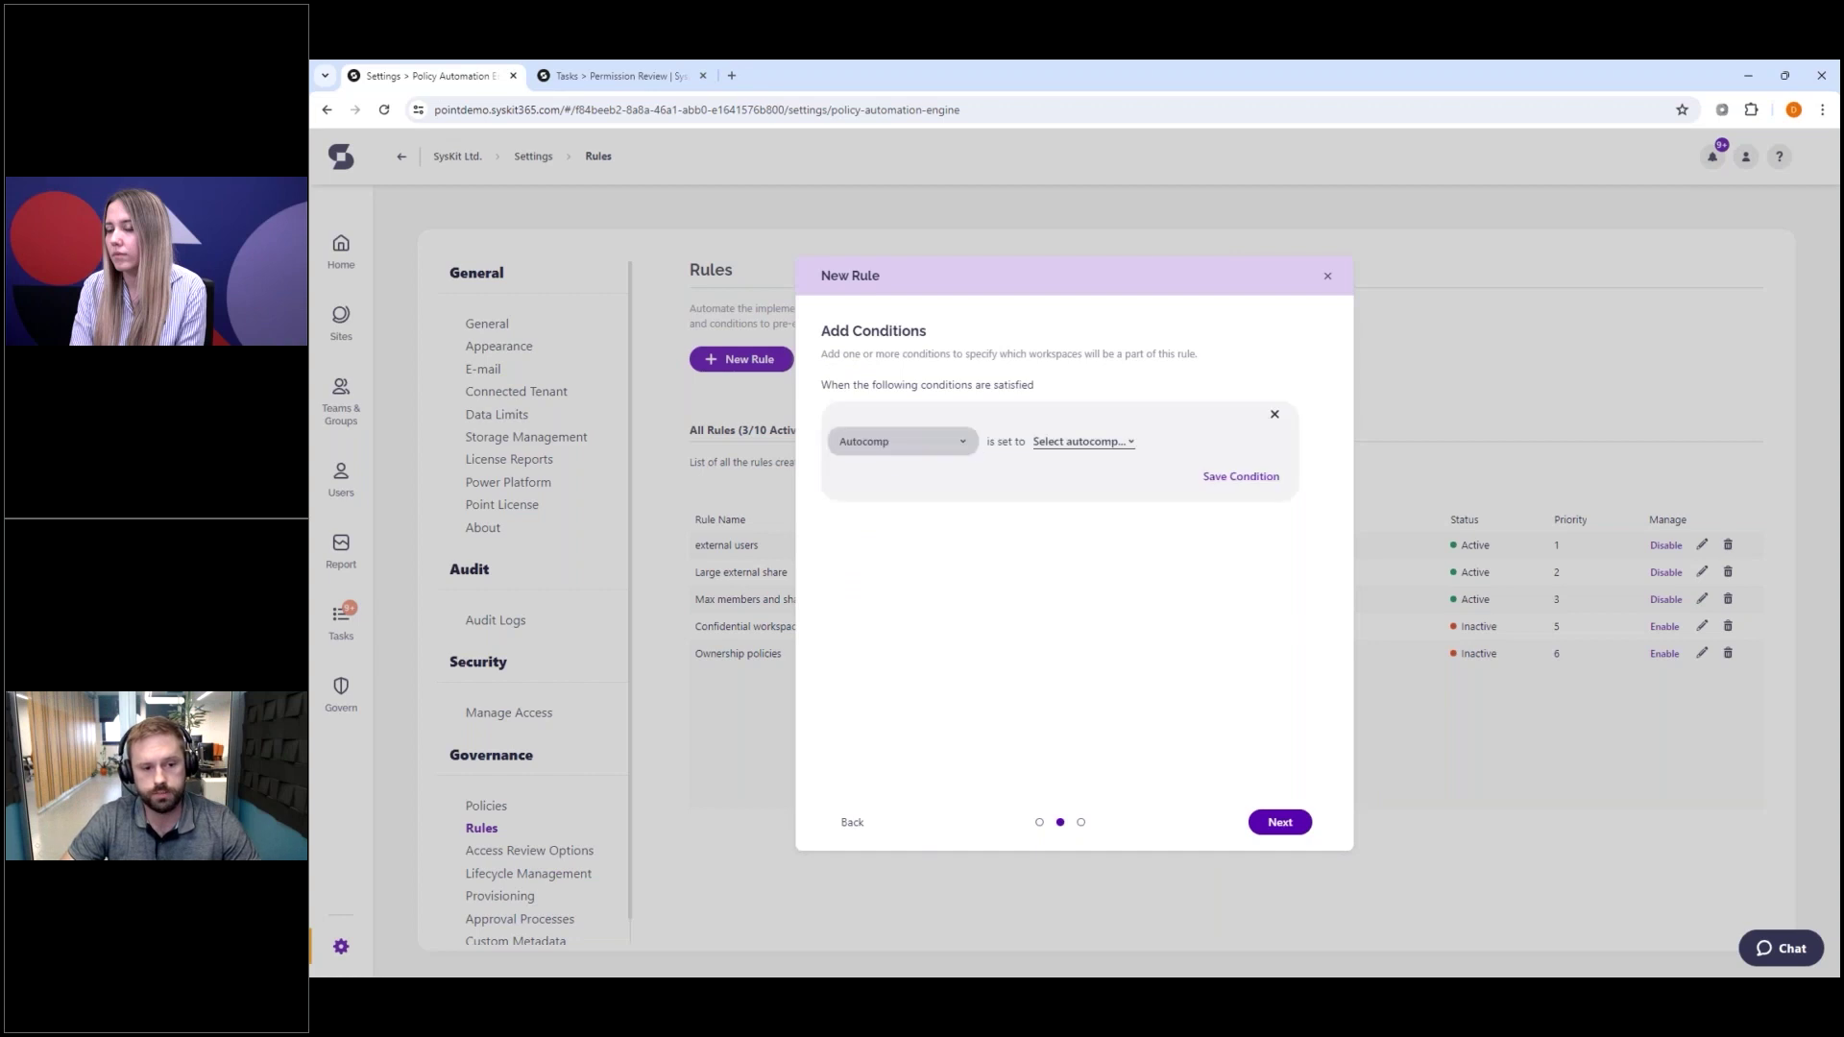
click(903, 444)
scroll(898, 595, down, 2)
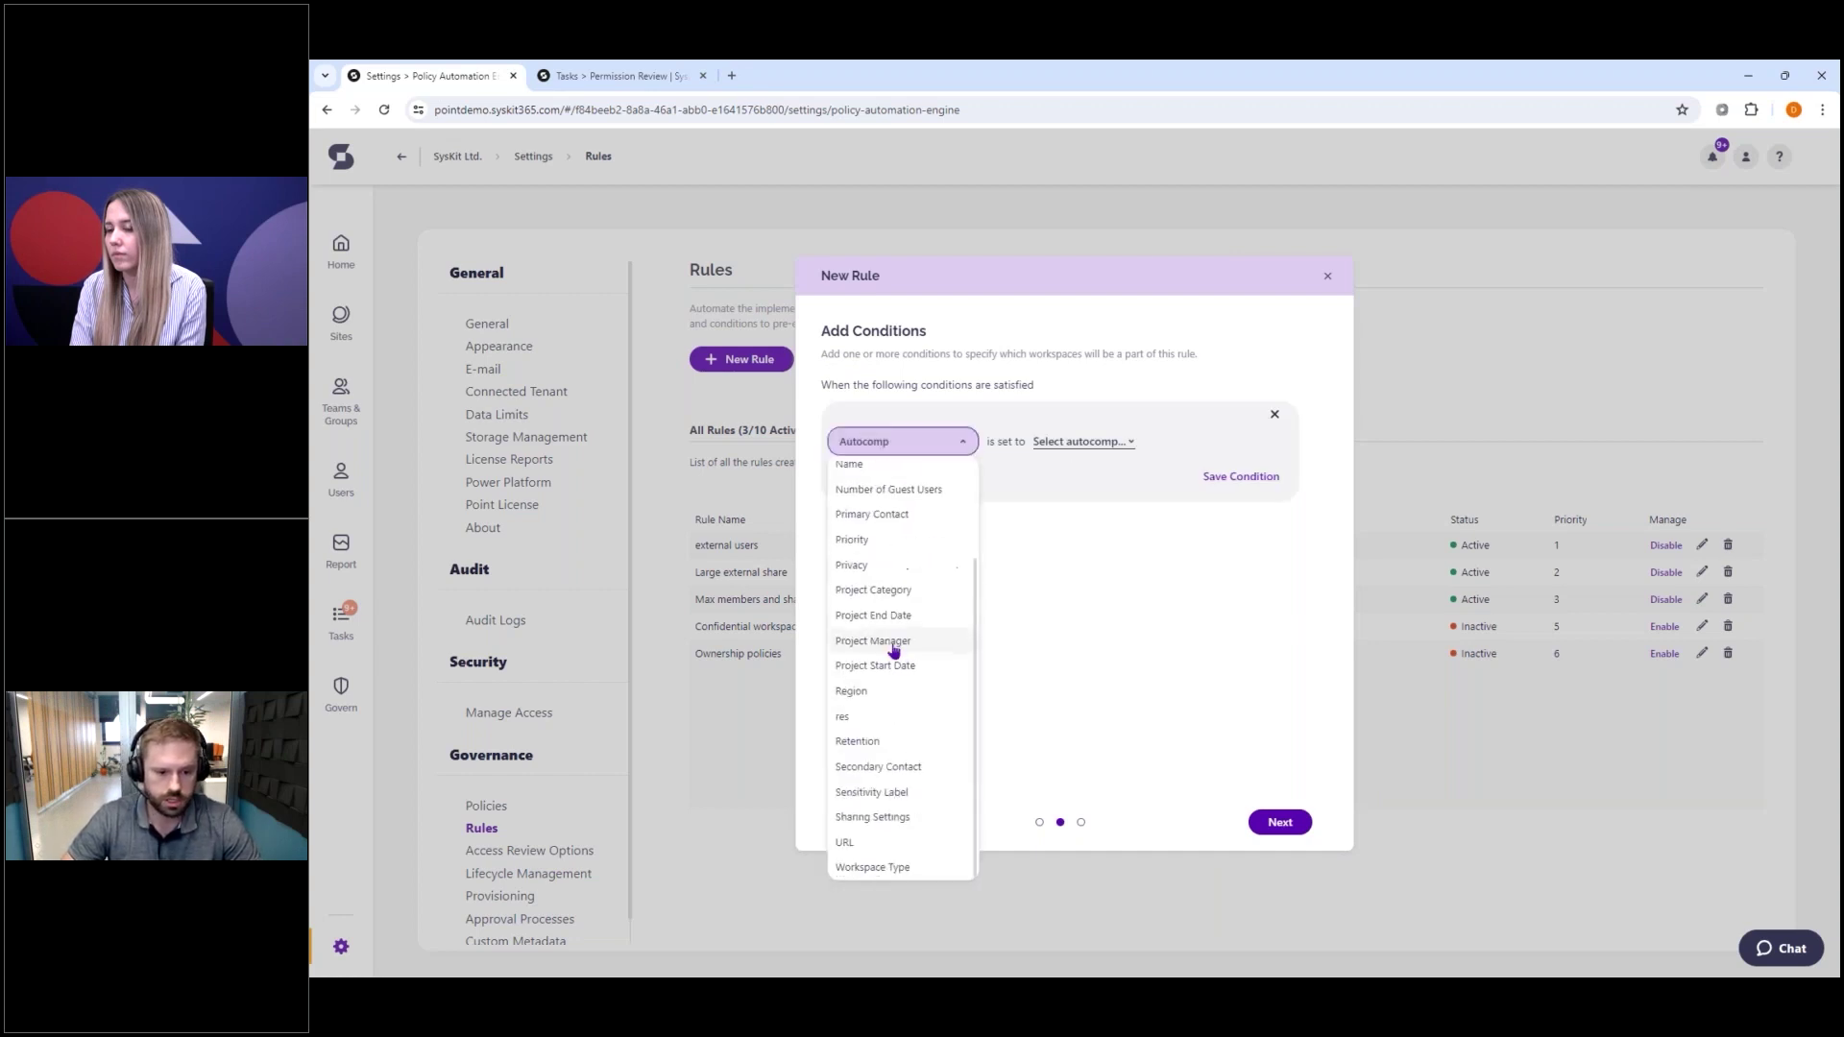
scroll(887, 816, up, 2)
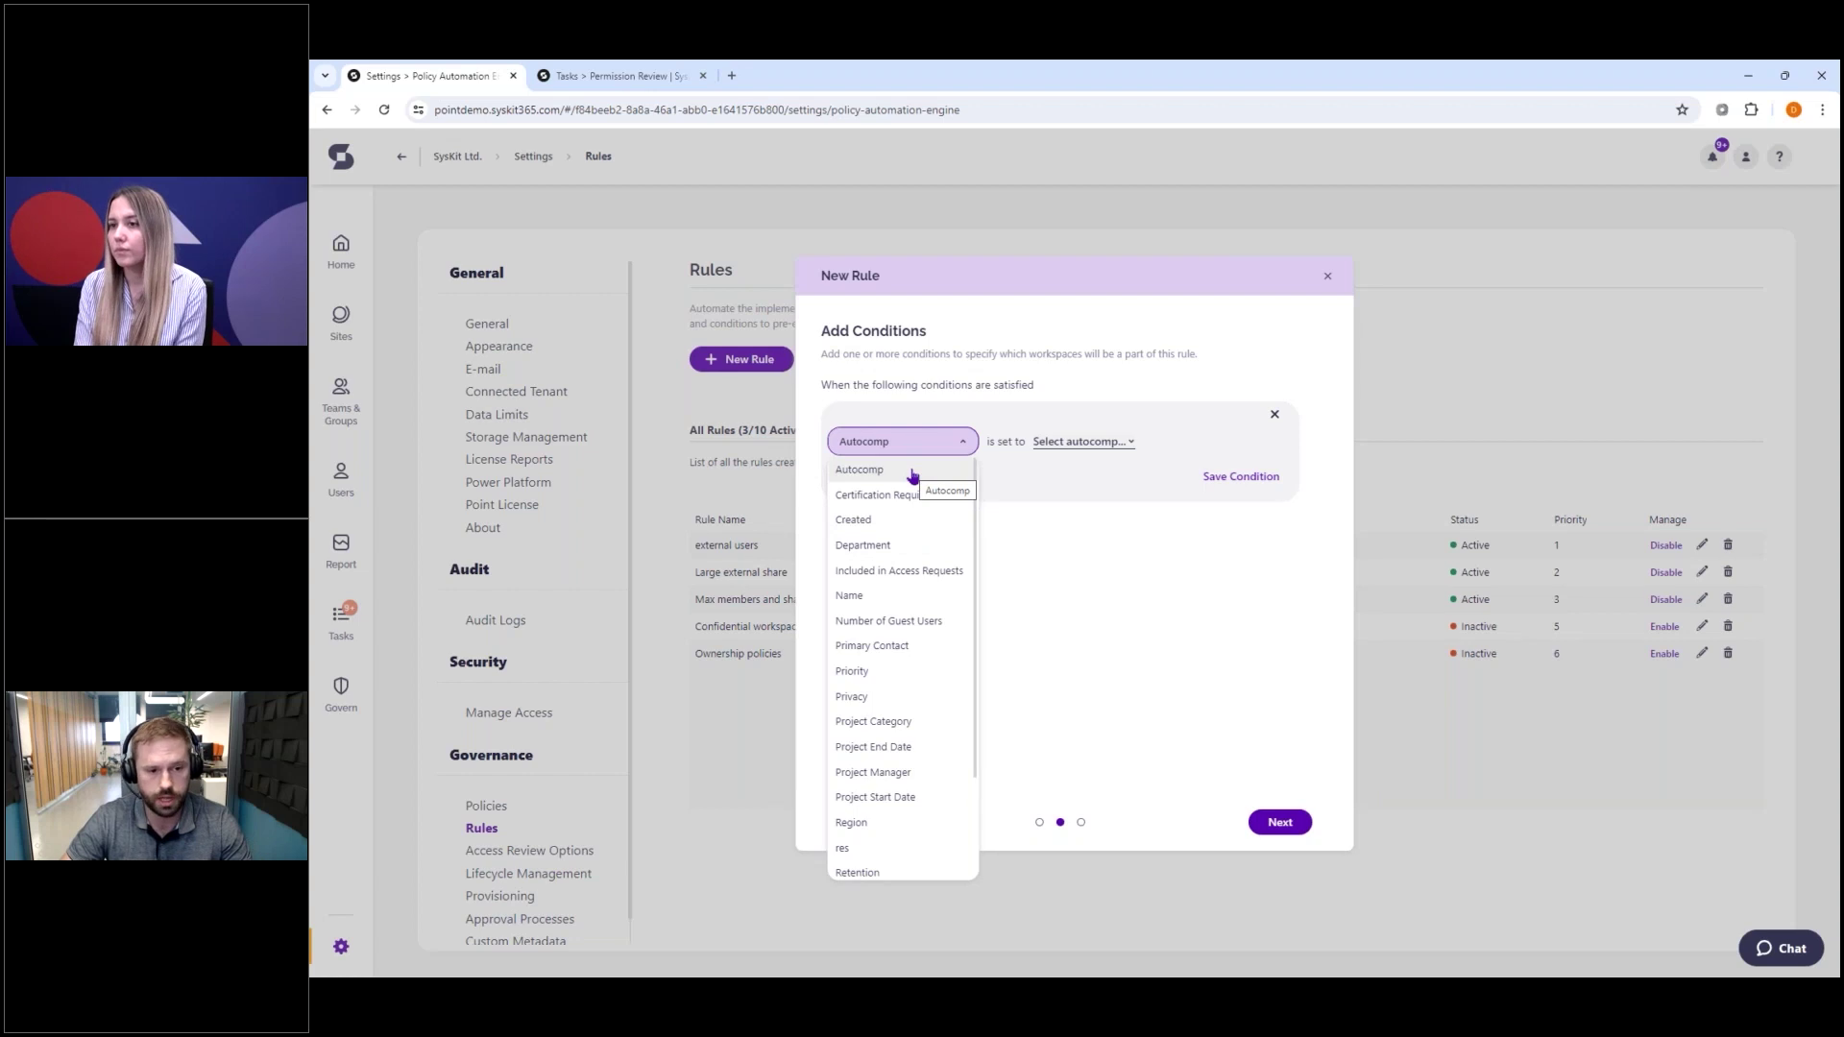
click(880, 699)
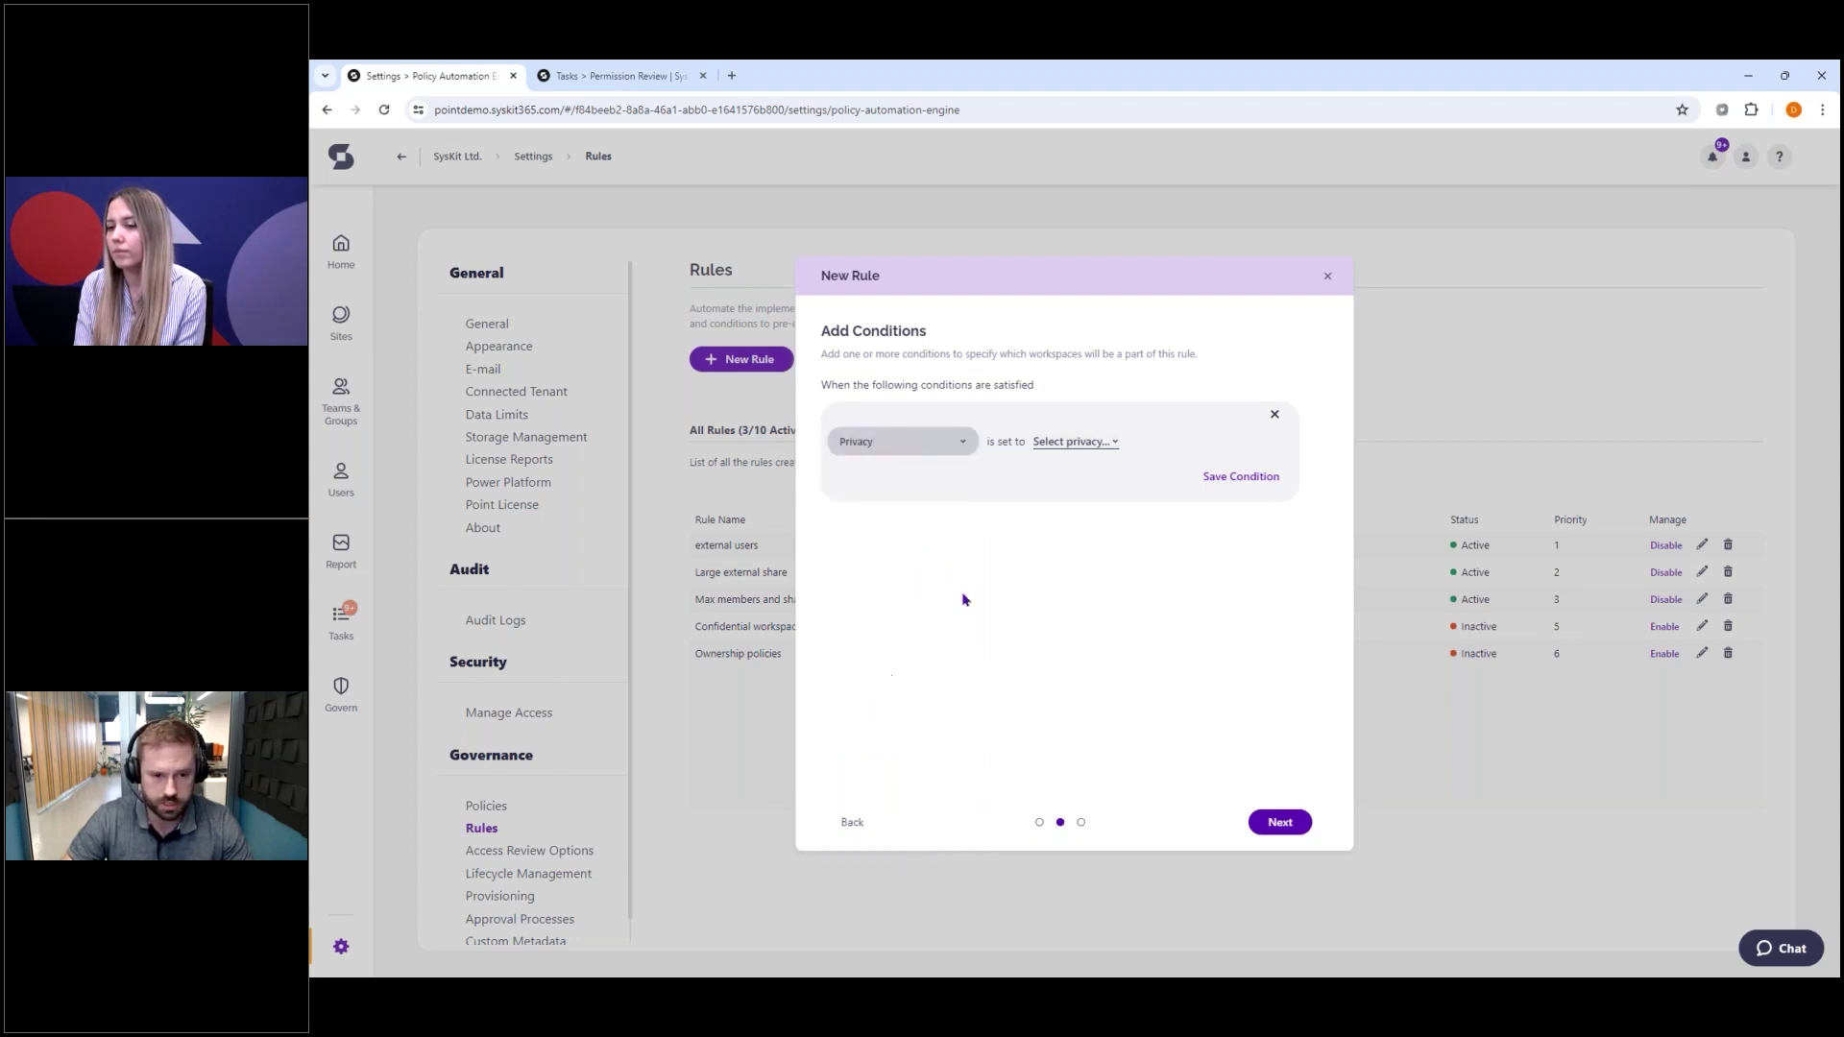
click(1076, 441)
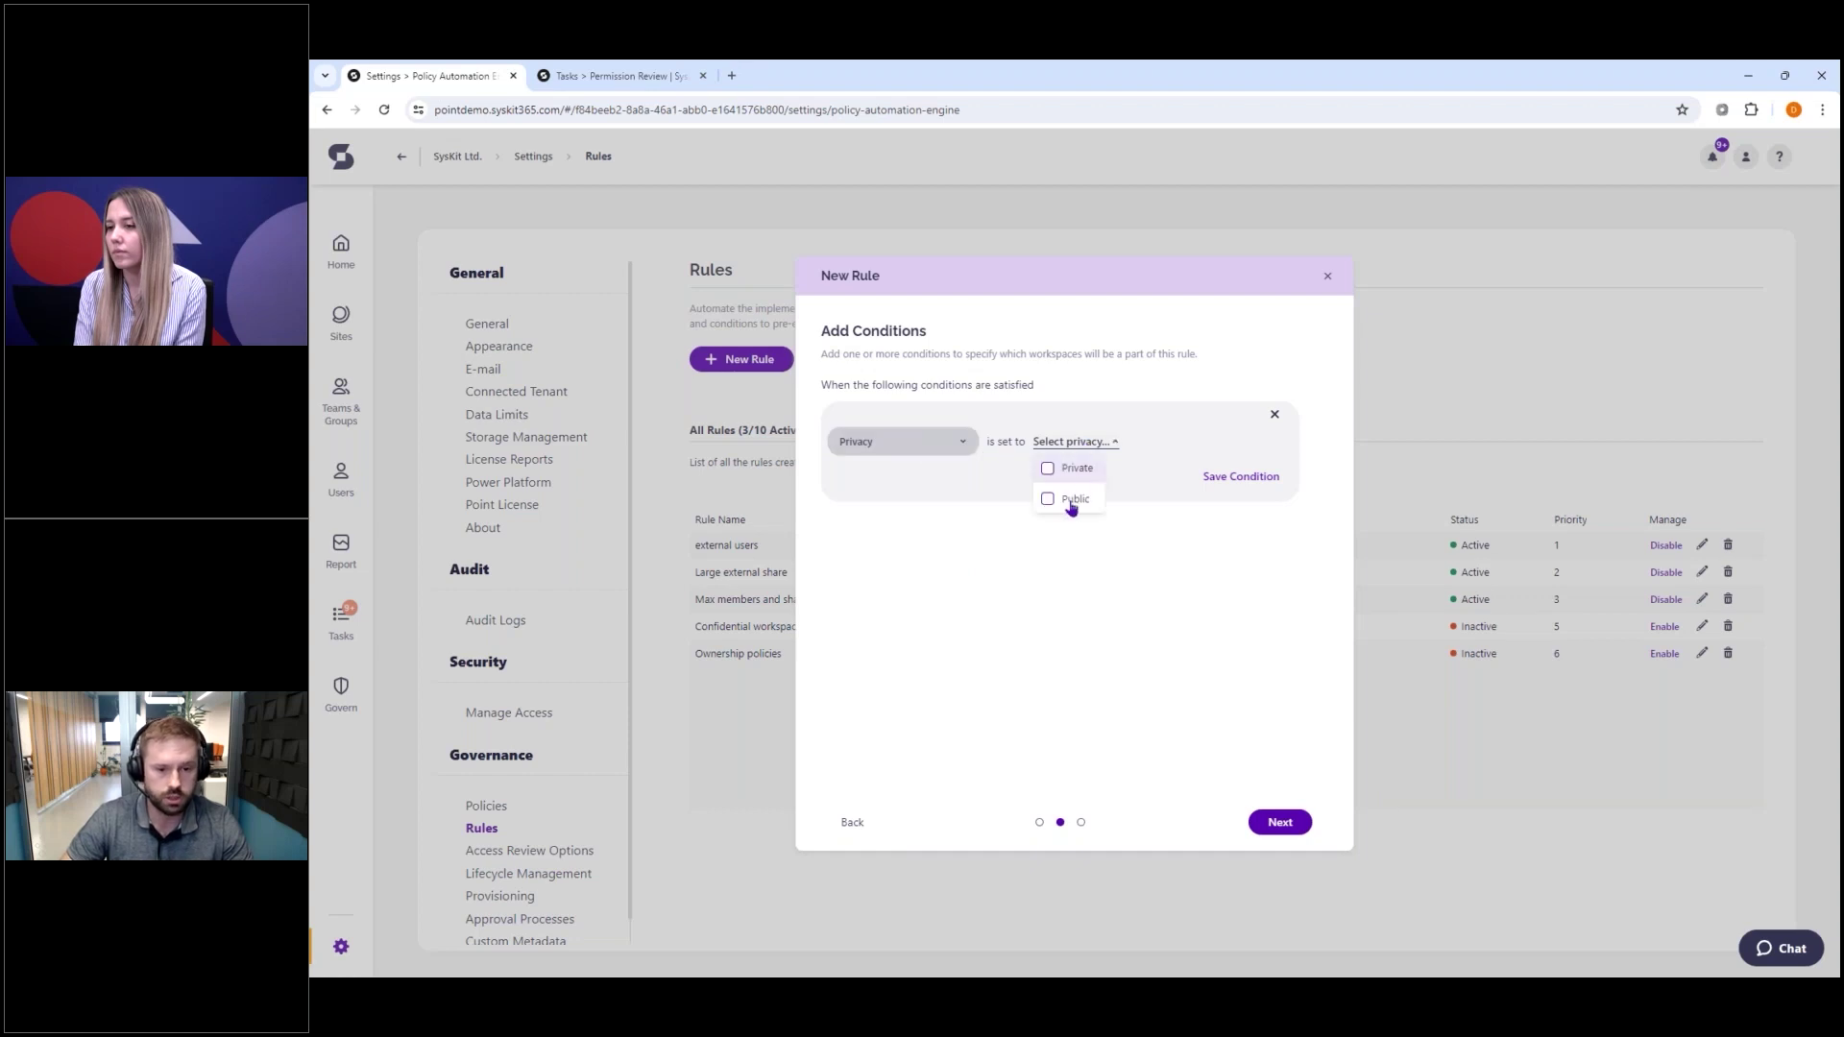
click(1048, 470)
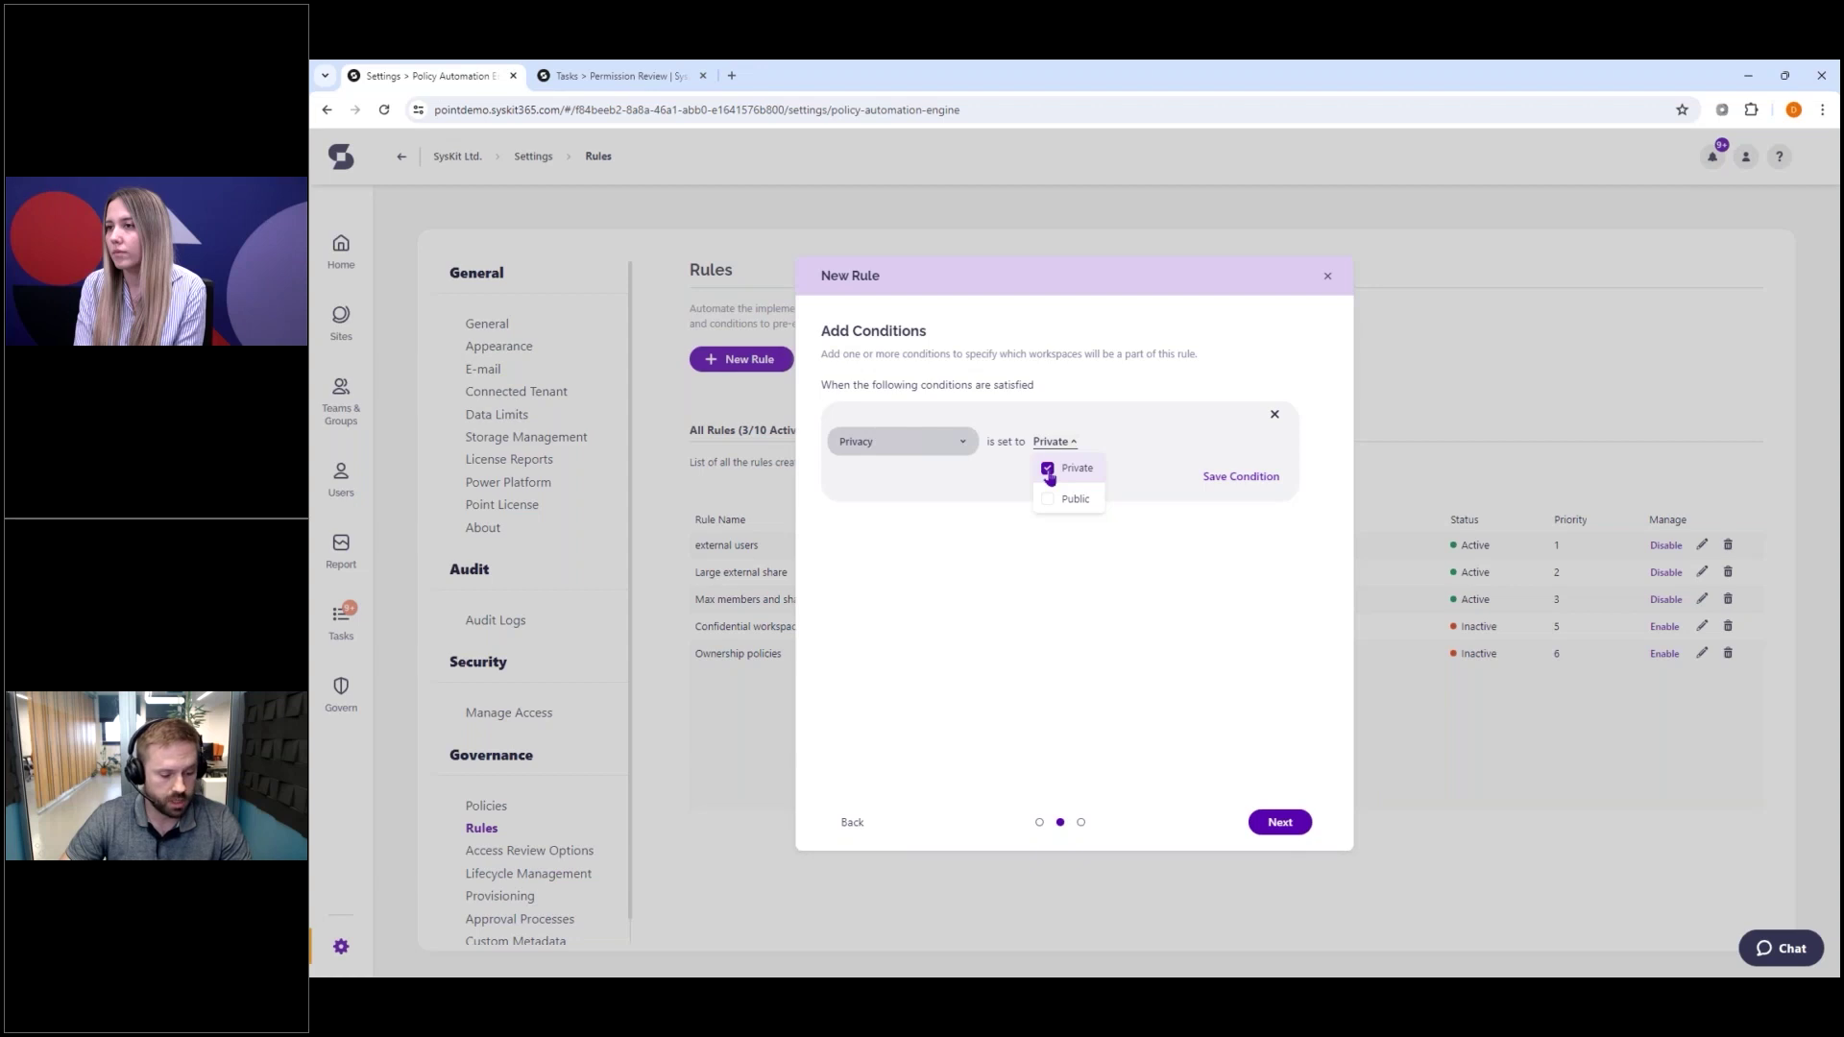
click(1104, 480)
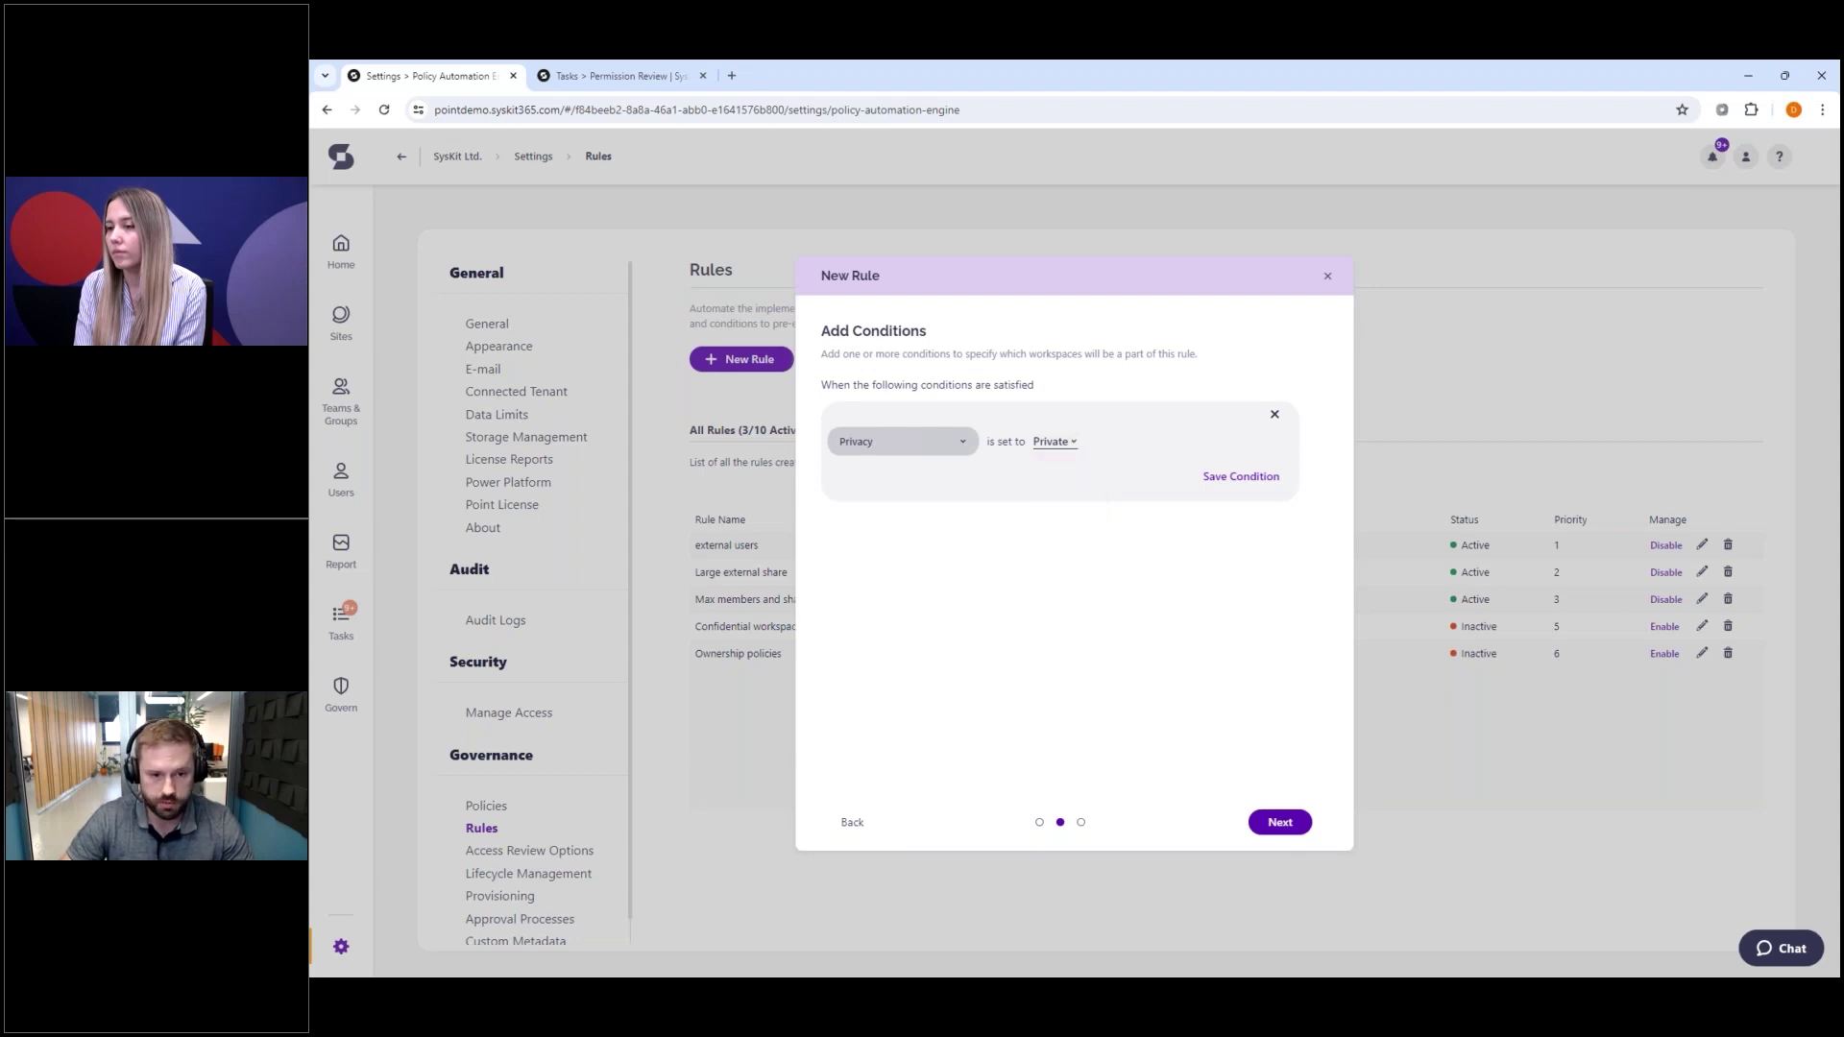
click(1241, 477)
- Add a second rule condition that Sensitivity Label is set to Confidential, and save it
click(893, 492)
click(912, 513)
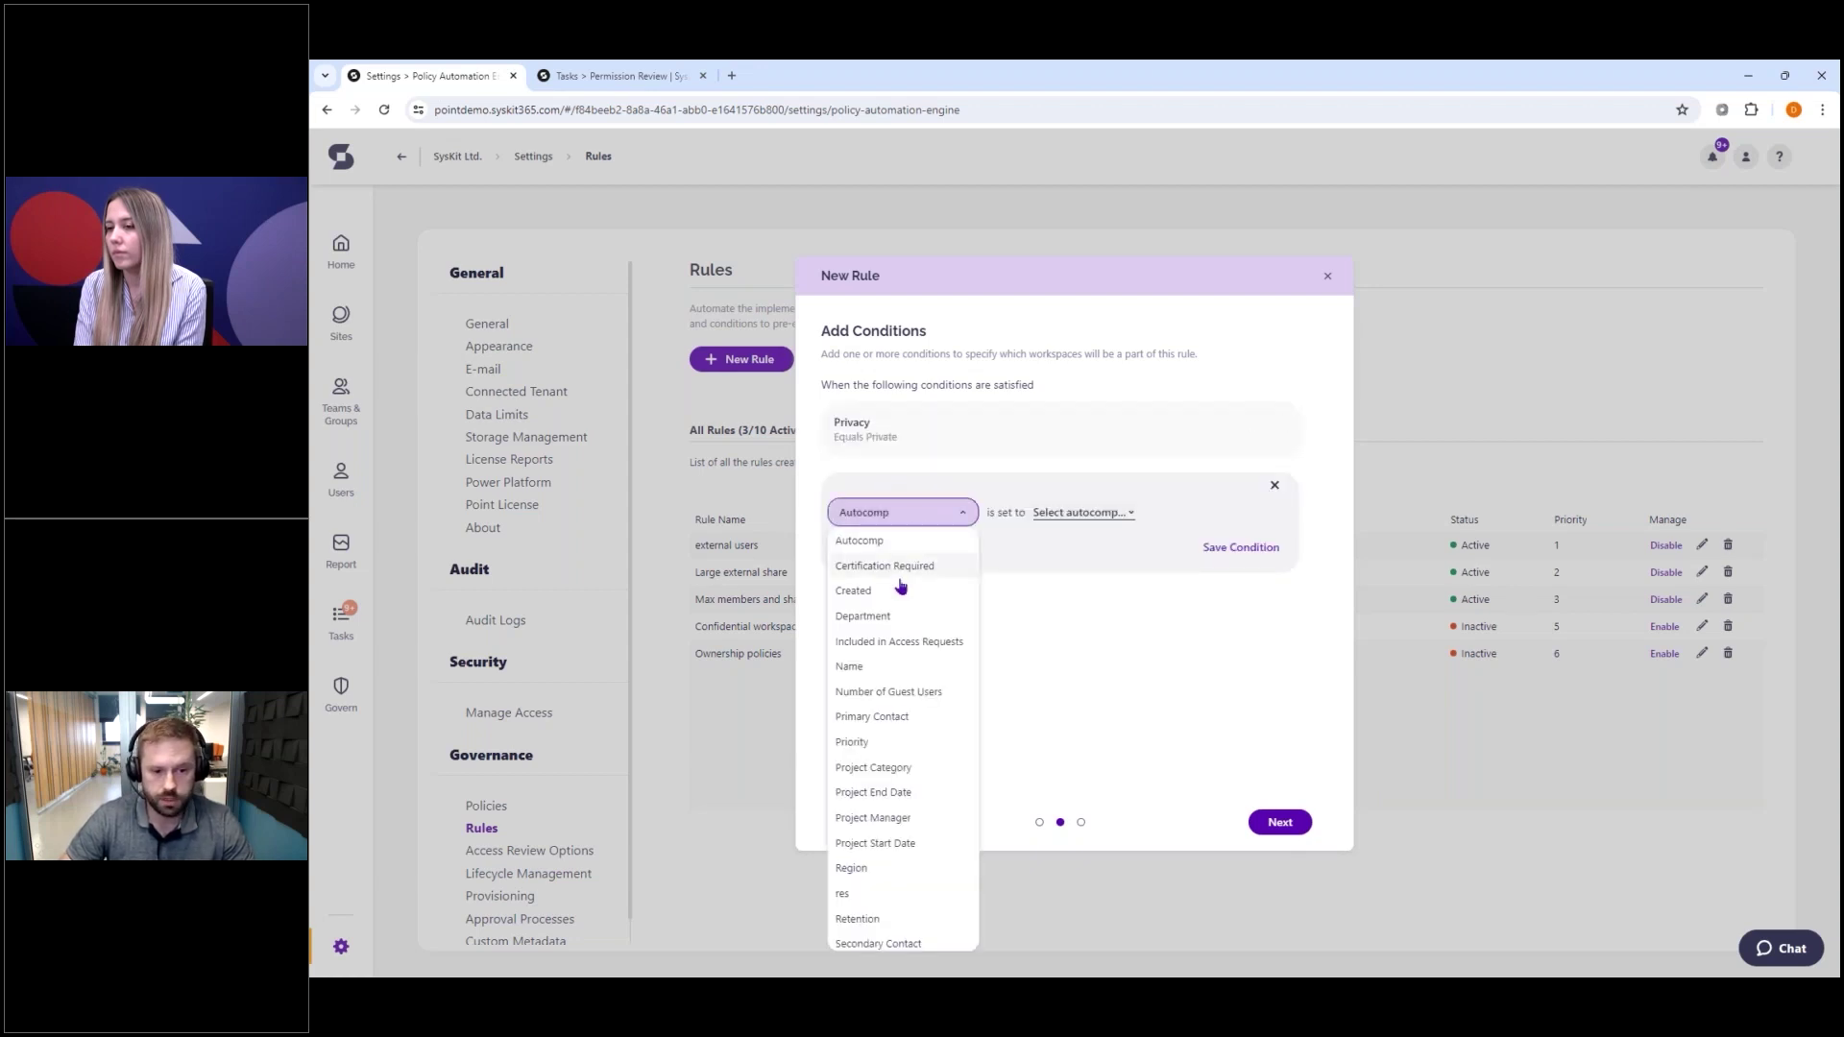
scroll(879, 908, down, 1)
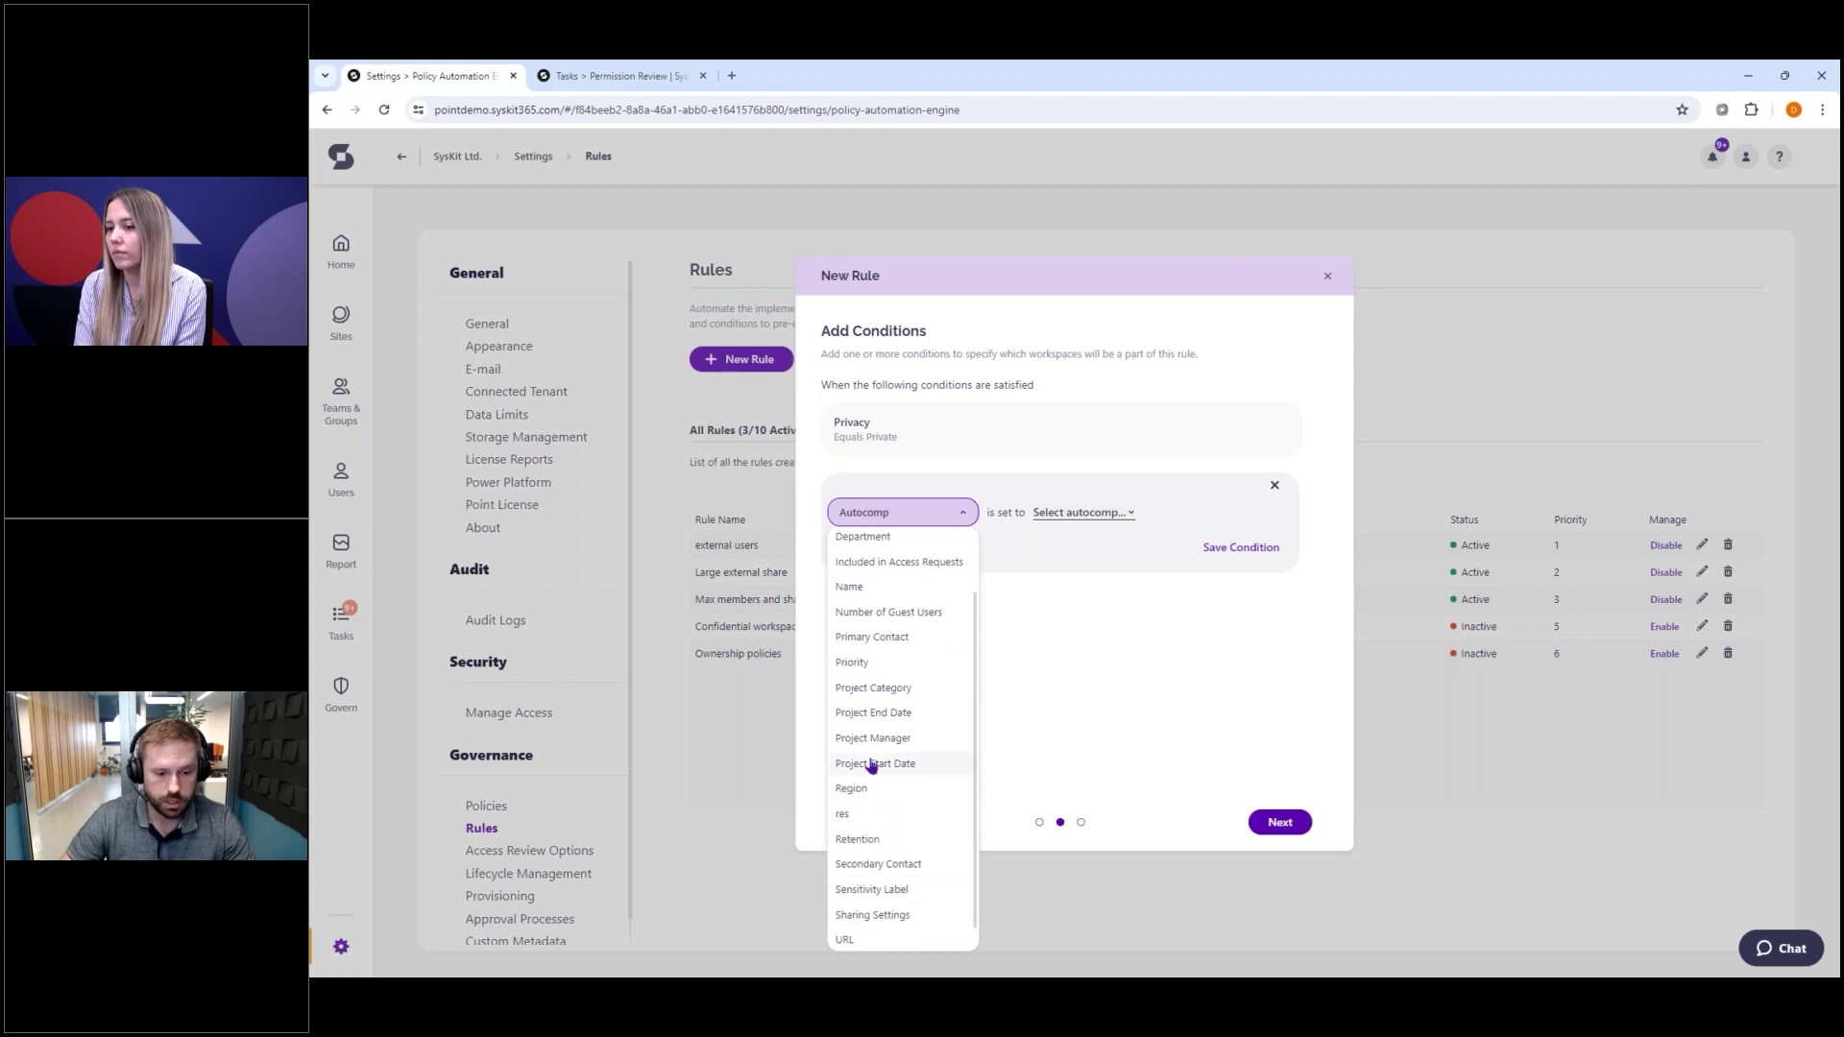
click(872, 890)
click(1040, 523)
click(1075, 543)
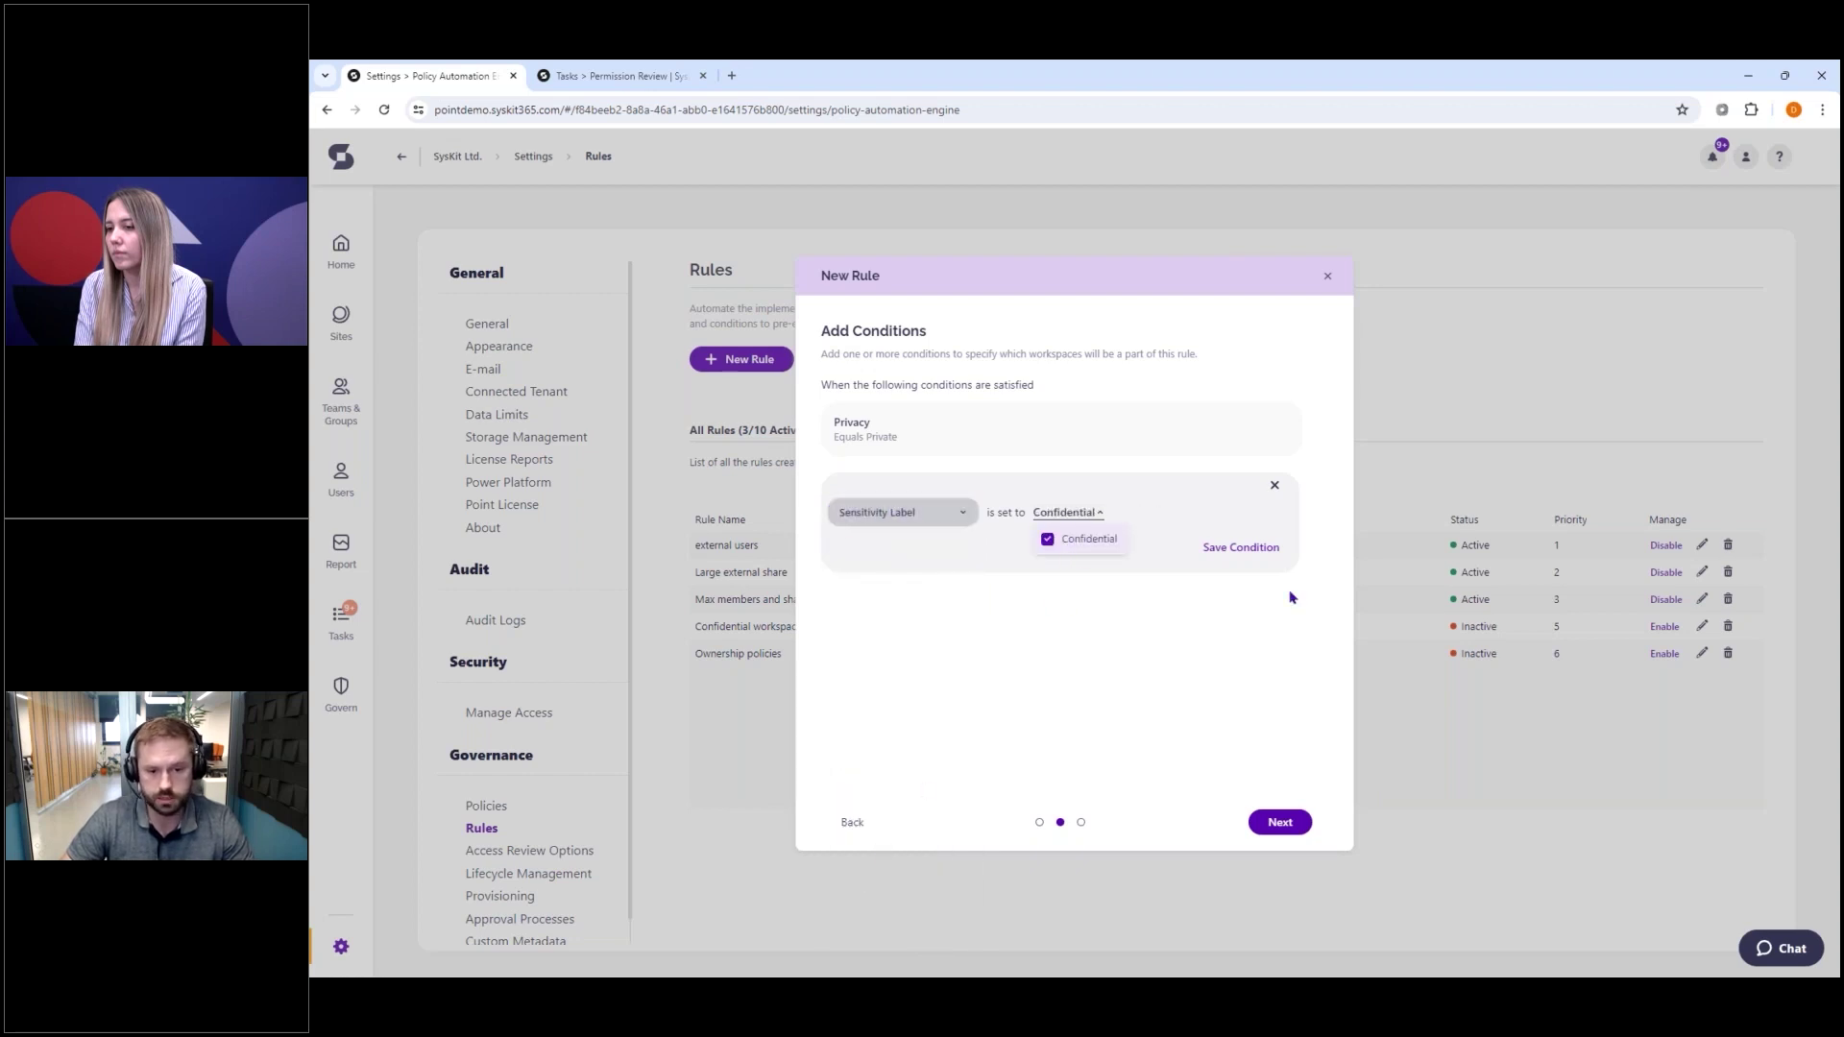
click(1243, 548)
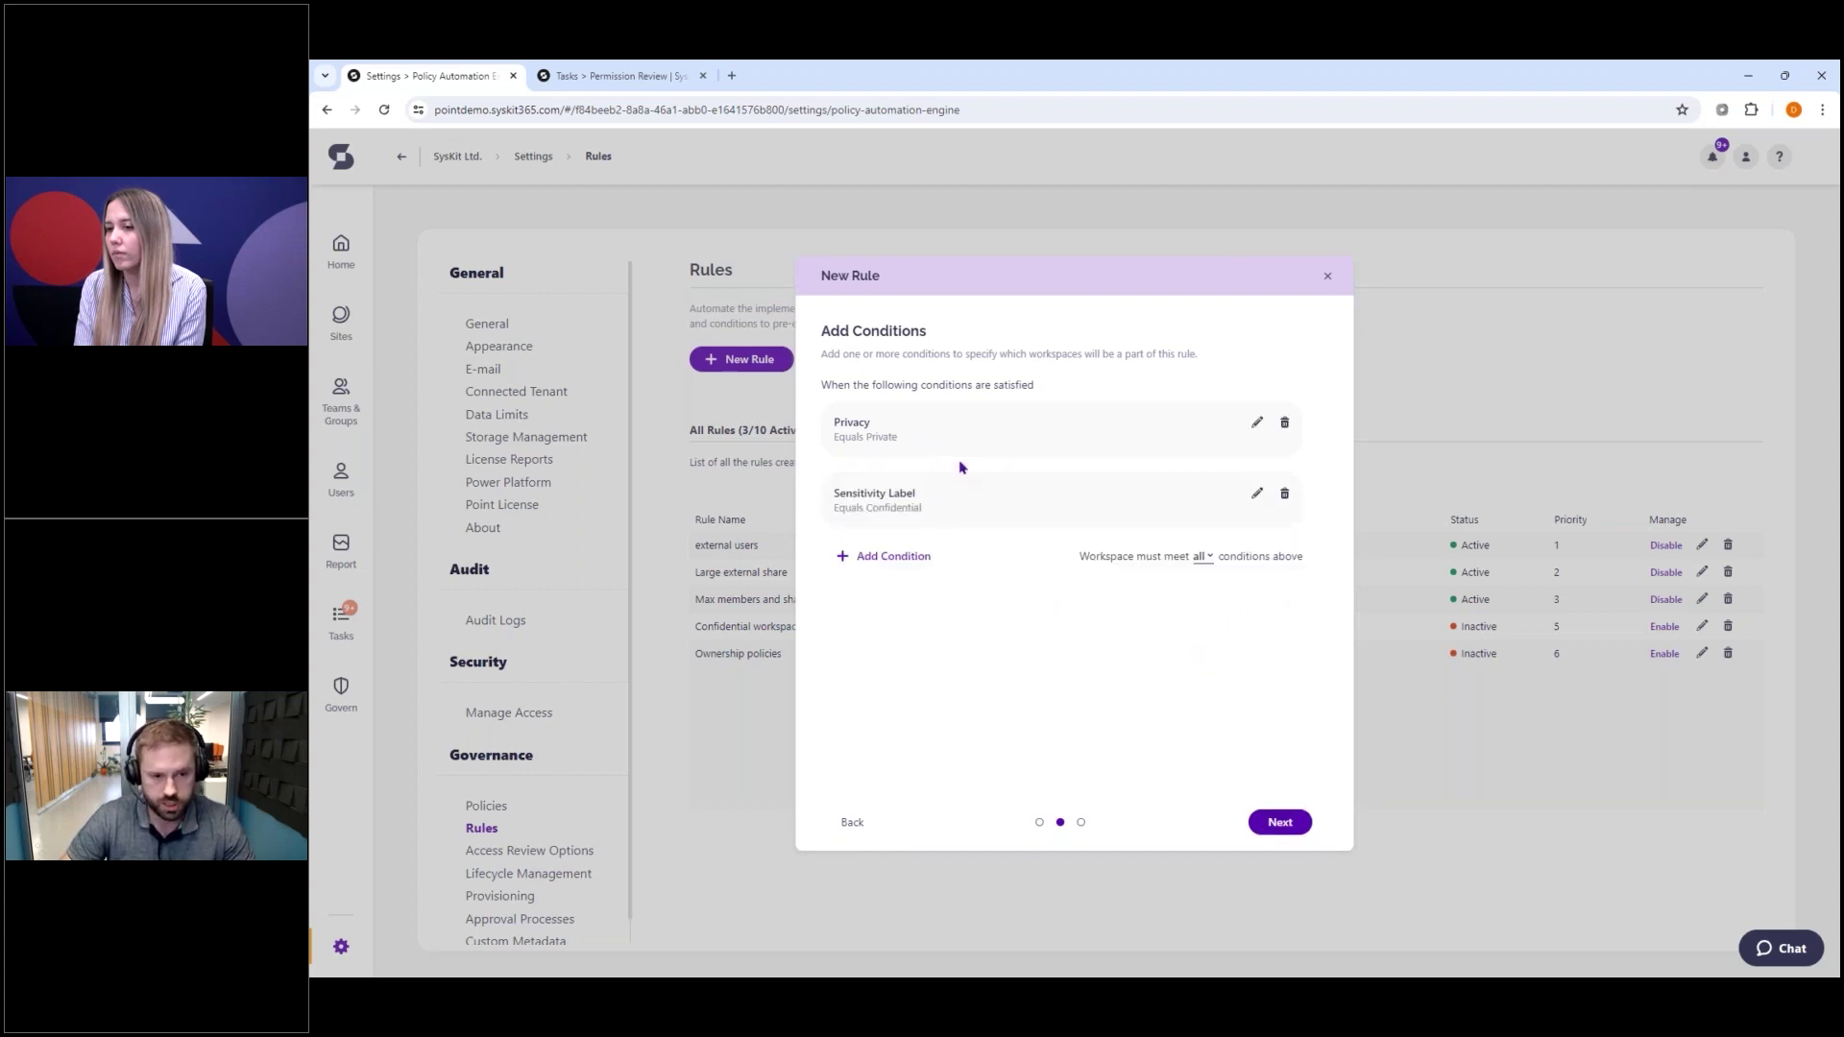
- Add the Access Review policy "All users and shared files" to the rule, and close the new rule without finishing it
click(1281, 823)
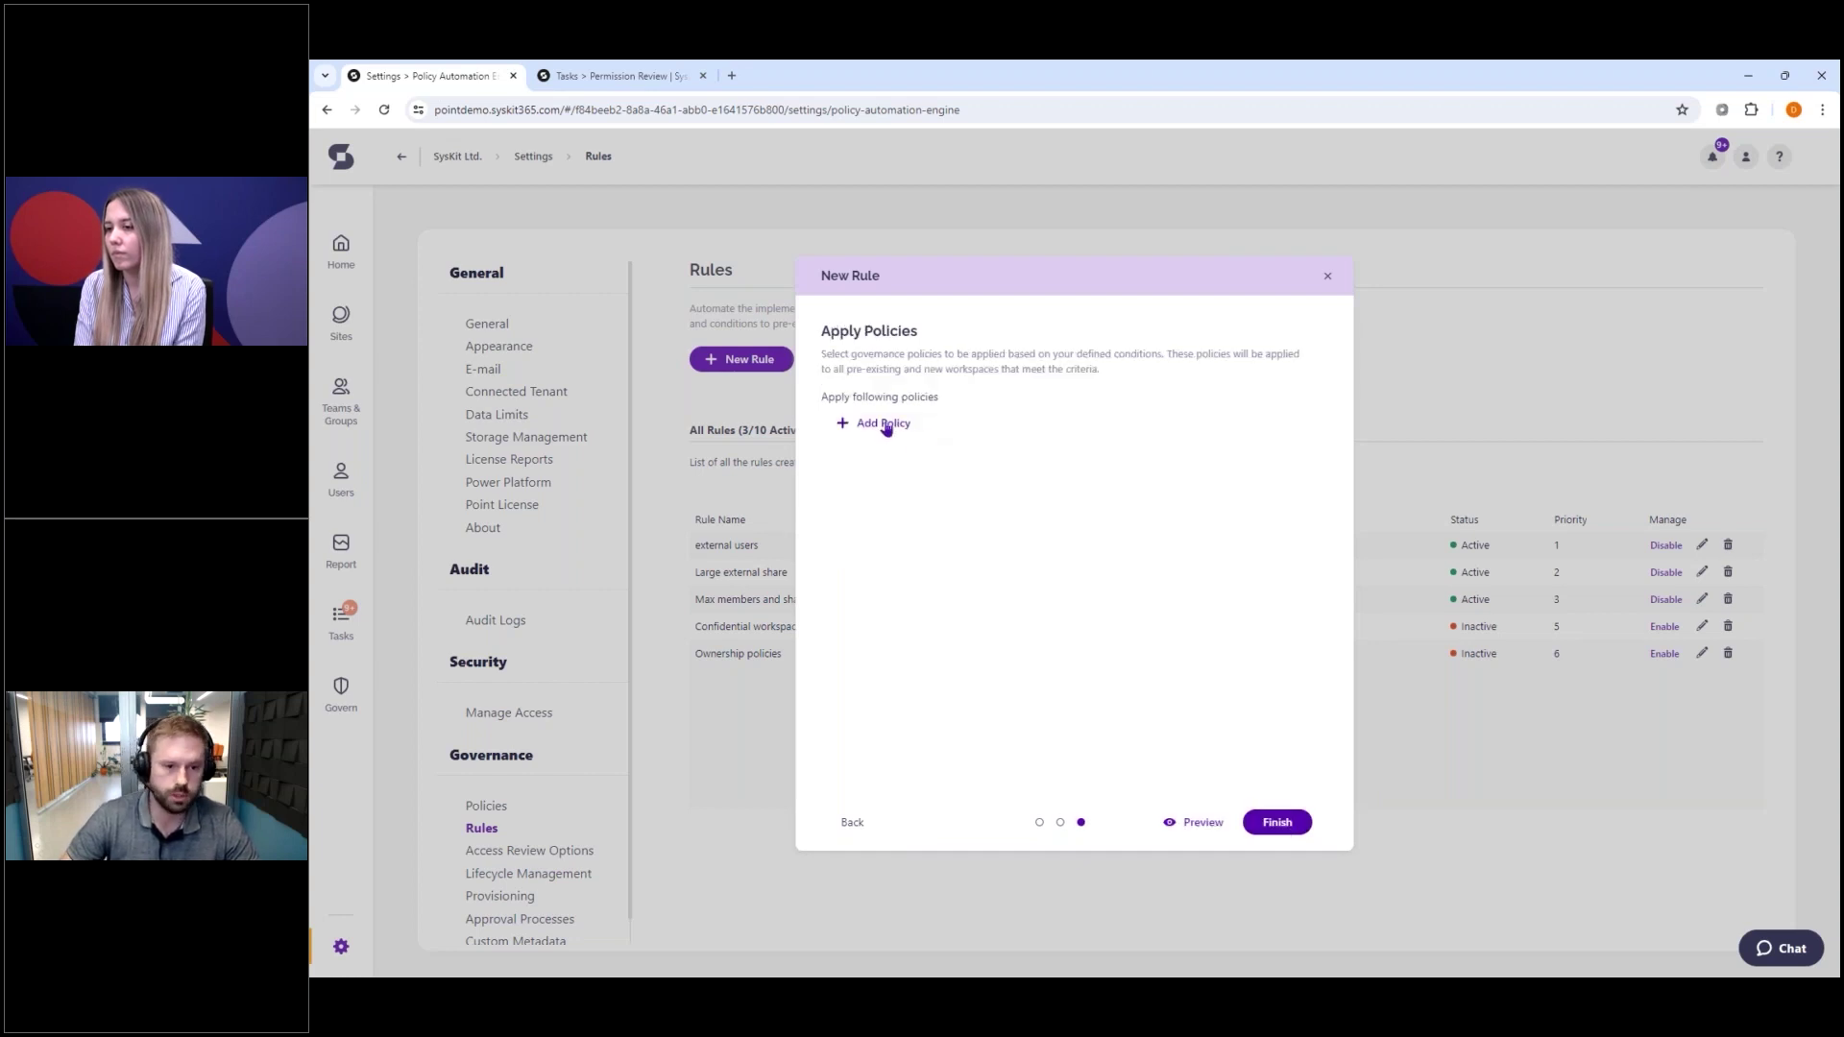
click(886, 424)
click(1123, 450)
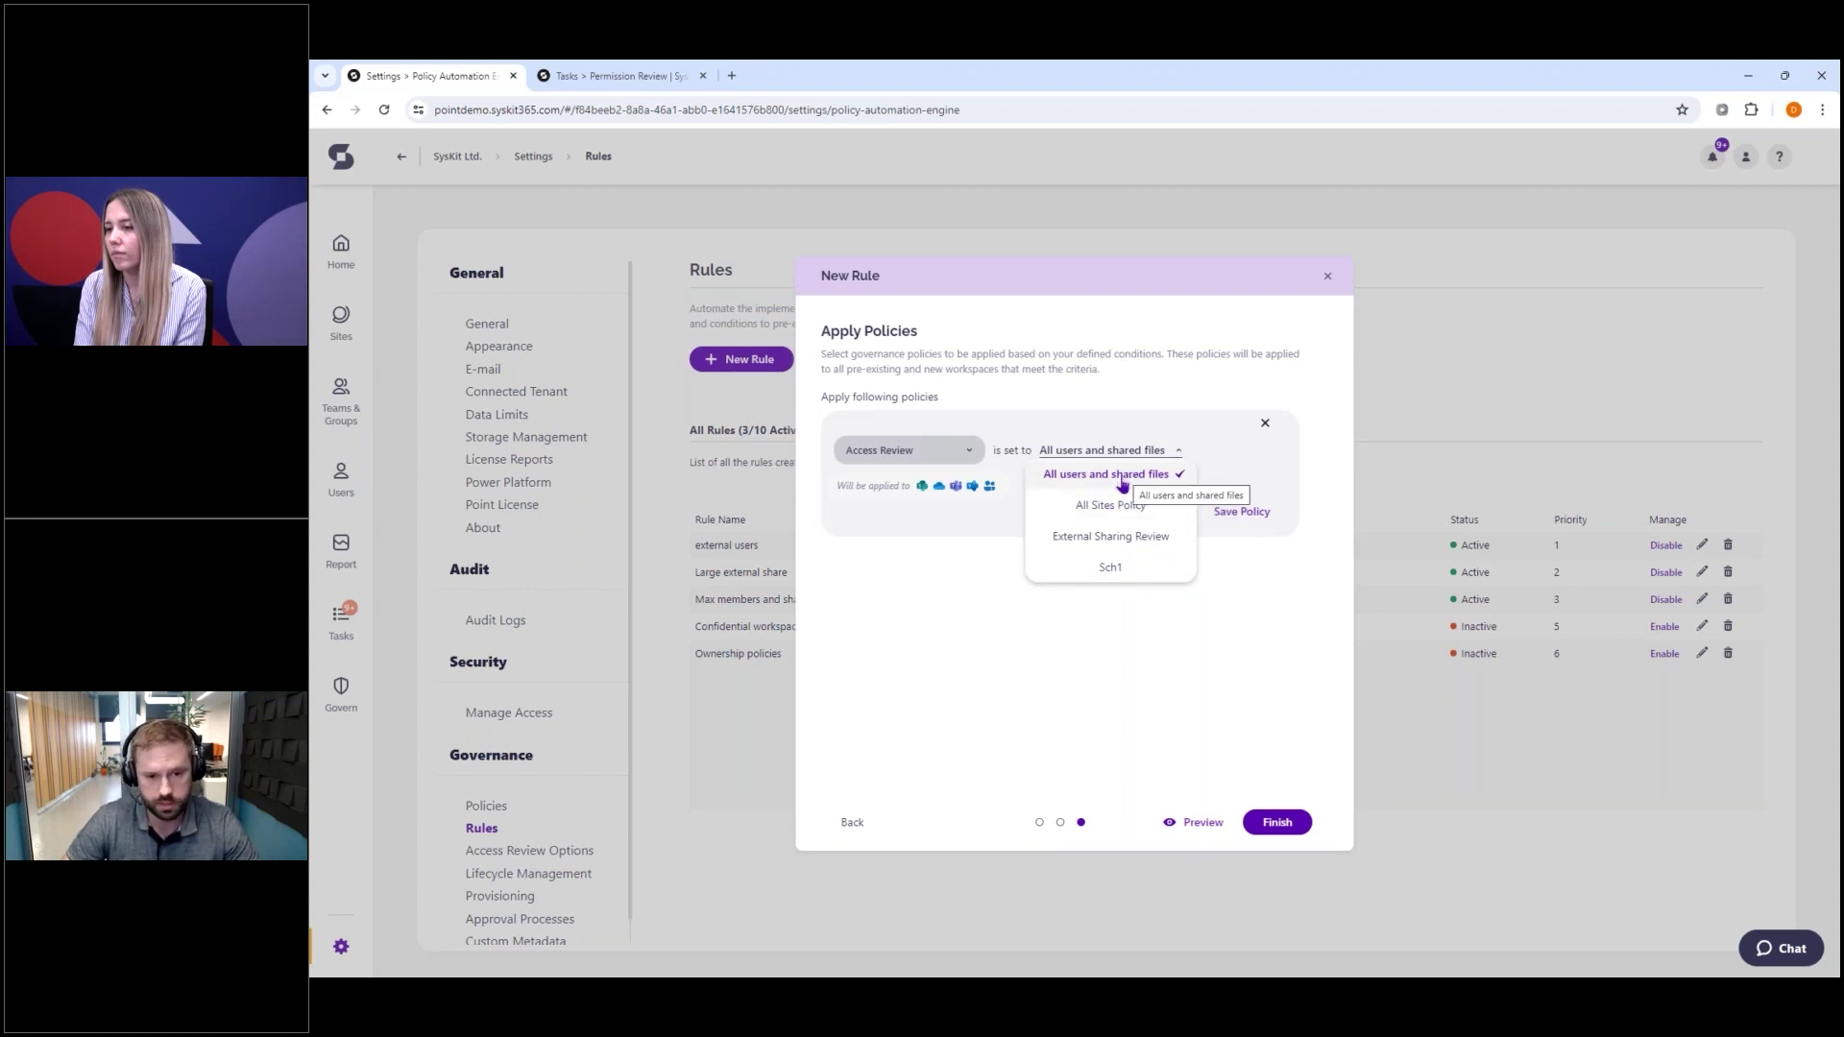
click(1262, 521)
click(1262, 520)
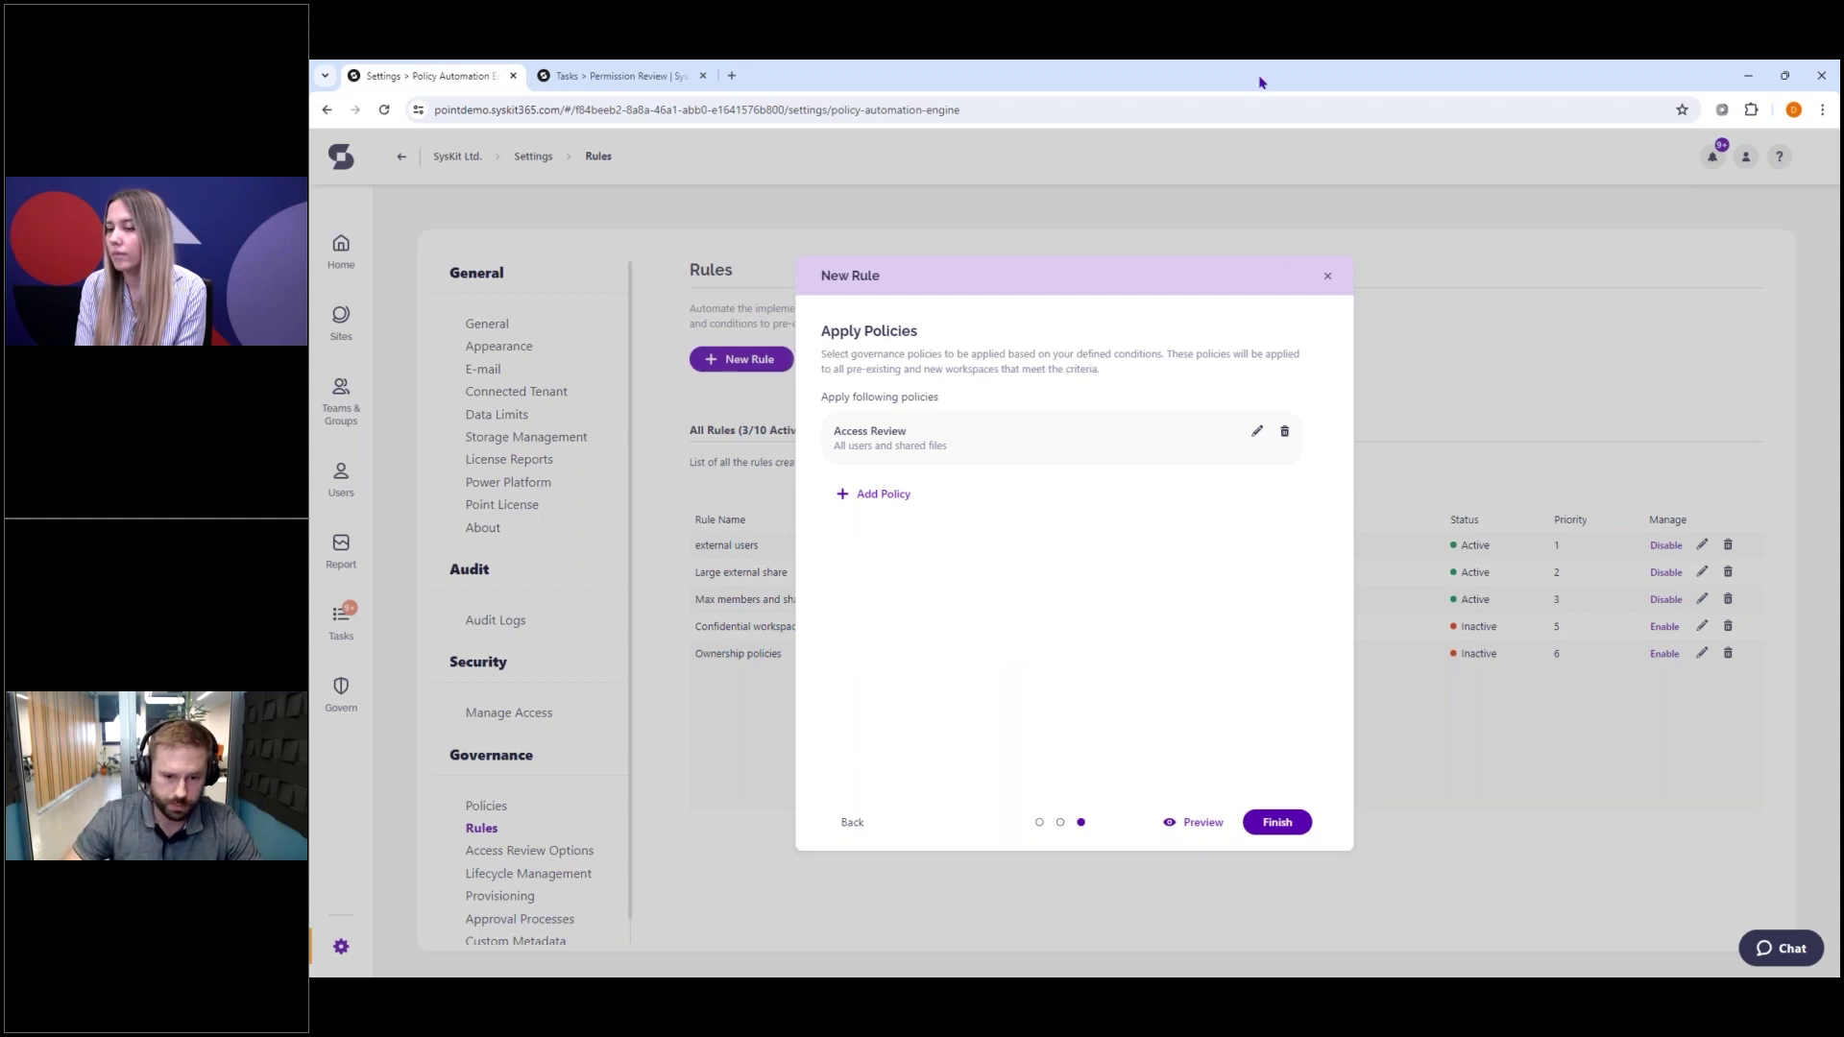
click(1328, 270)
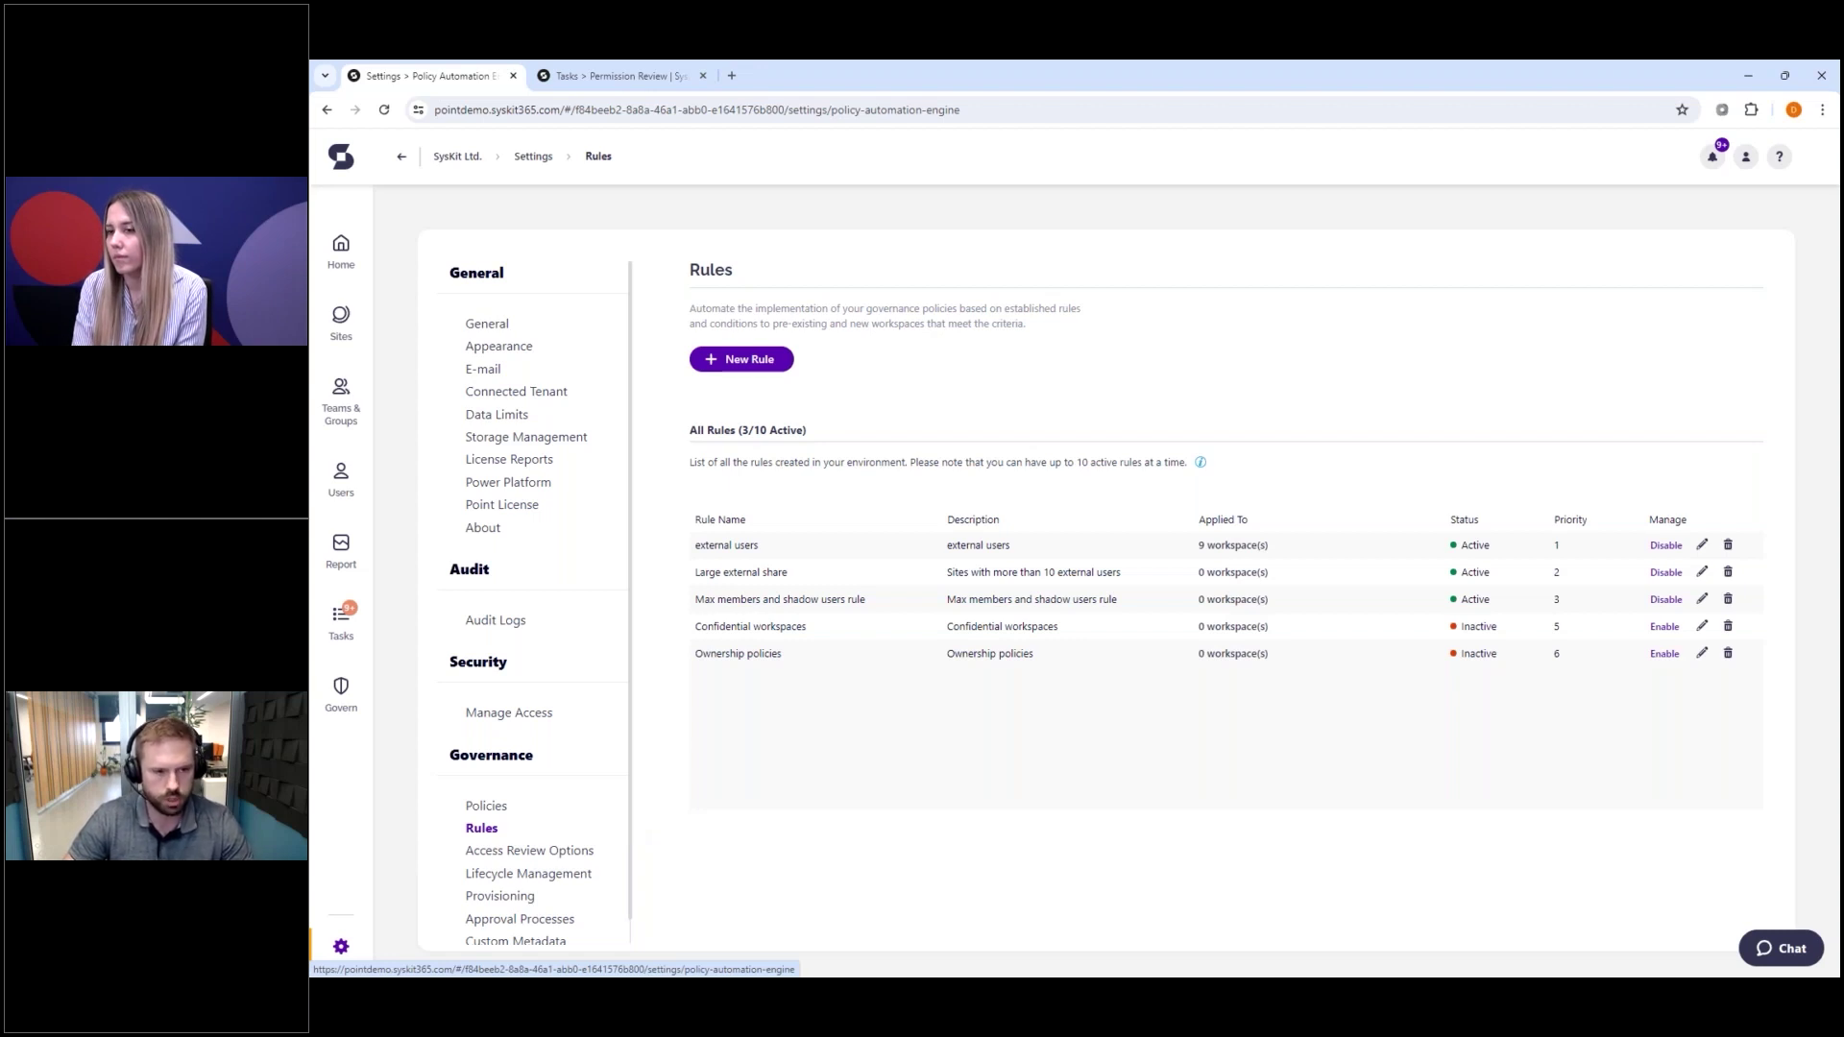
- Open the QA Team workspace from the Access Review task and start its review
click(619, 76)
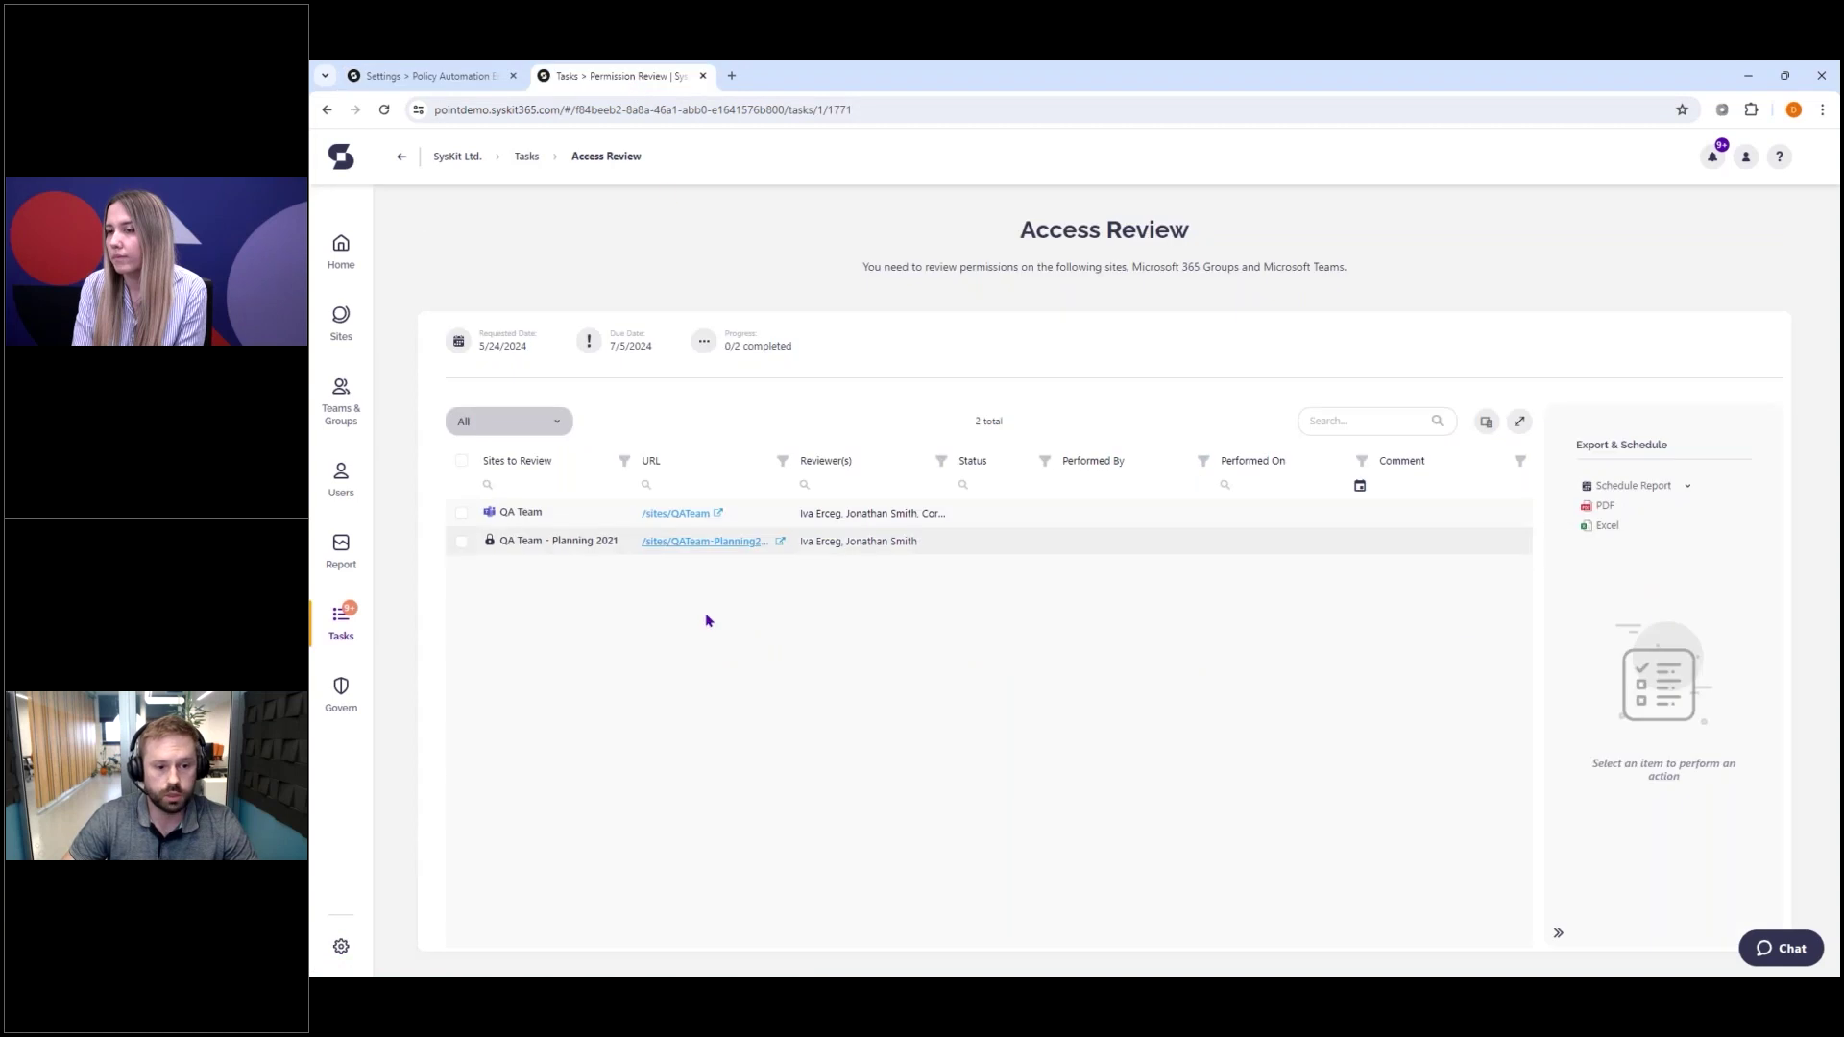
click(523, 514)
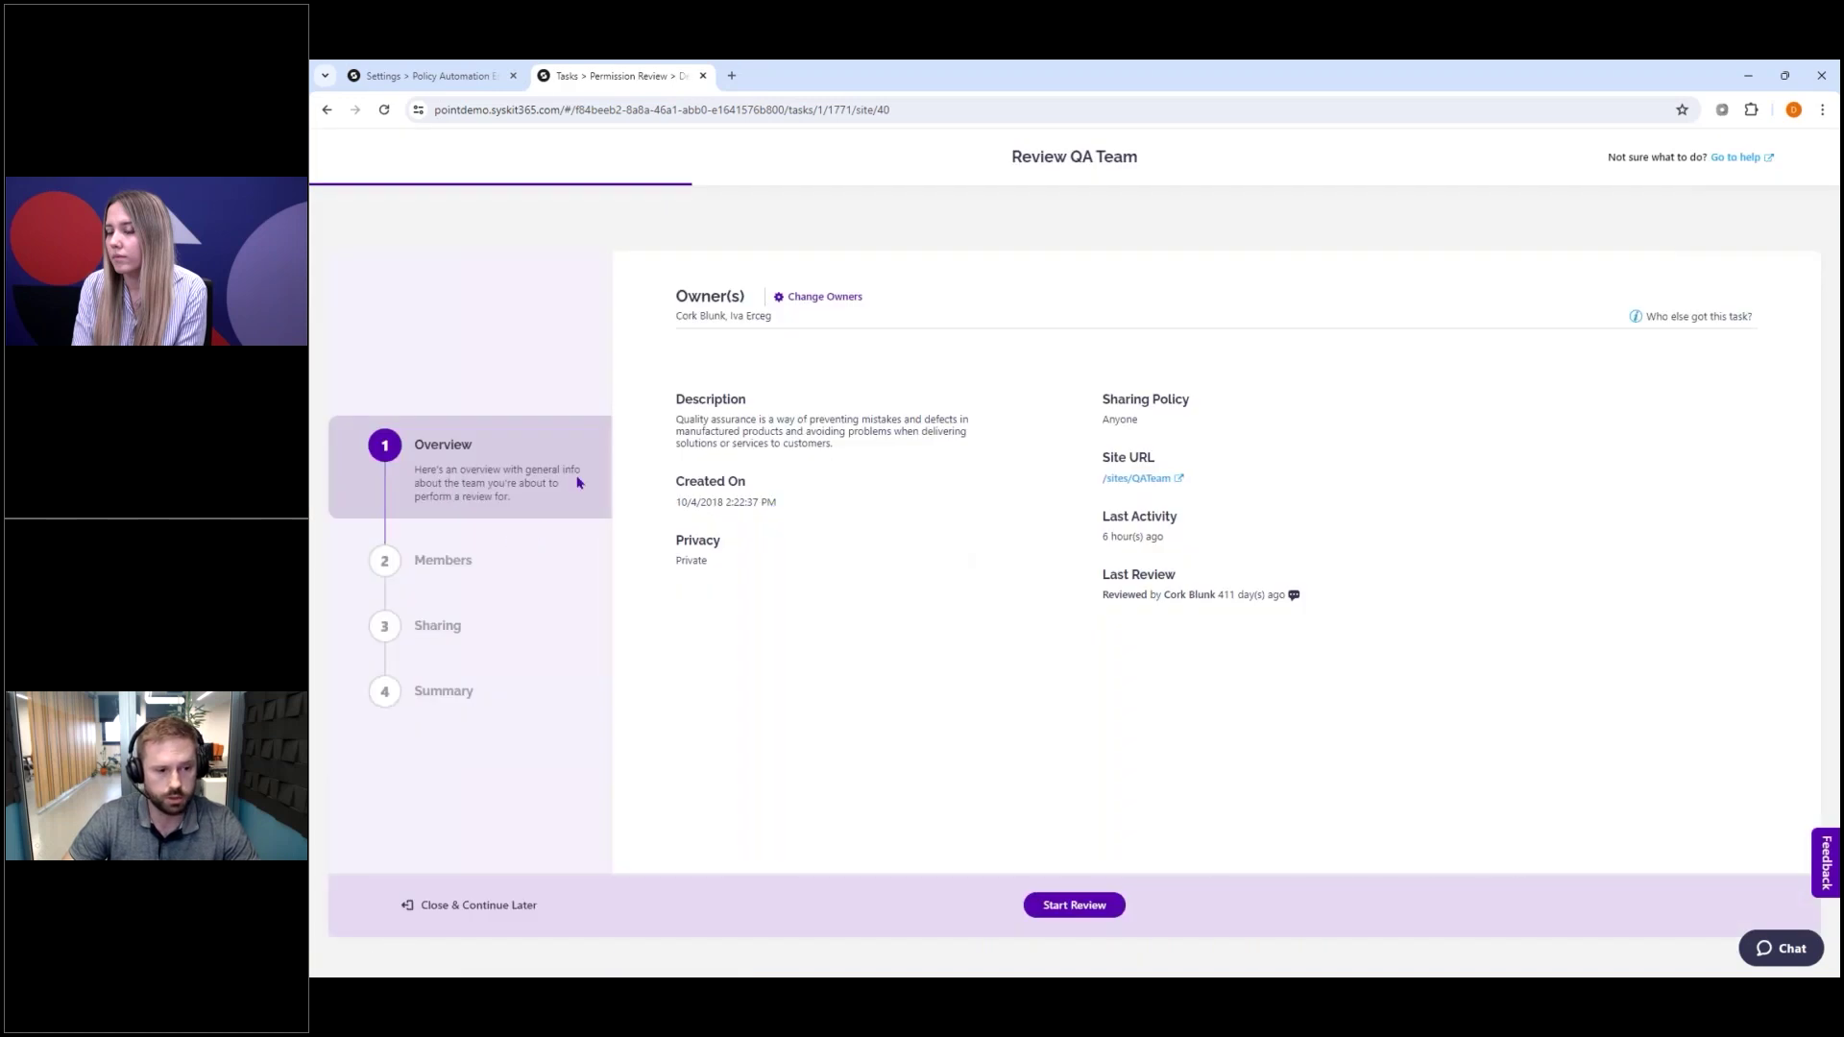
click(1042, 903)
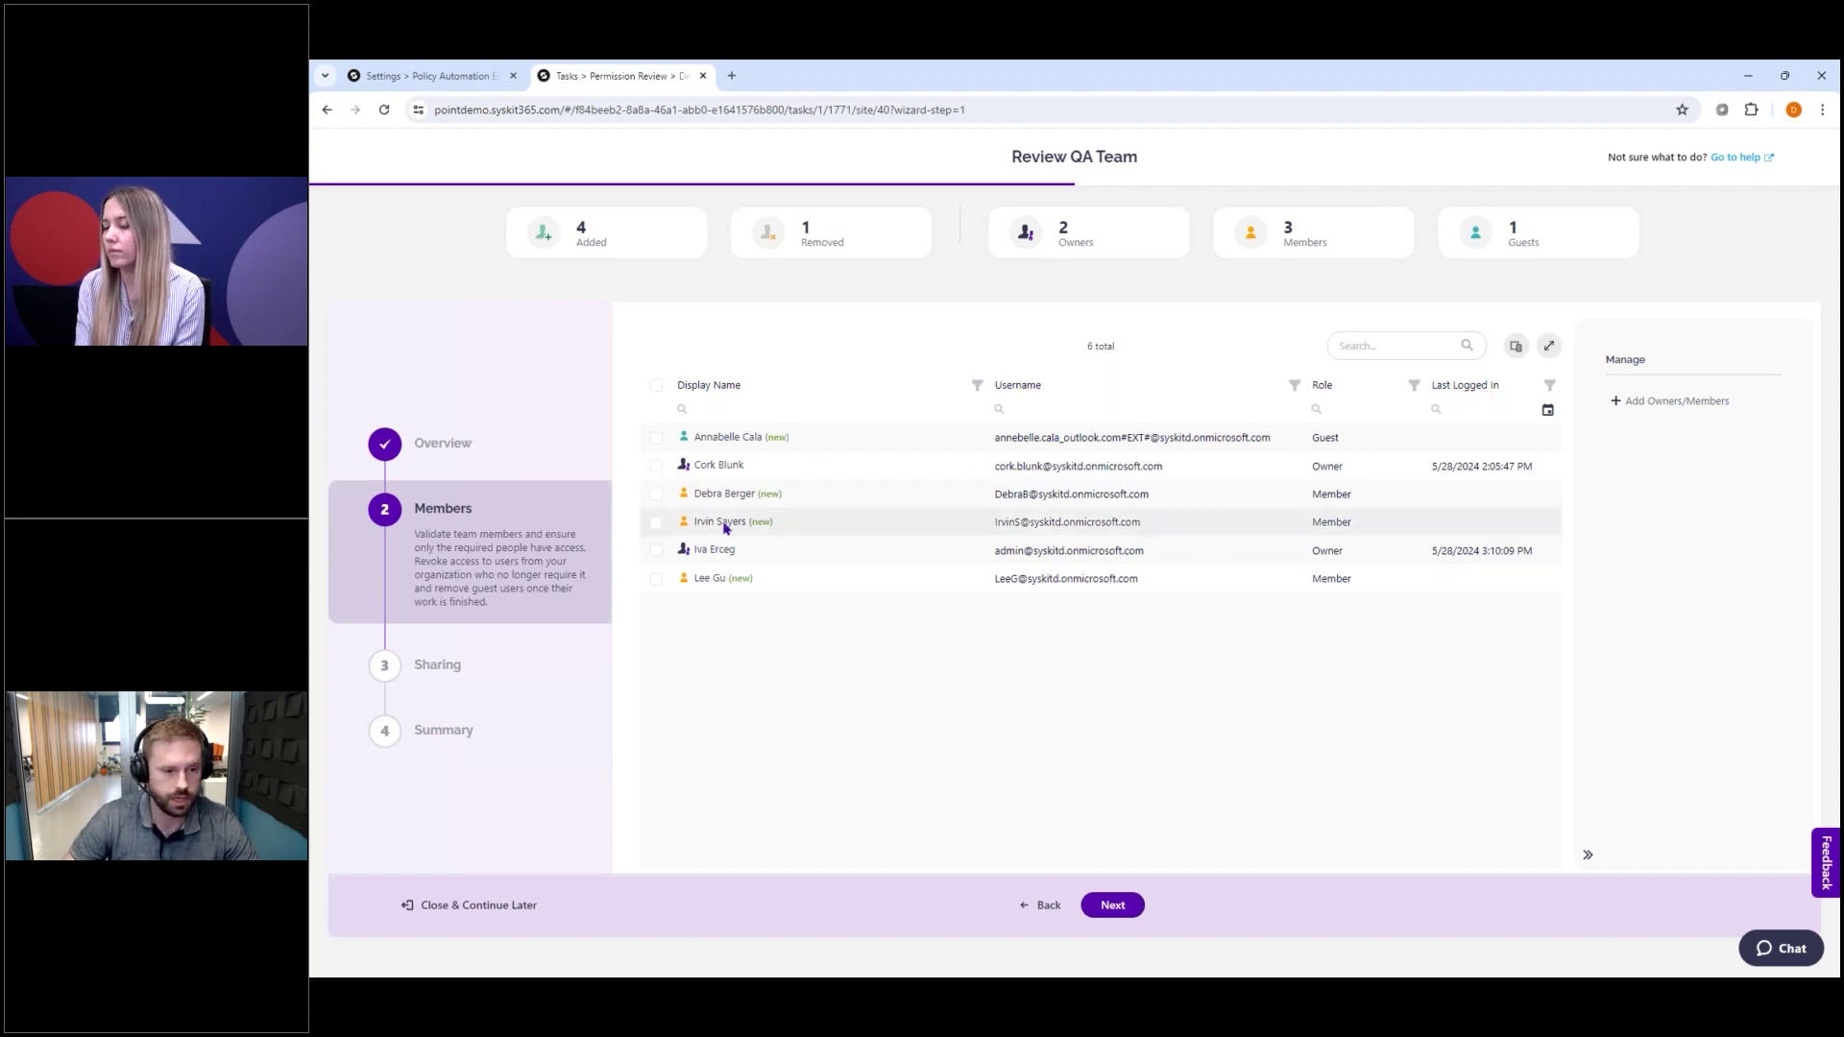
- Select two newly added team members in the Members stage of the QA Team review, and continue to the Sharing stage
click(657, 524)
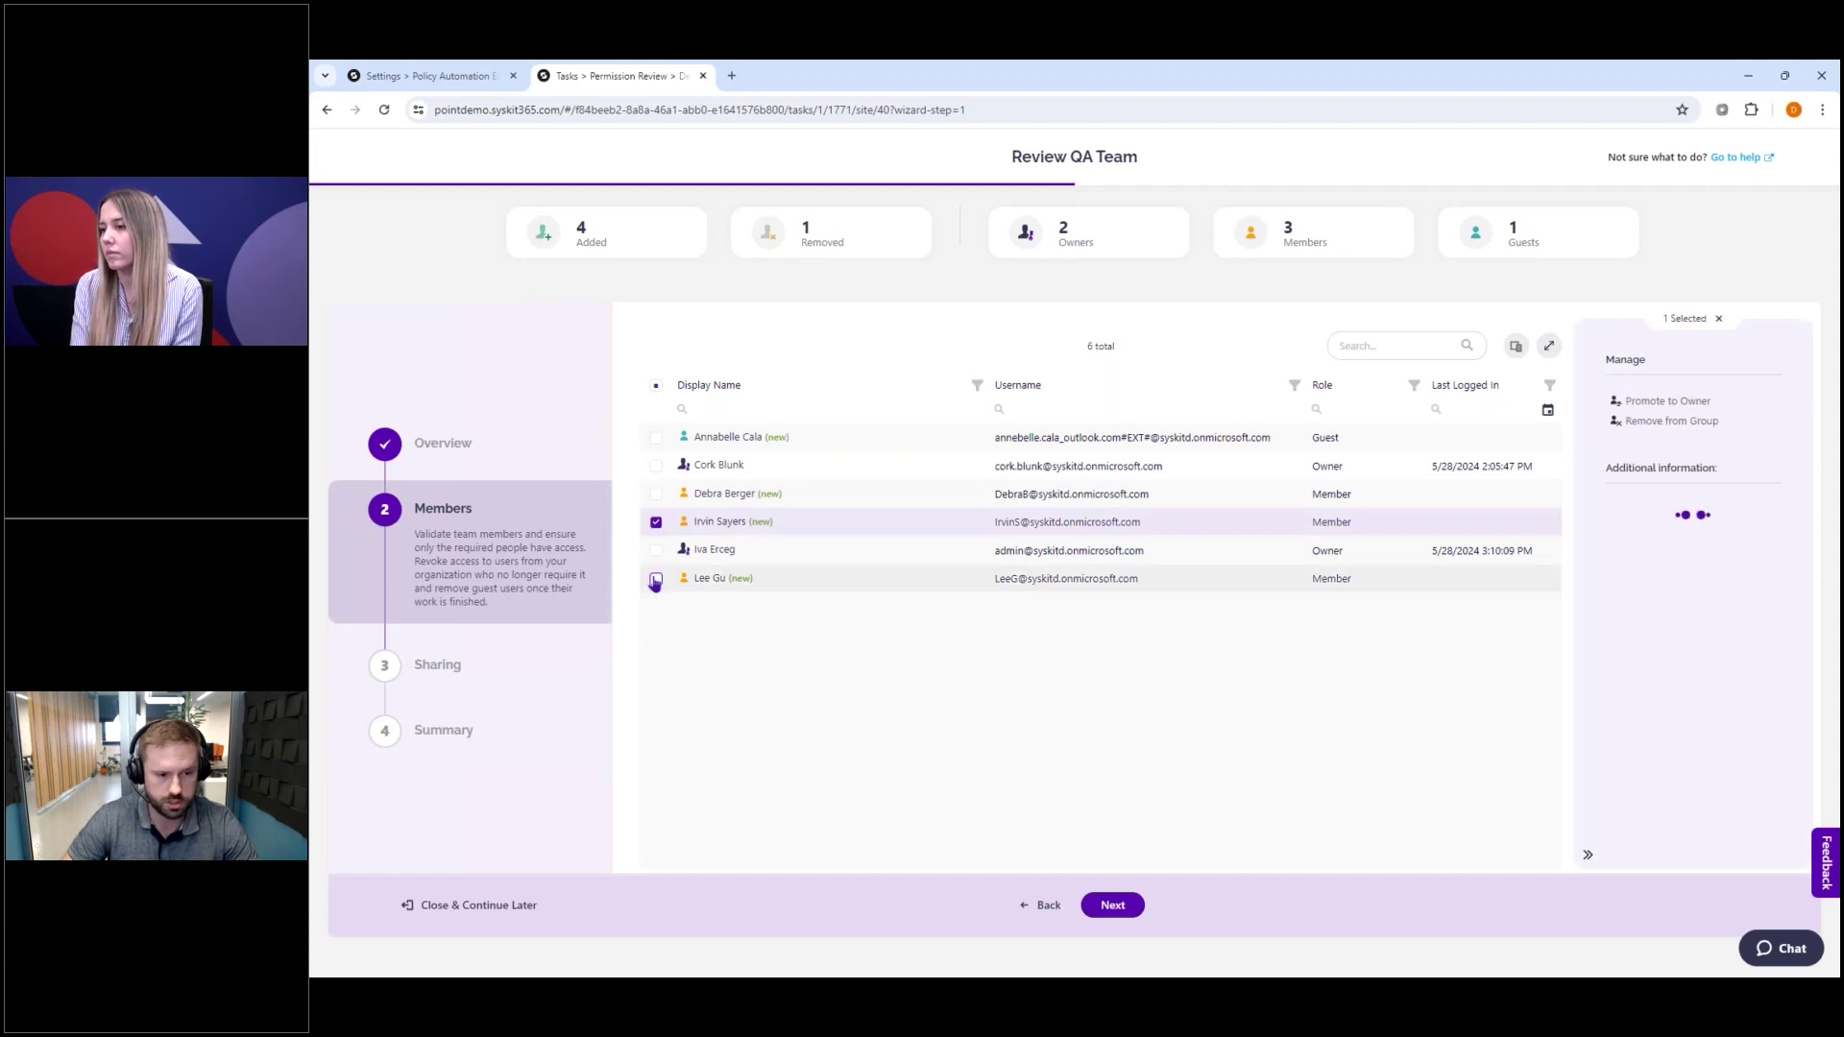
click(657, 579)
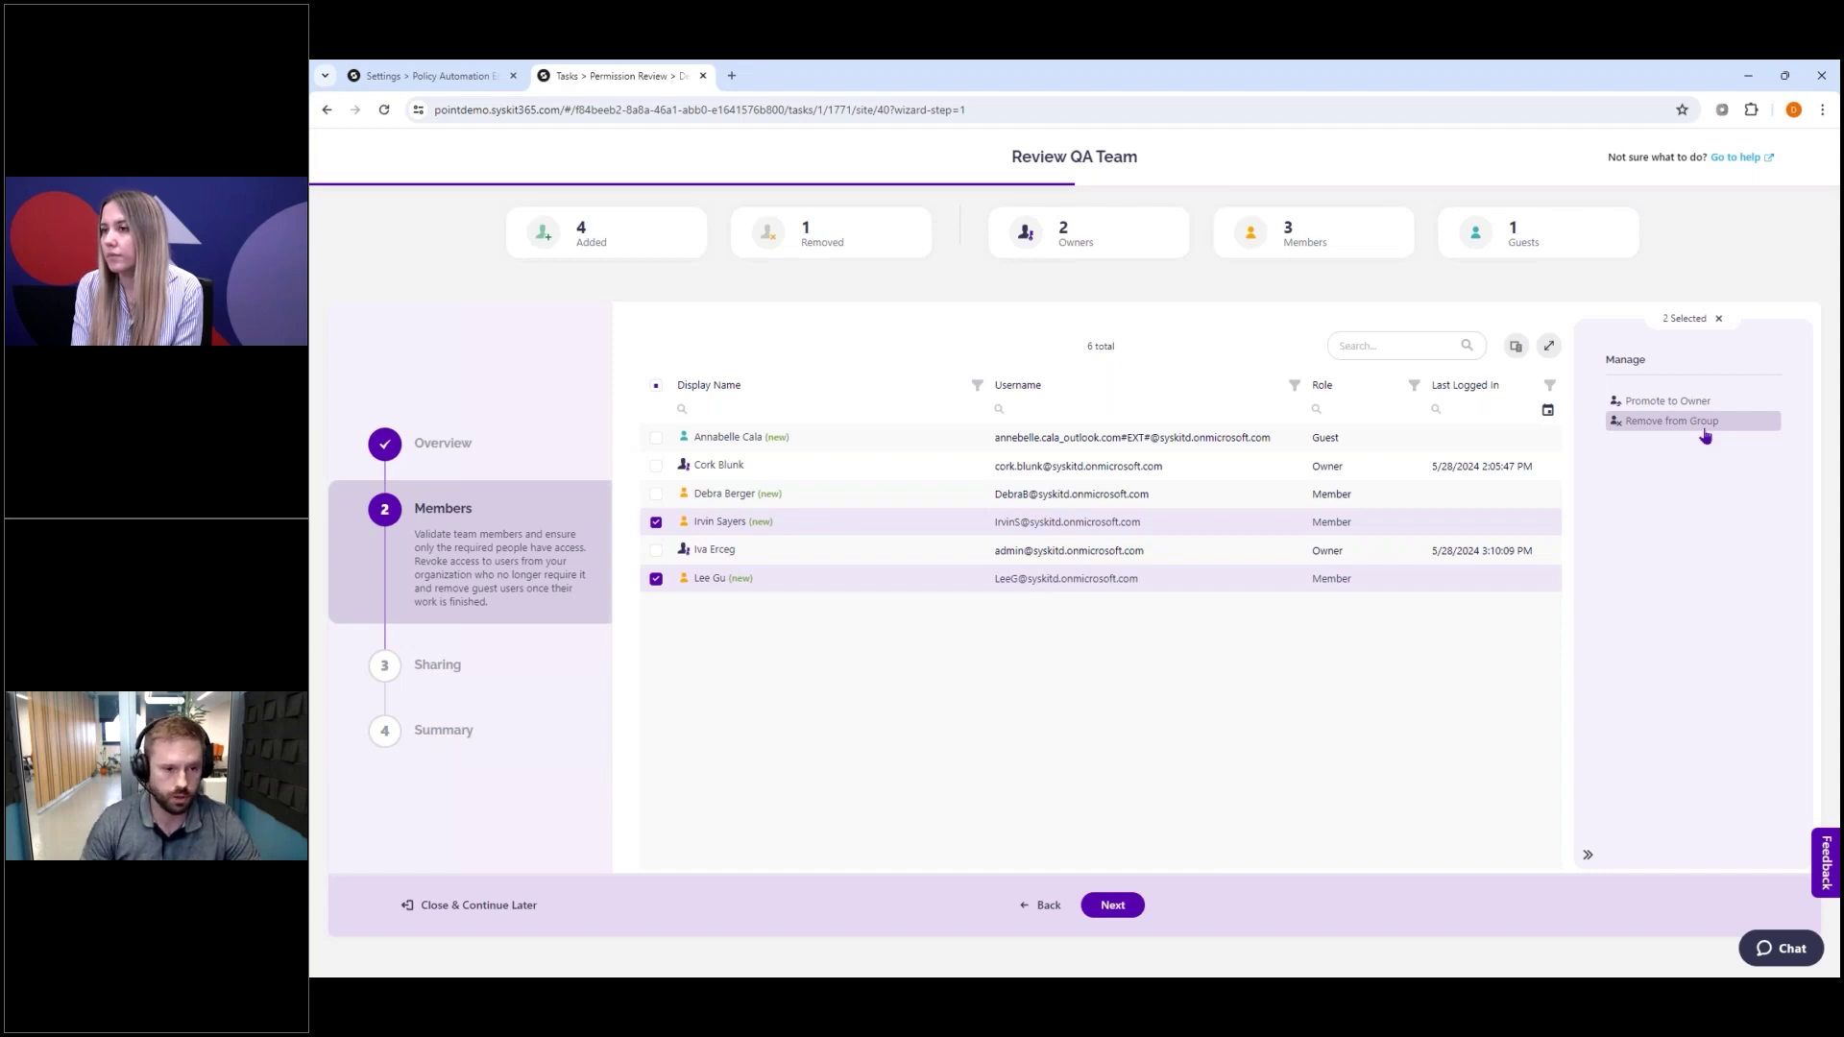
click(1114, 907)
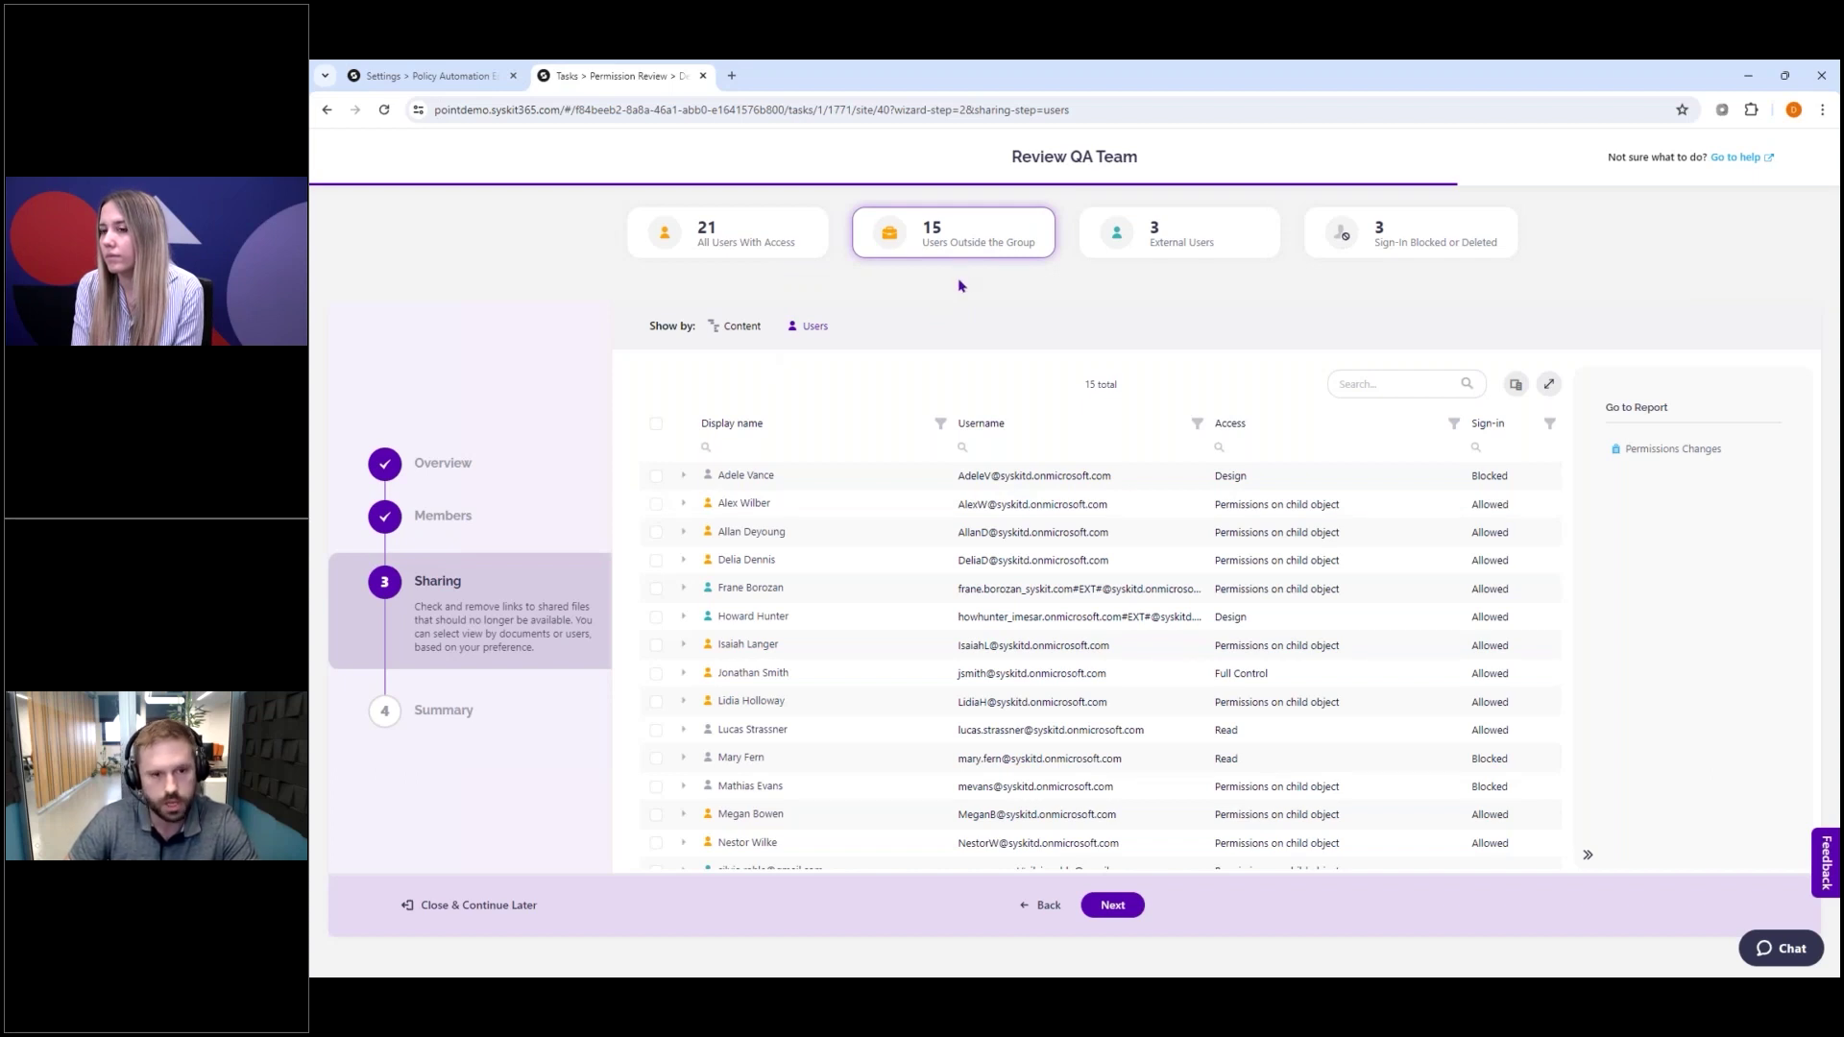
- Filter the sharing list to Sign-in Blocked or Deleted users, select them all, and switch the filter to External Users
mouse_move(968, 257)
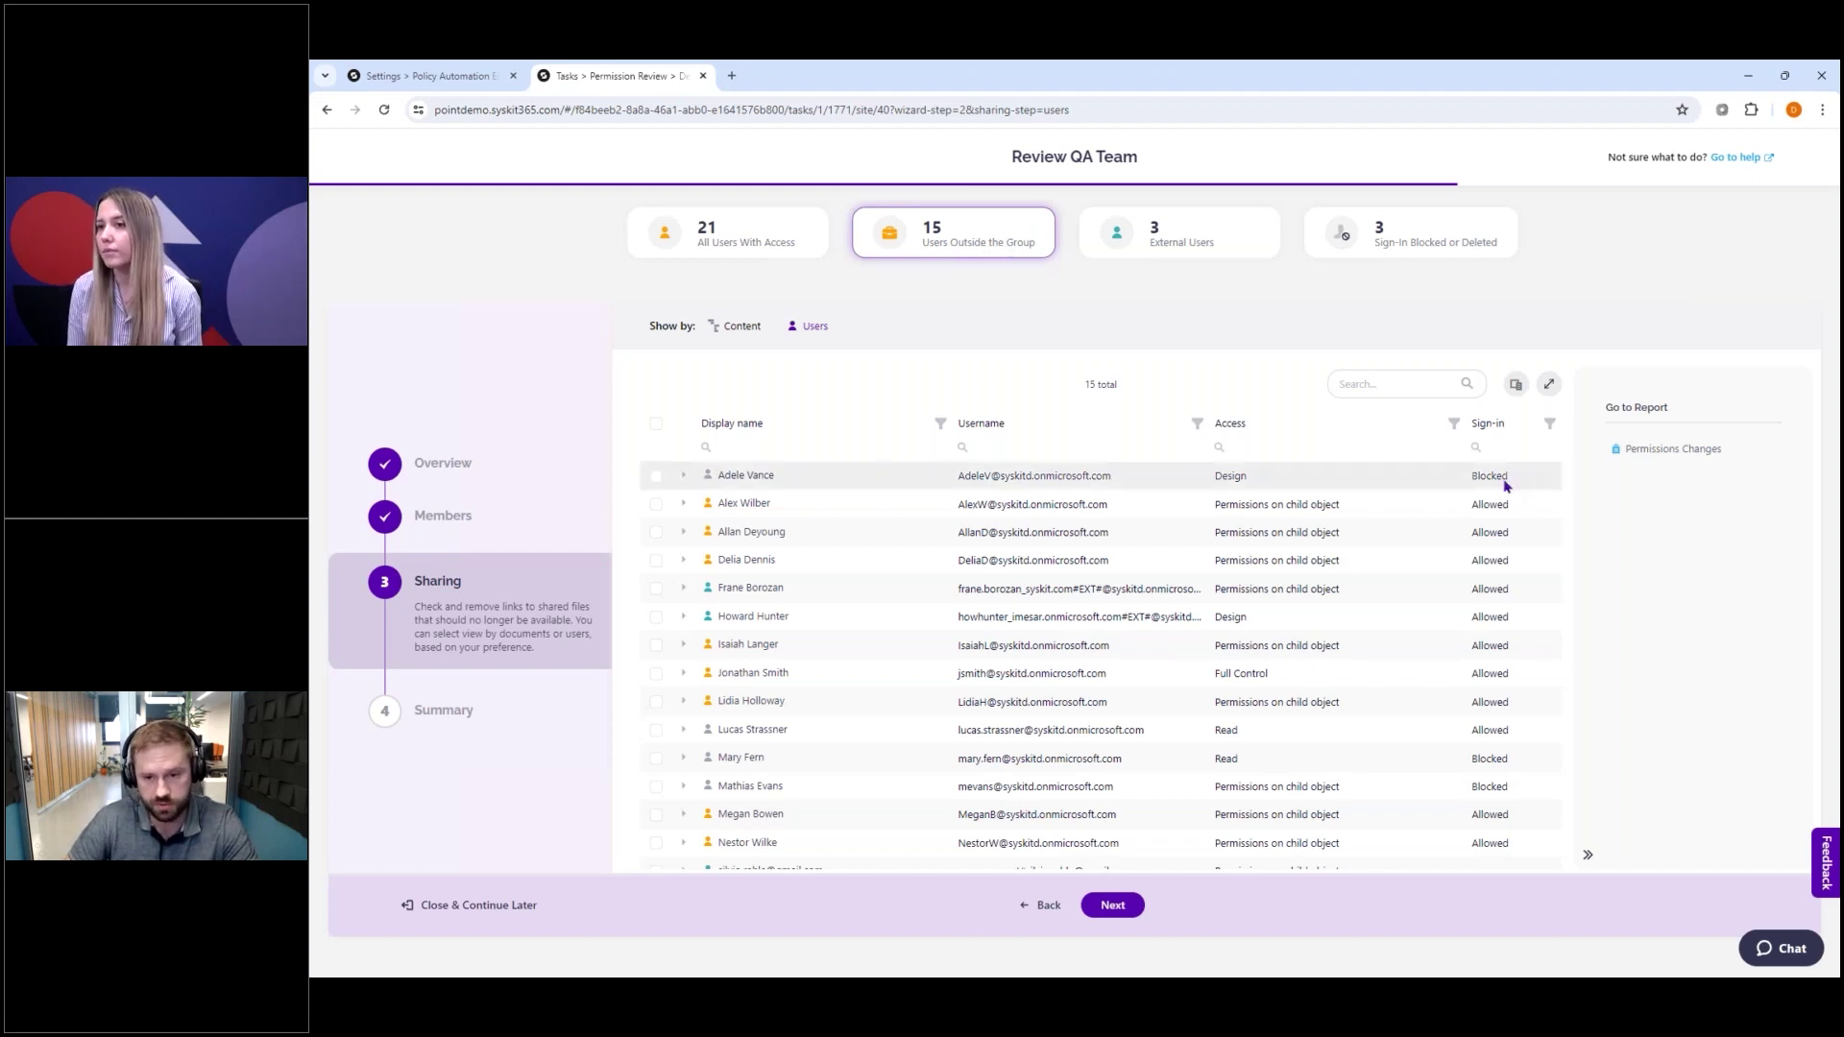
click(1441, 252)
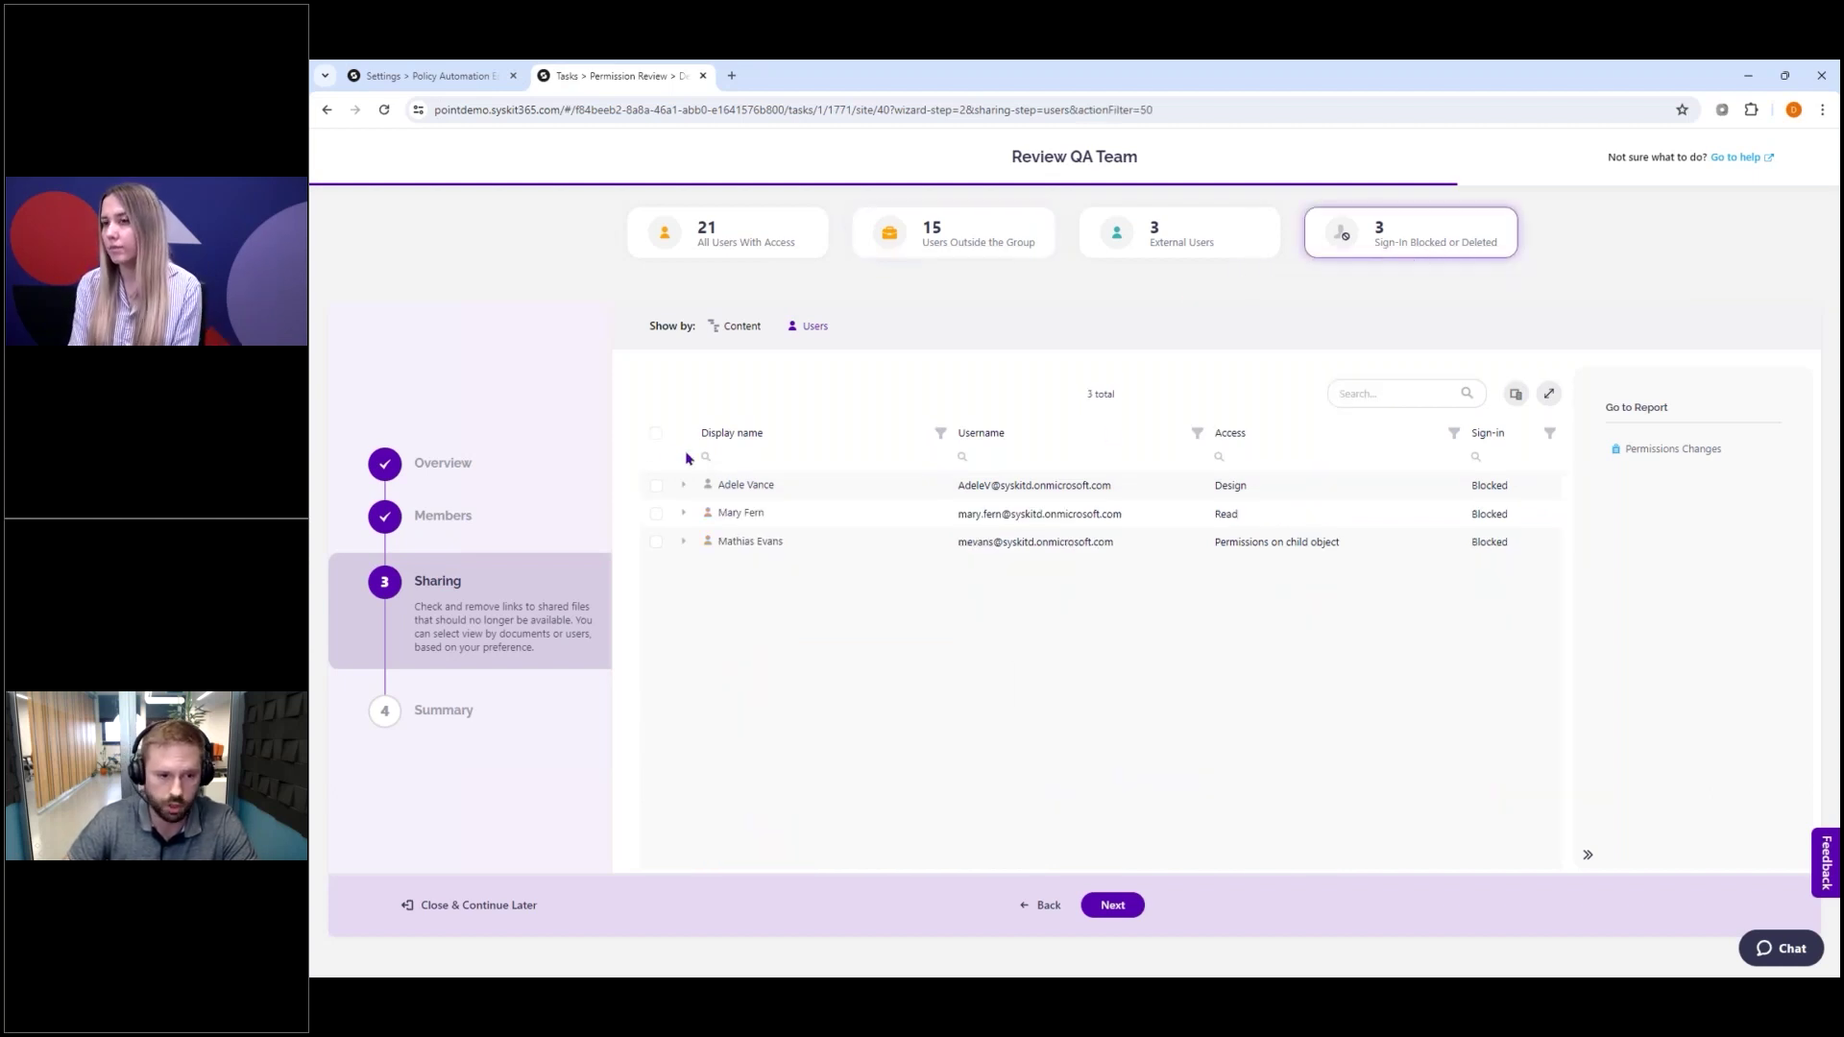
click(656, 433)
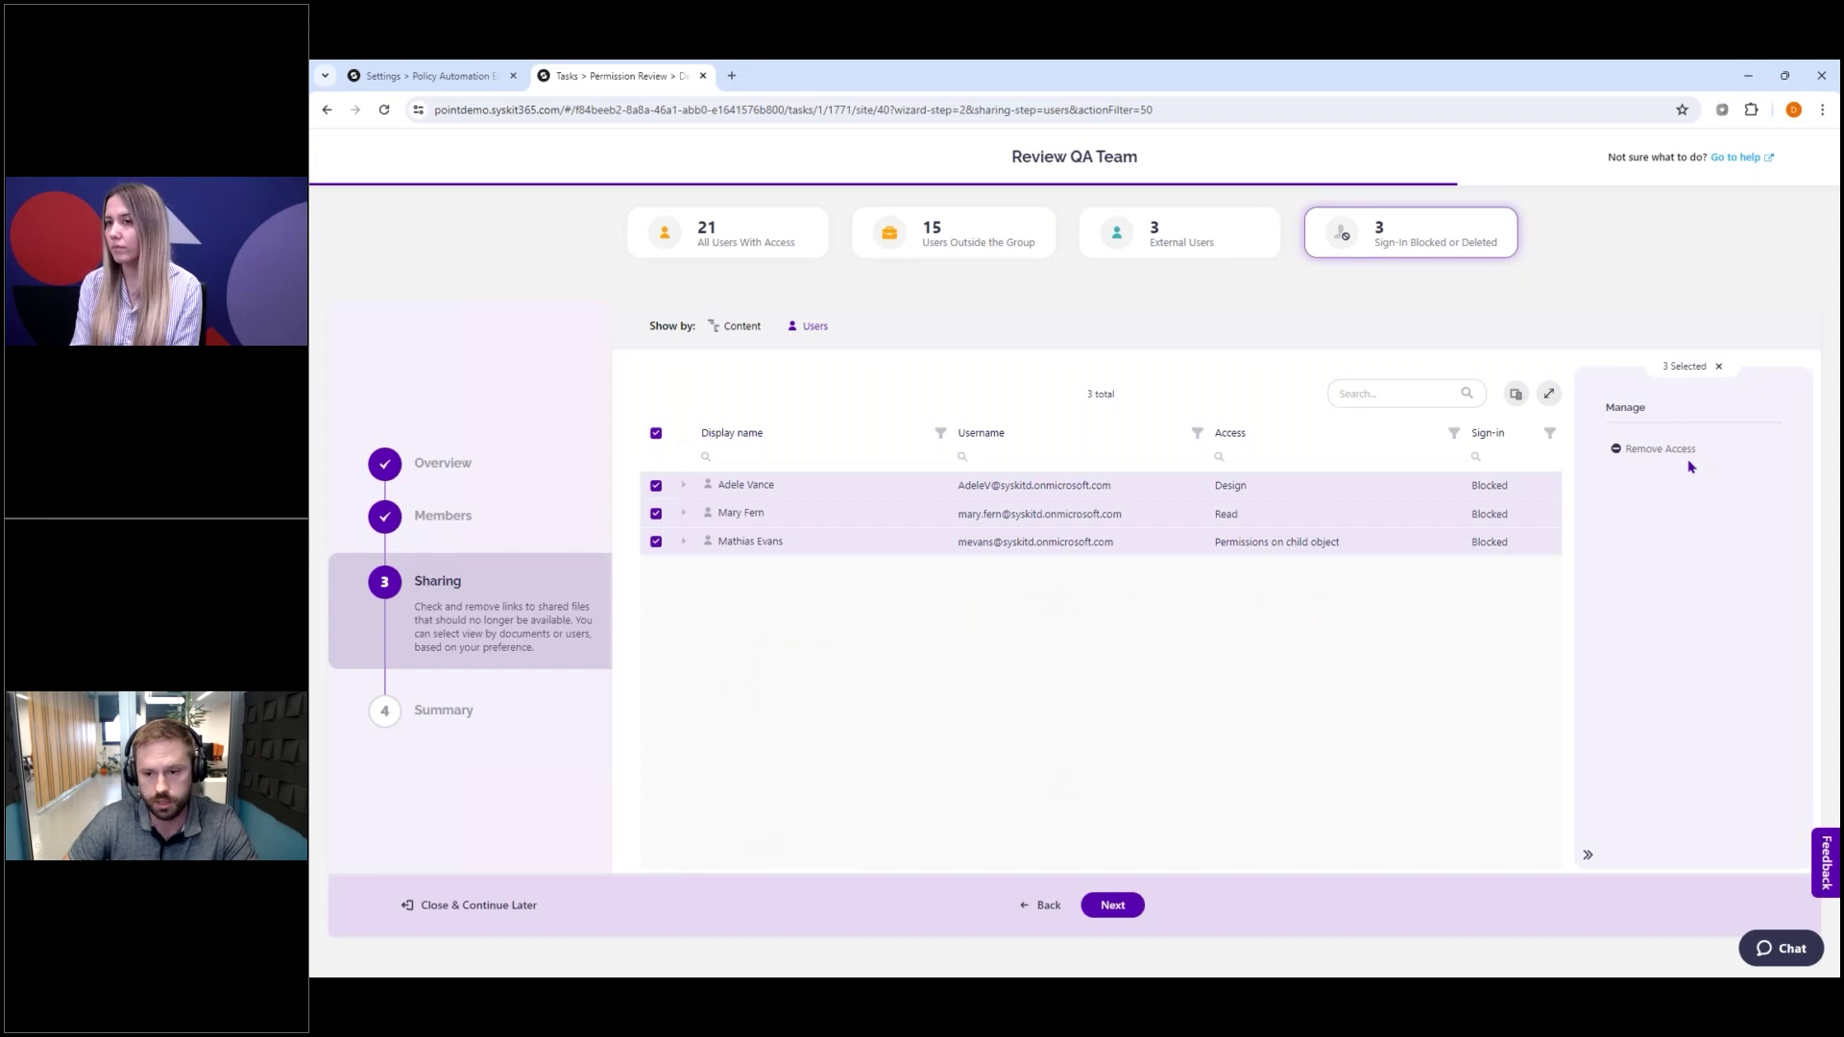
click(1166, 248)
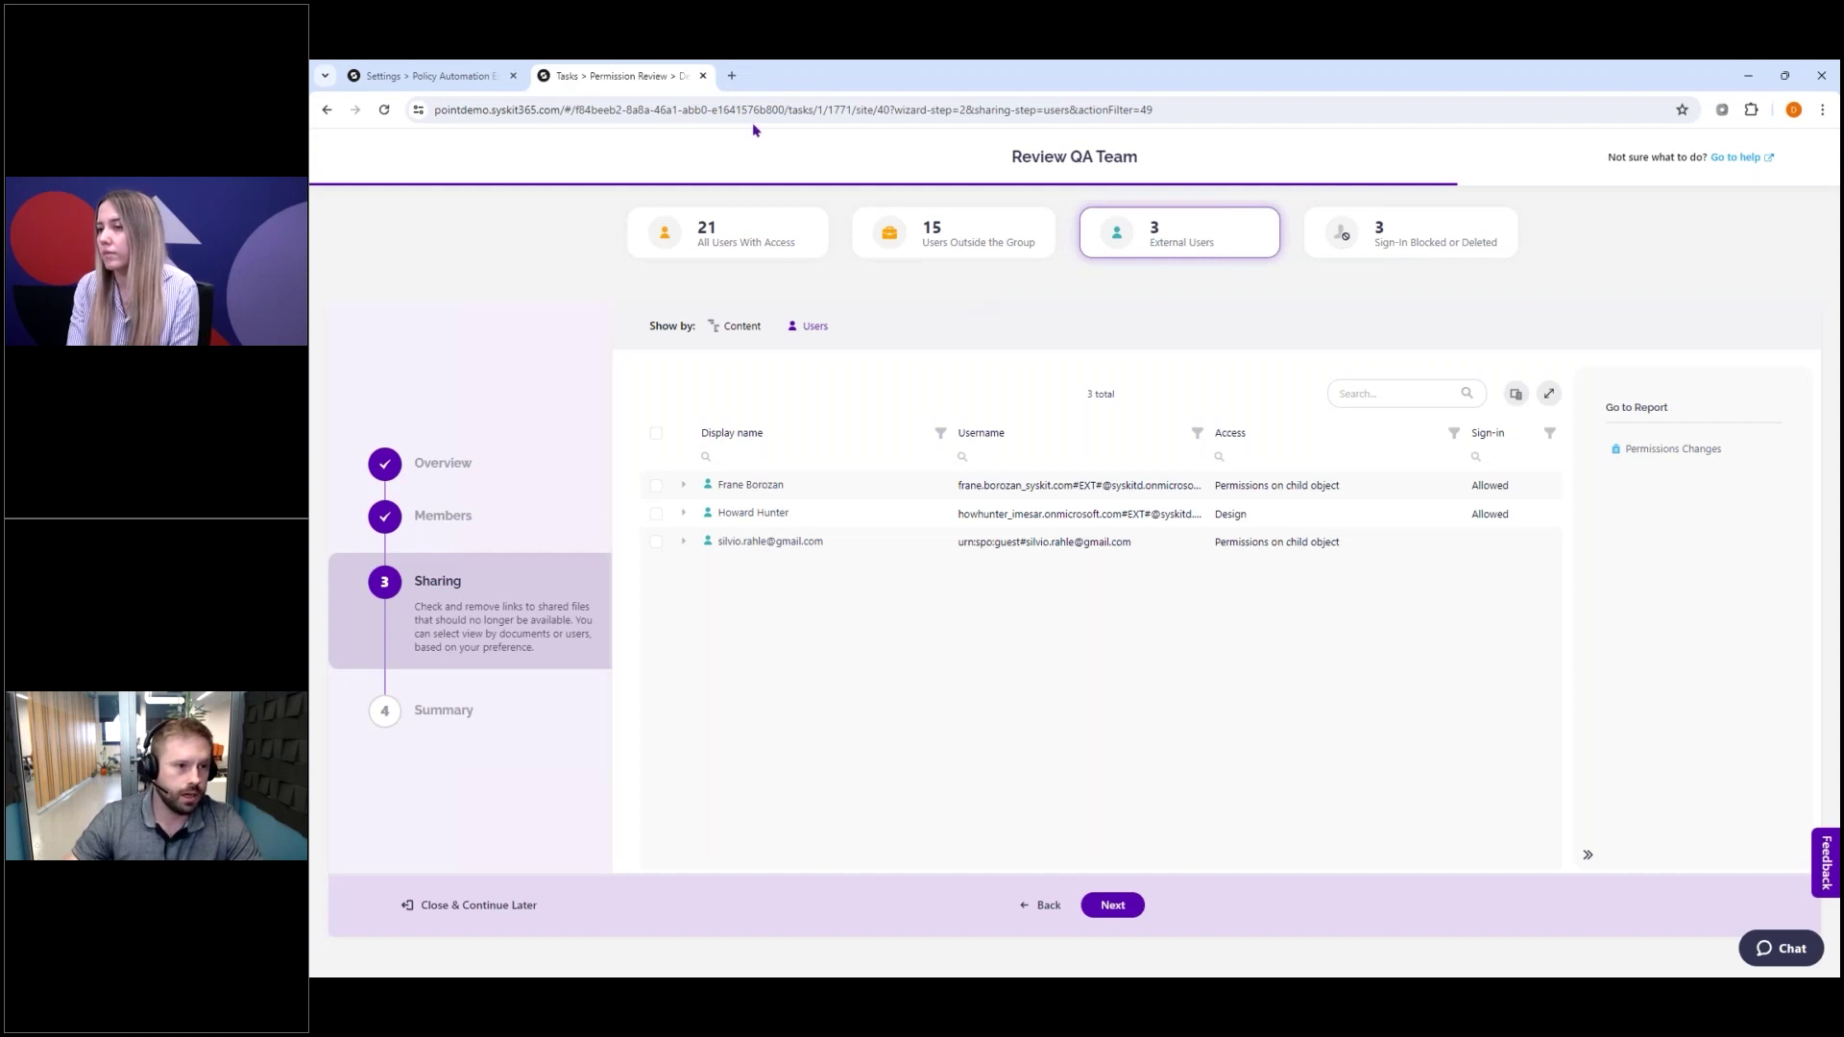
- Examine the Lifecycle Management settings for the inactivity period and the Keep, Archive and Delete options offered to owners
click(439, 77)
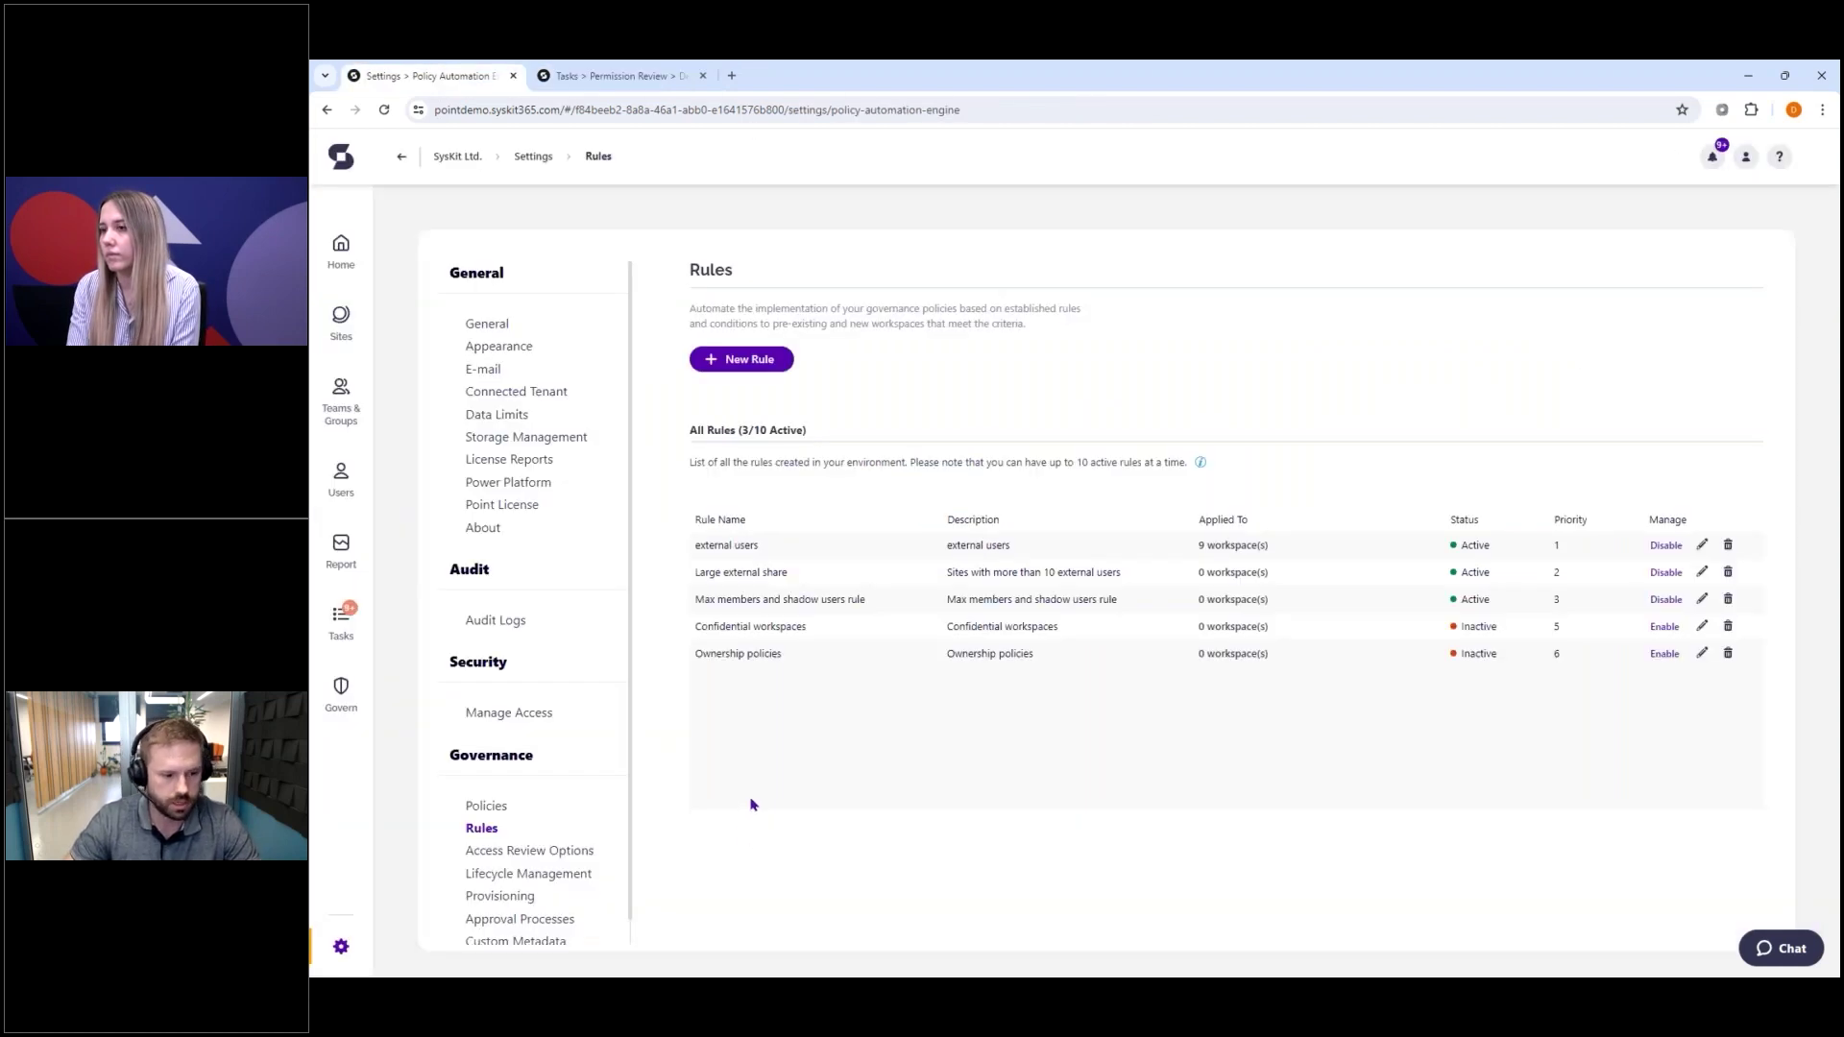
click(588, 879)
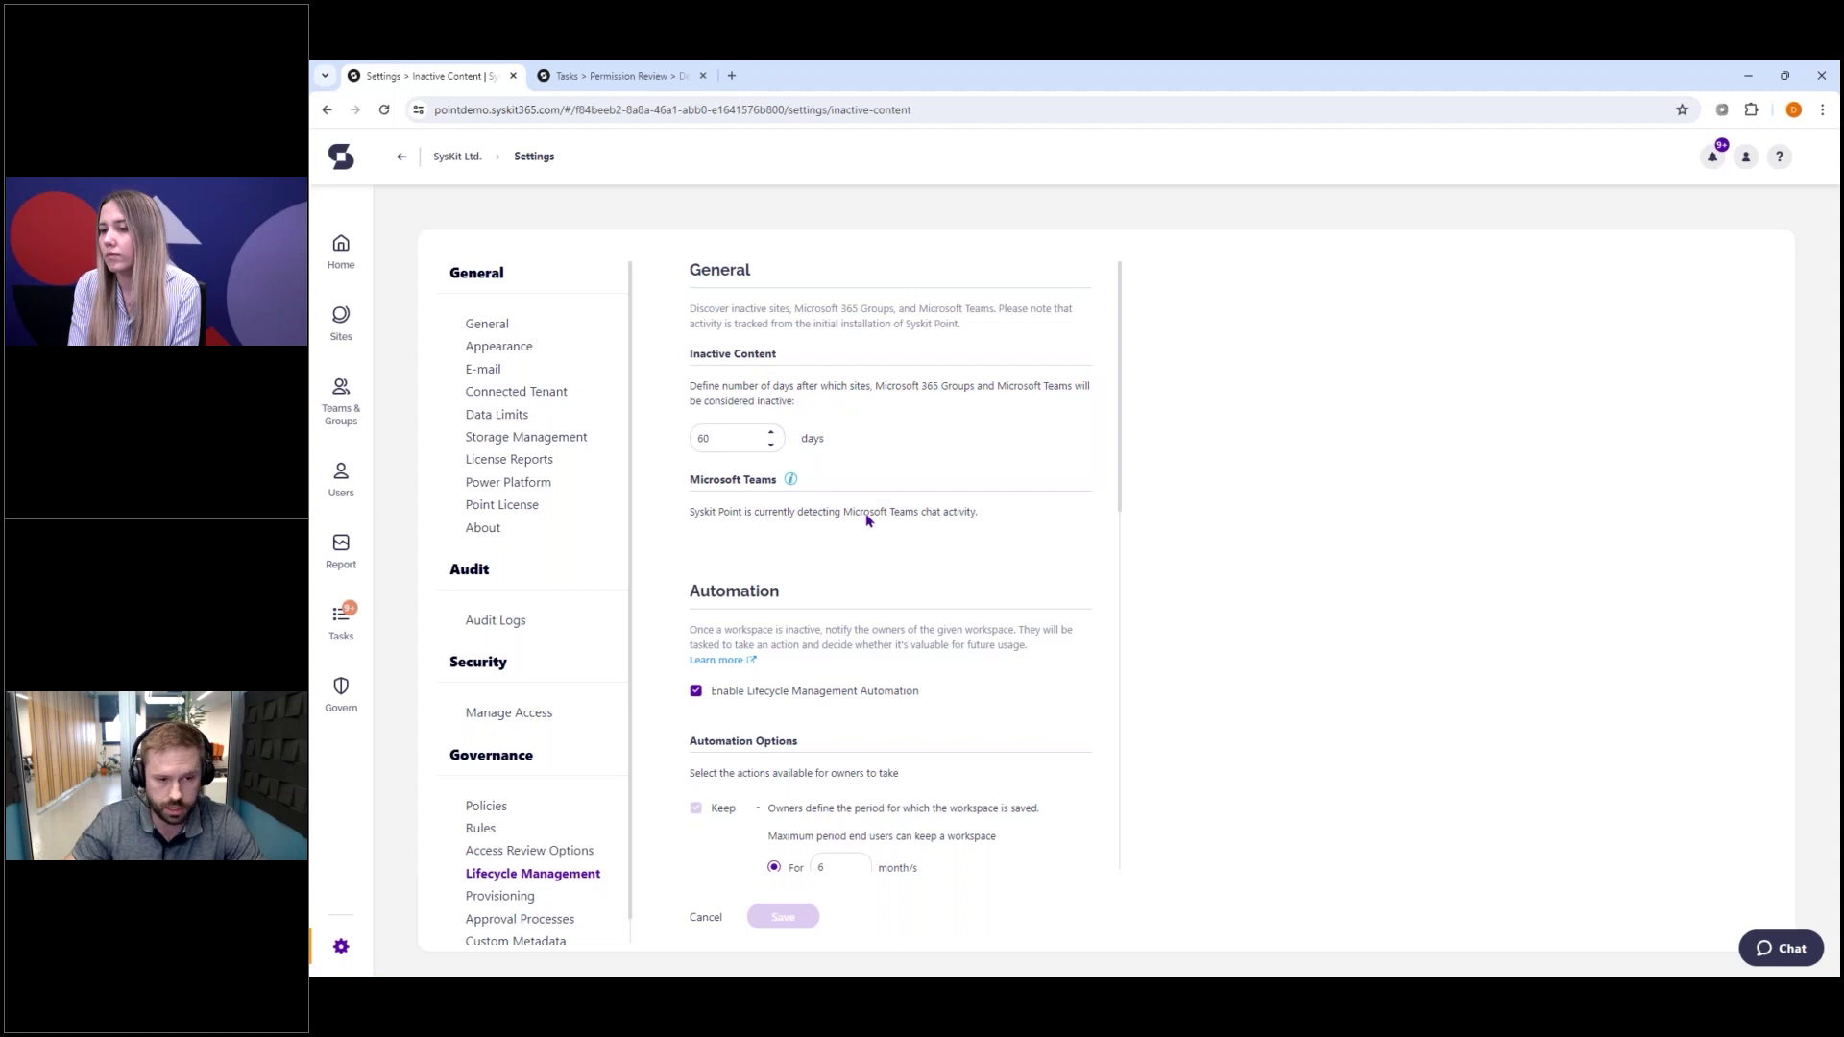
scroll(864, 518, down, 3)
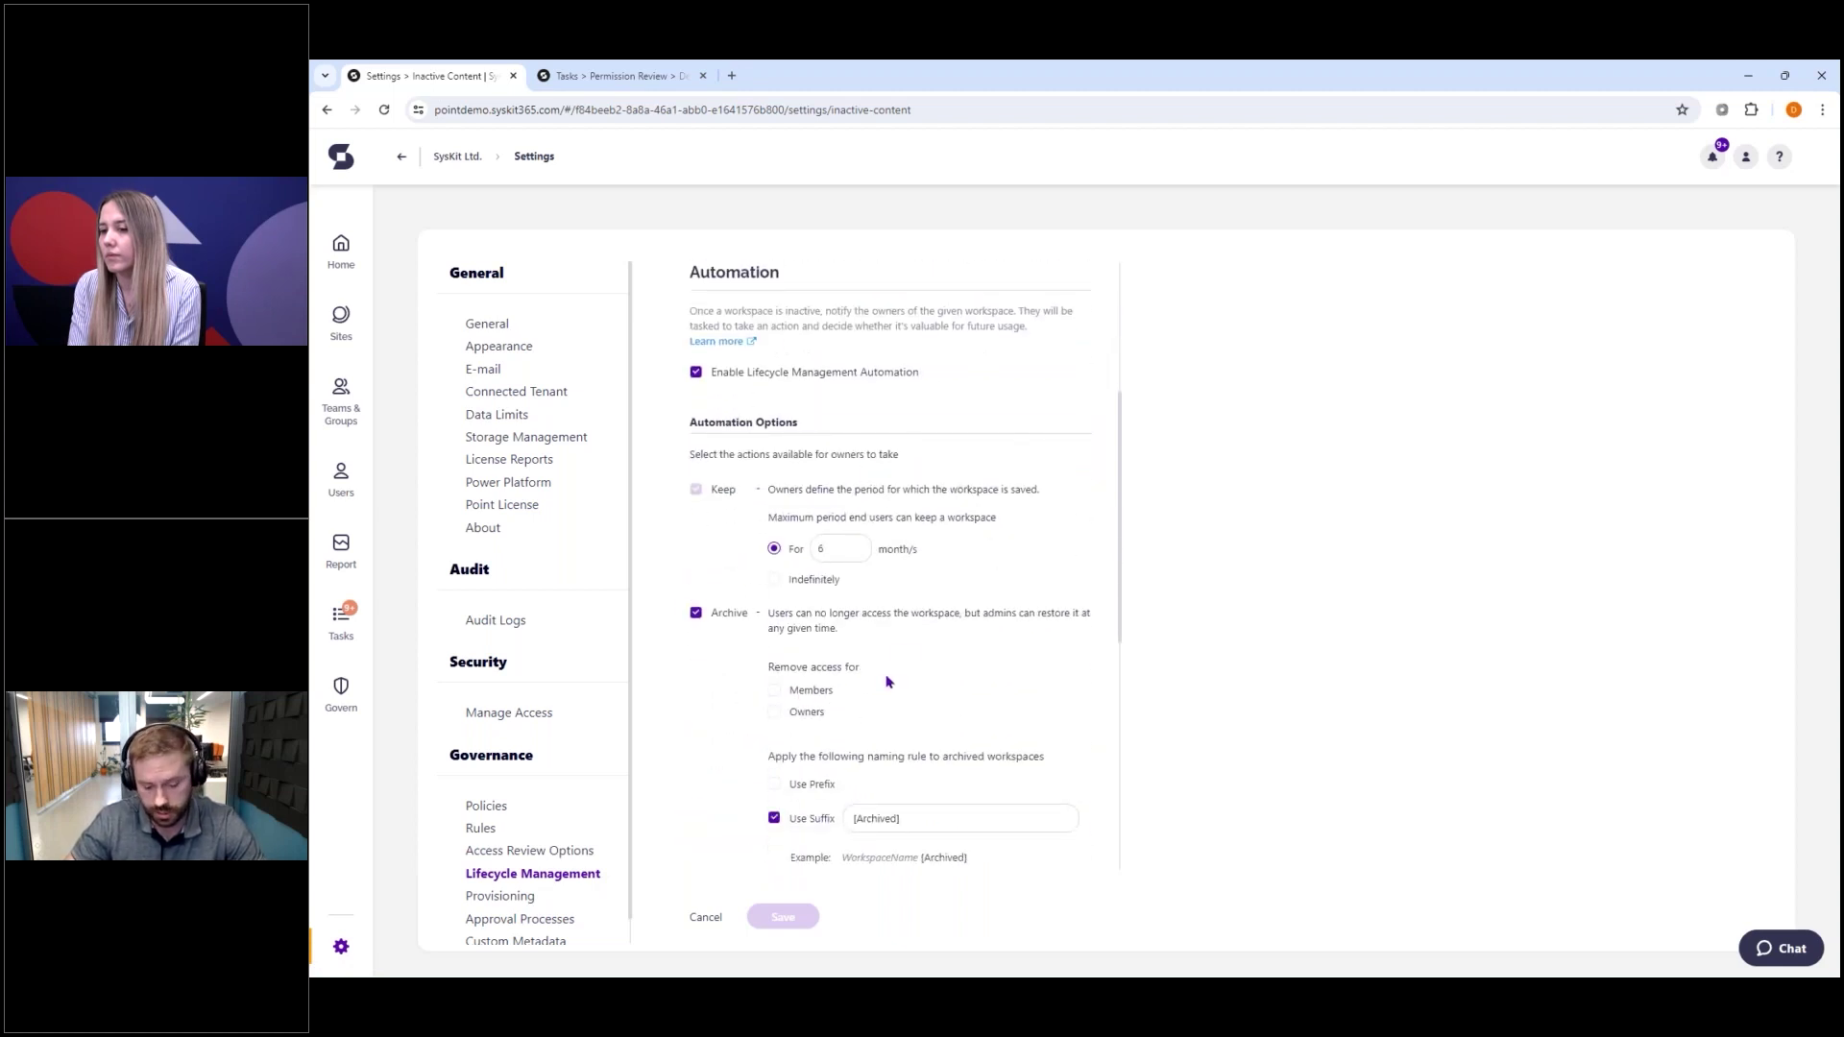
scroll(886, 681, down, 1)
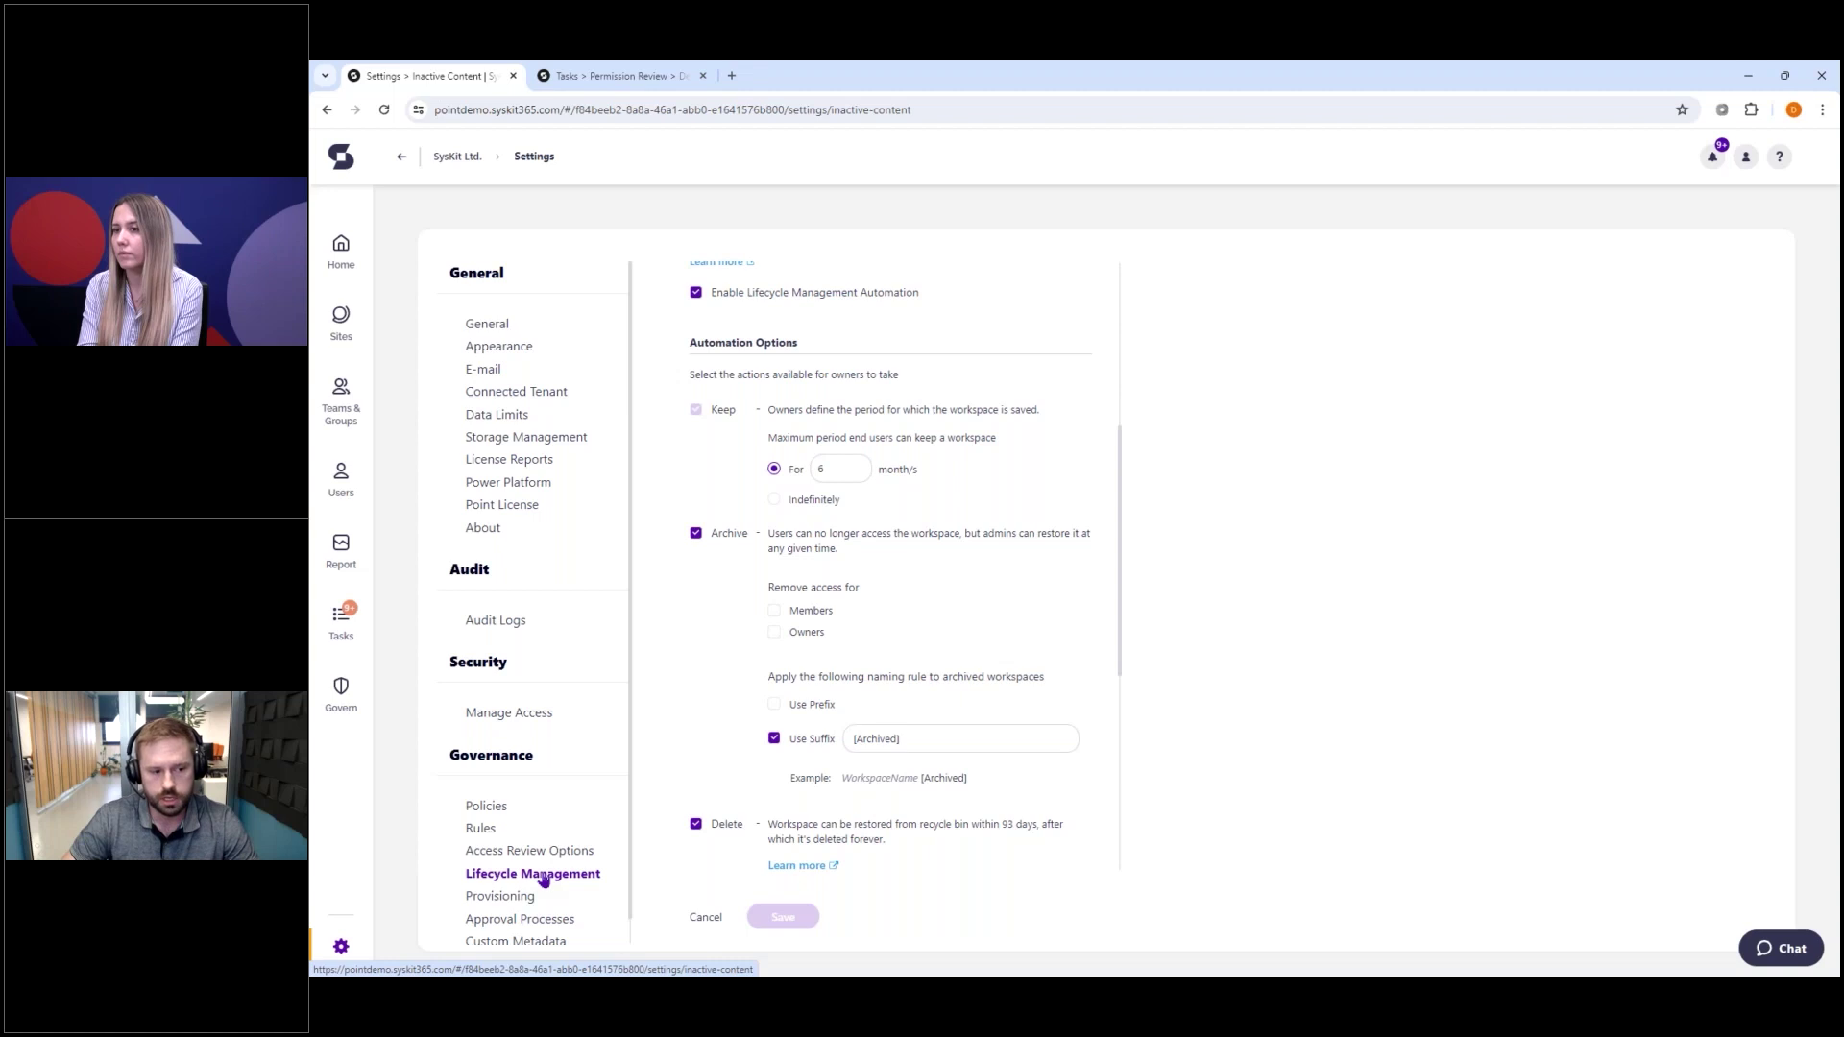
- Open the lifecycle task for the inactive Legal team, inspect the team's site details, and return to the task
click(345, 693)
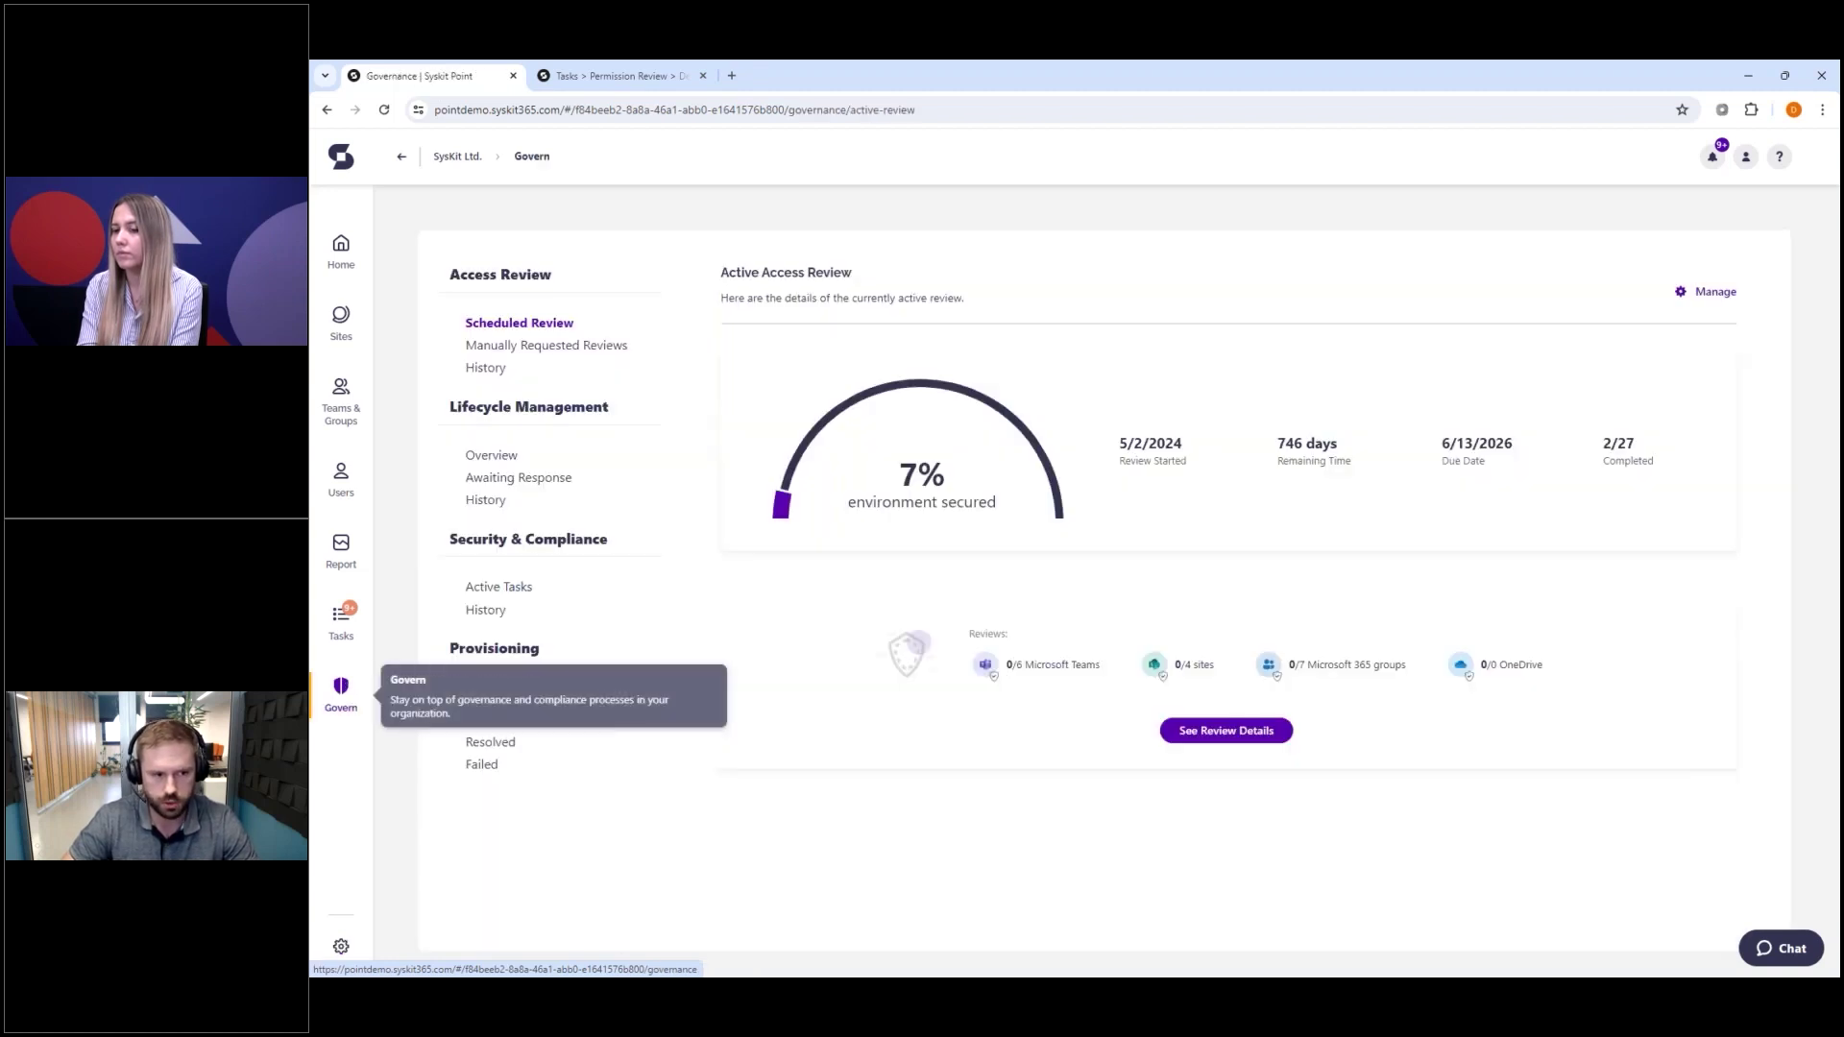
click(341, 620)
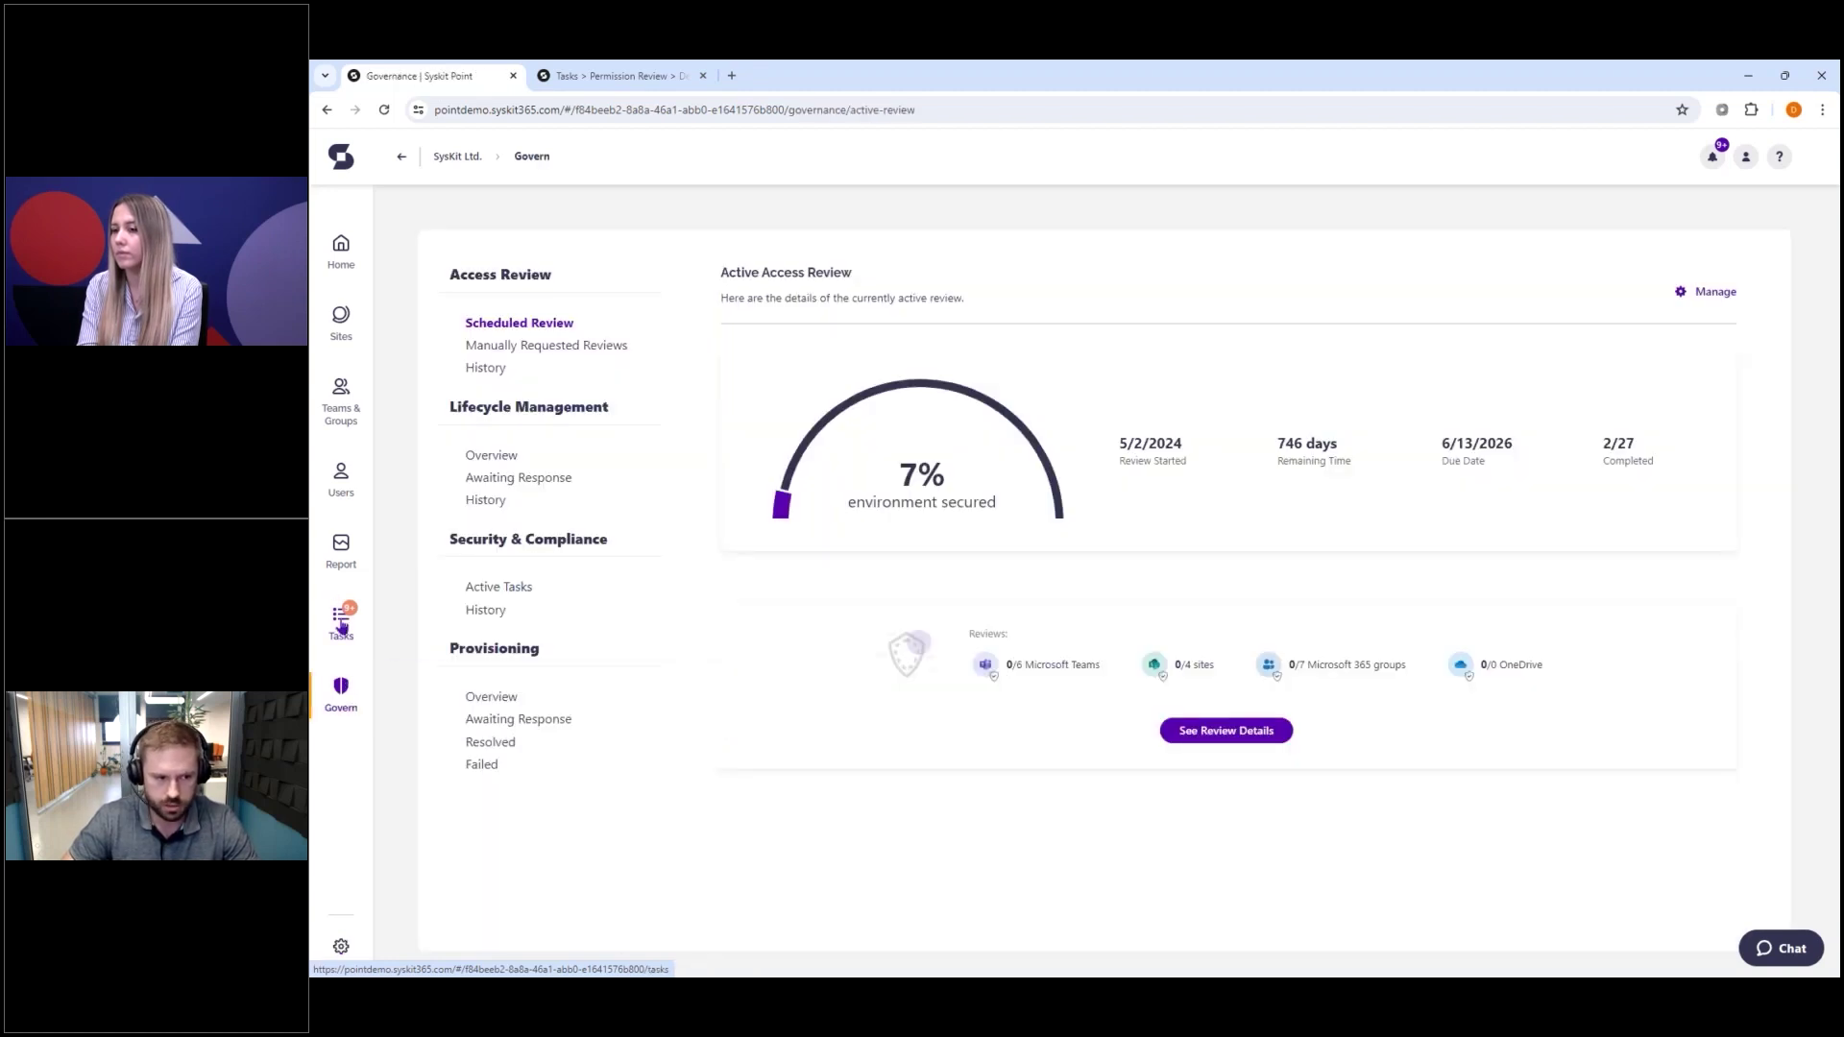
click(563, 374)
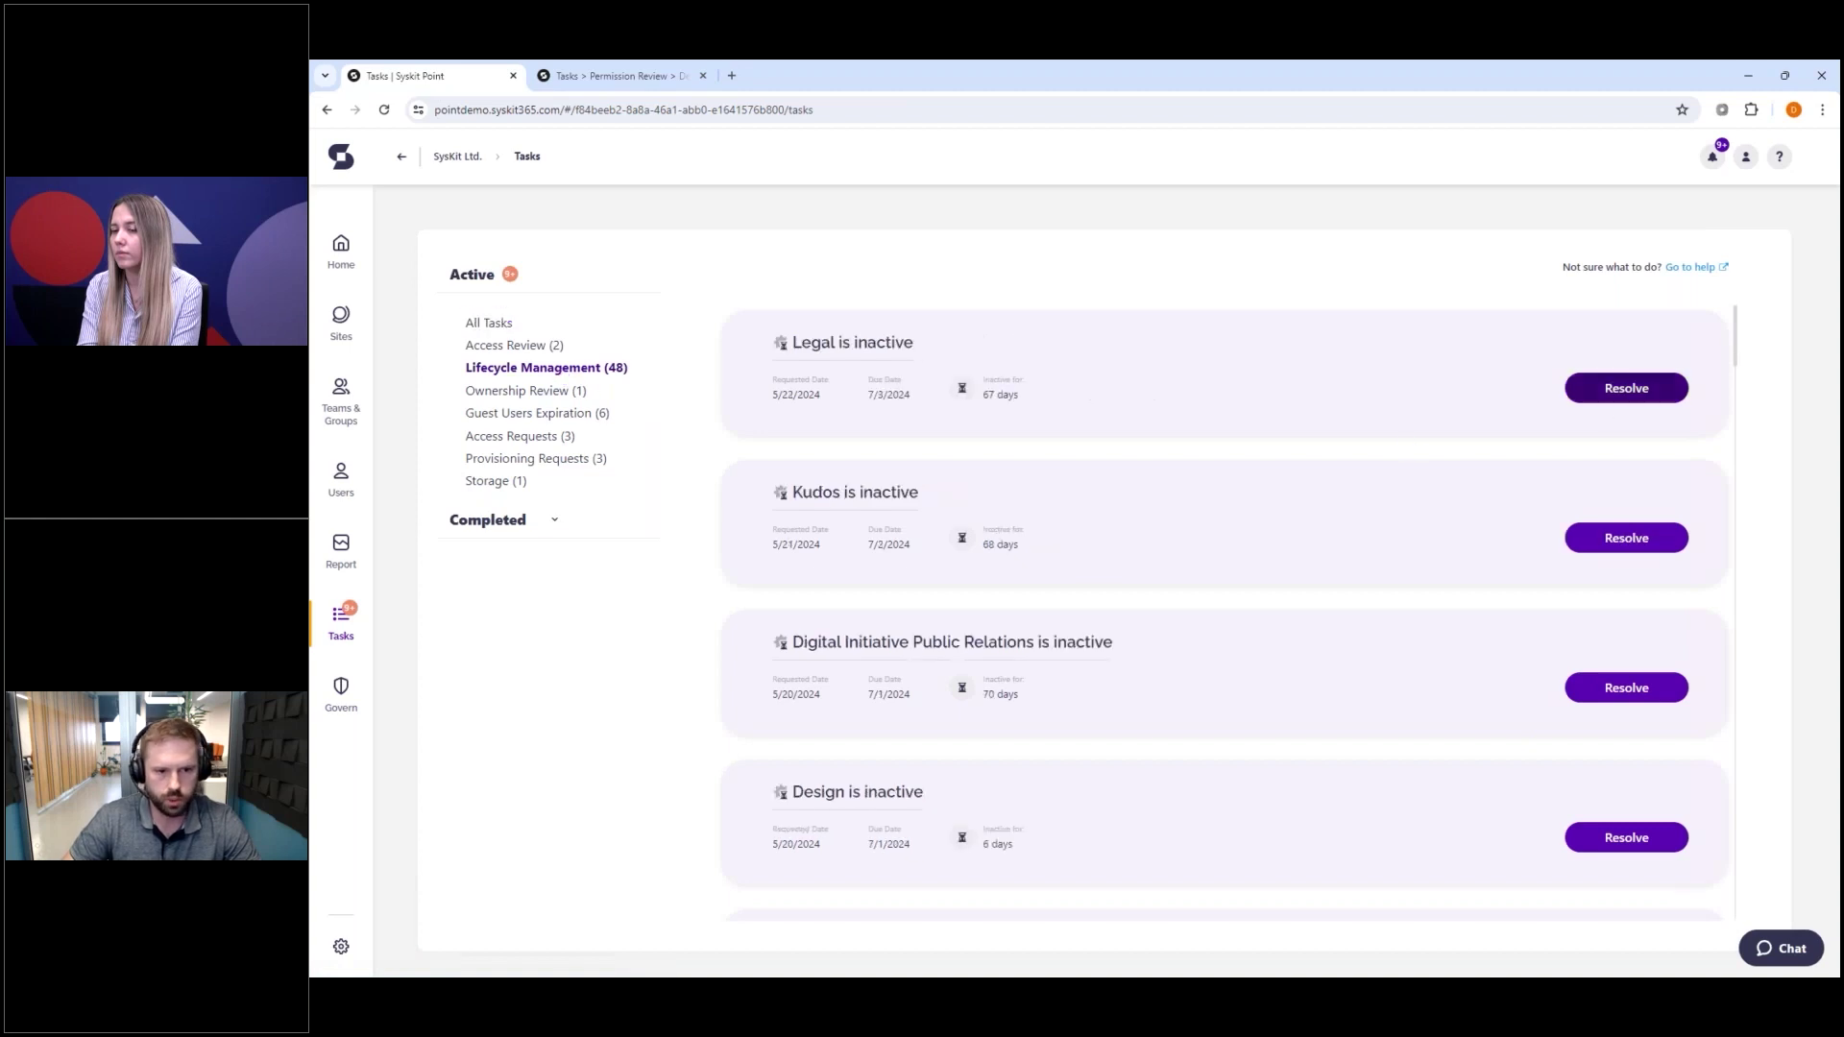
click(1654, 390)
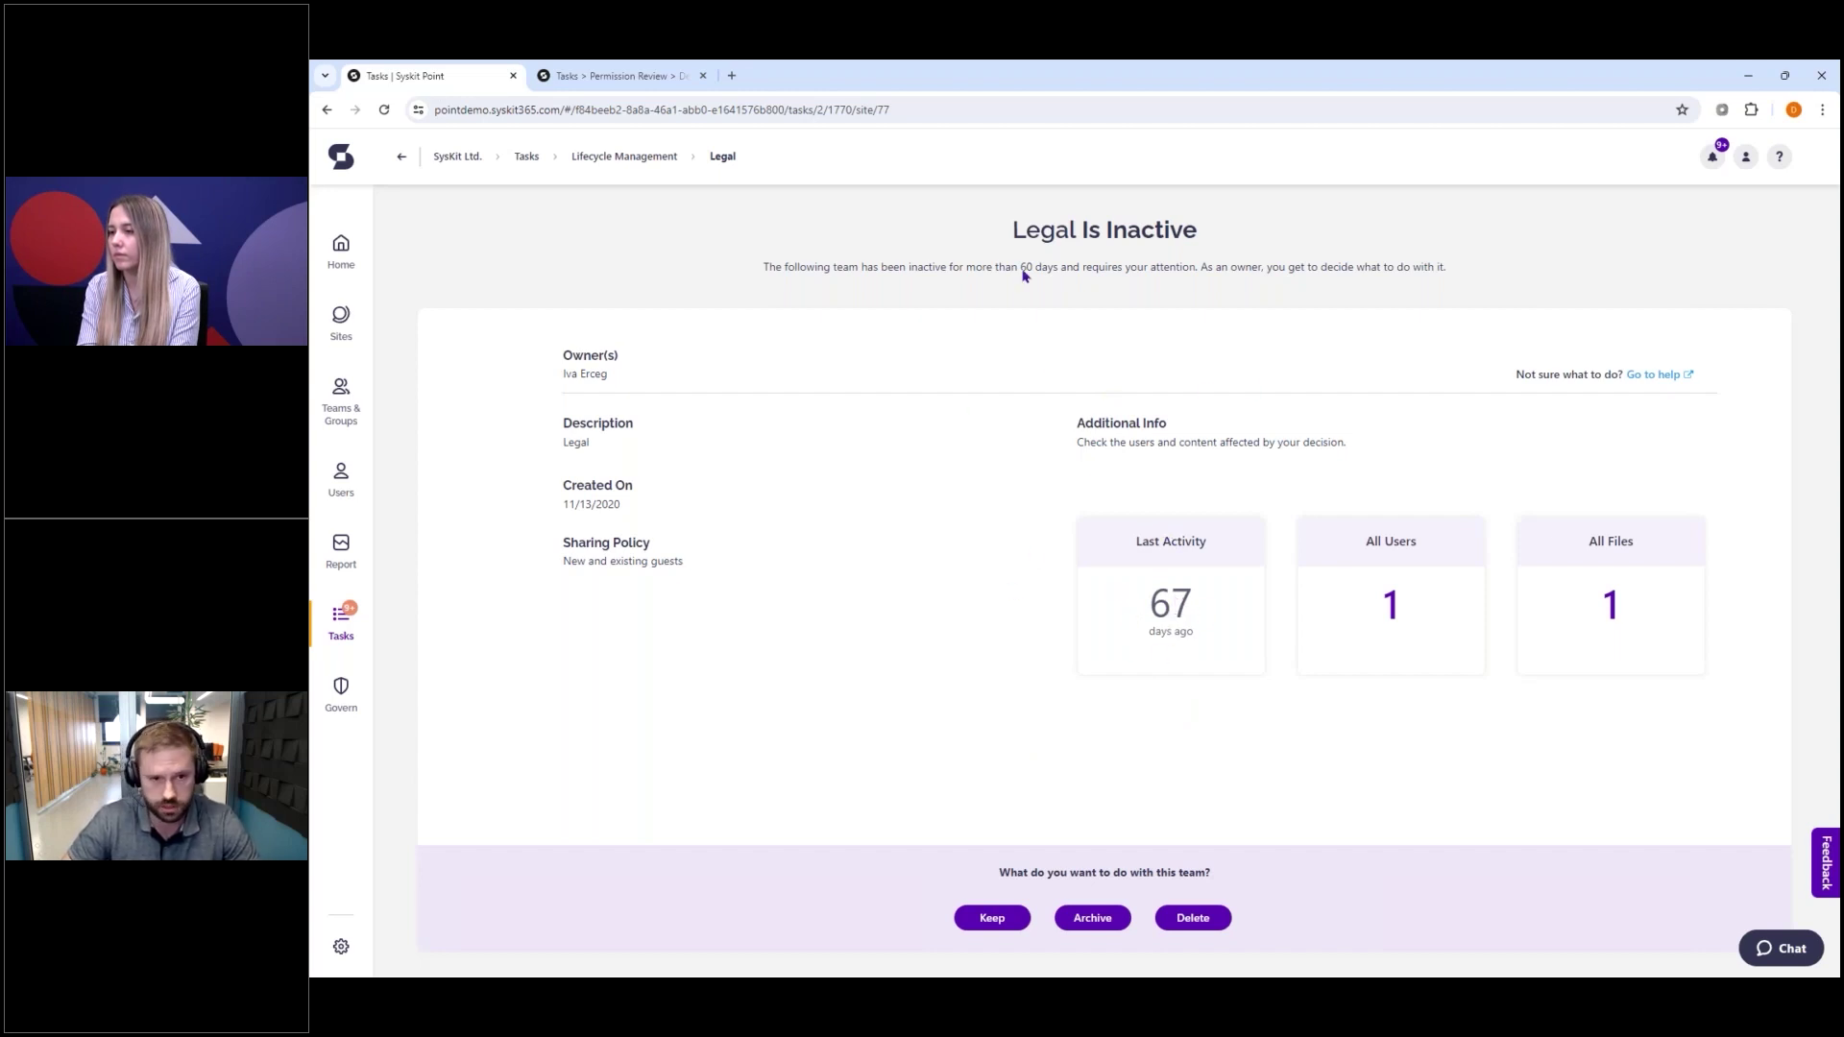
click(1042, 239)
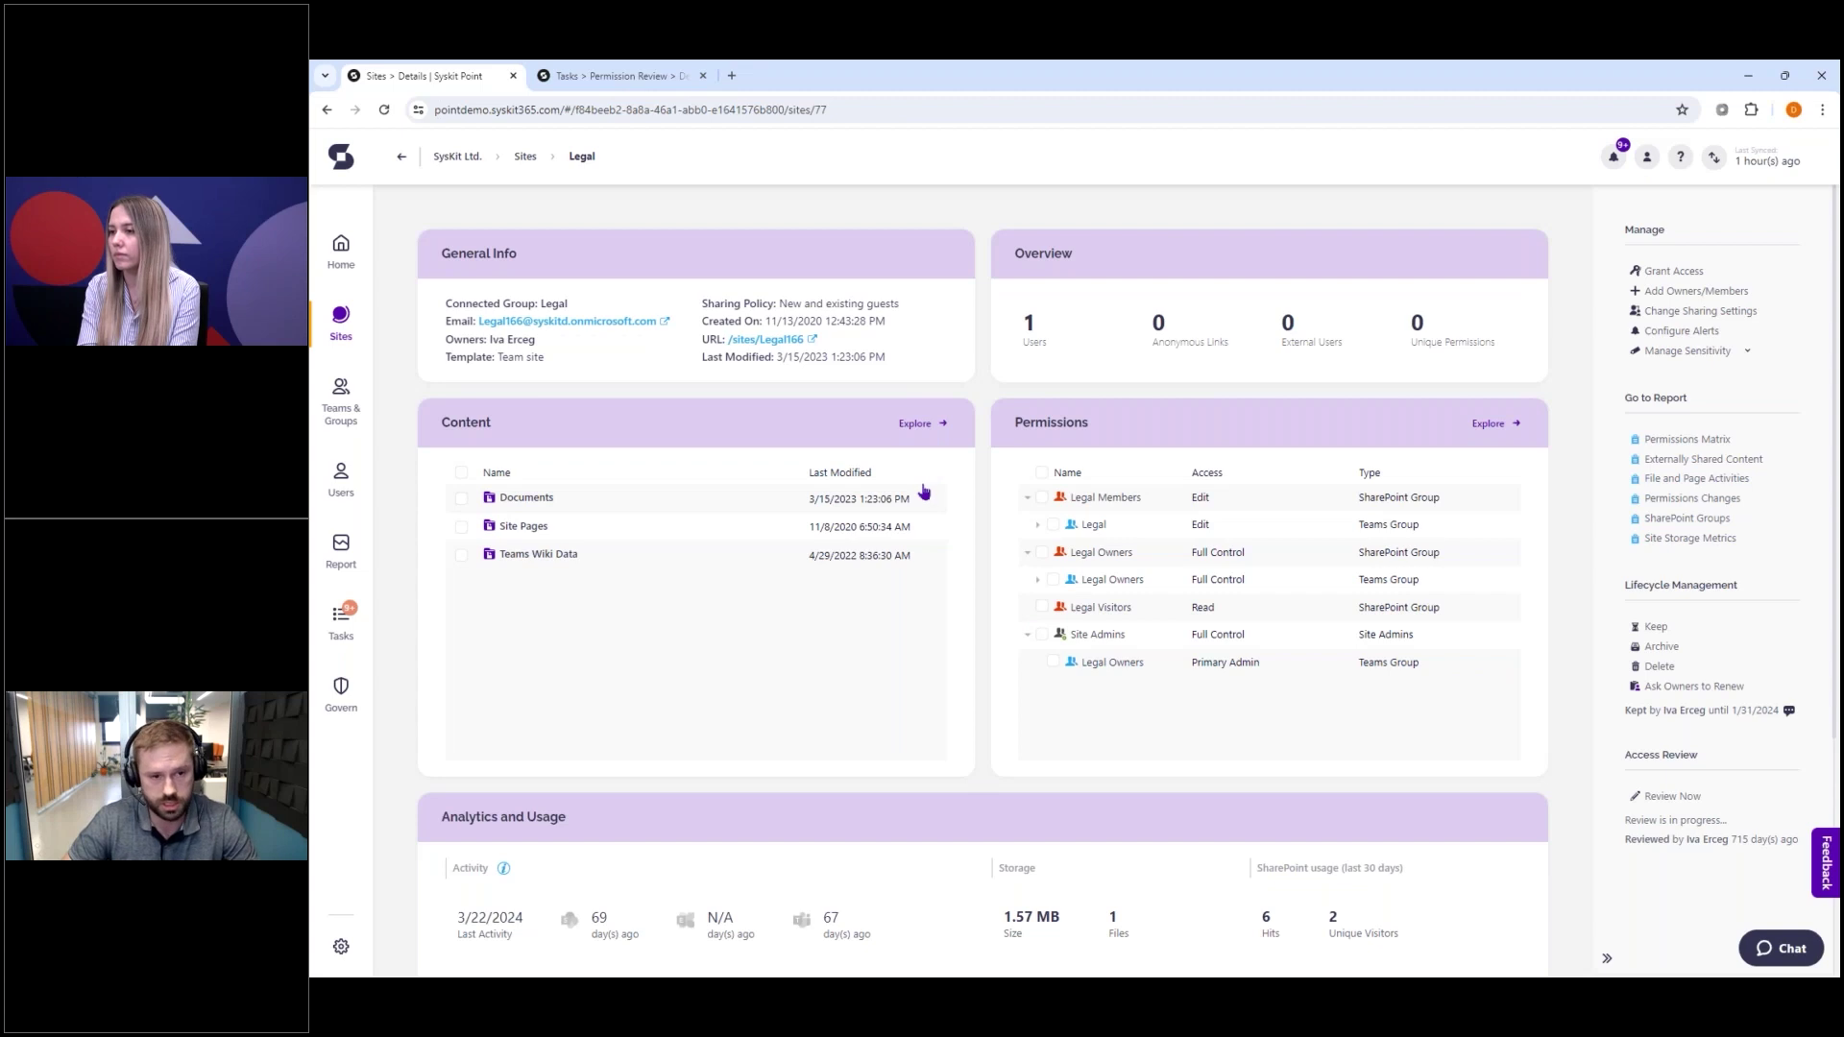
click(401, 156)
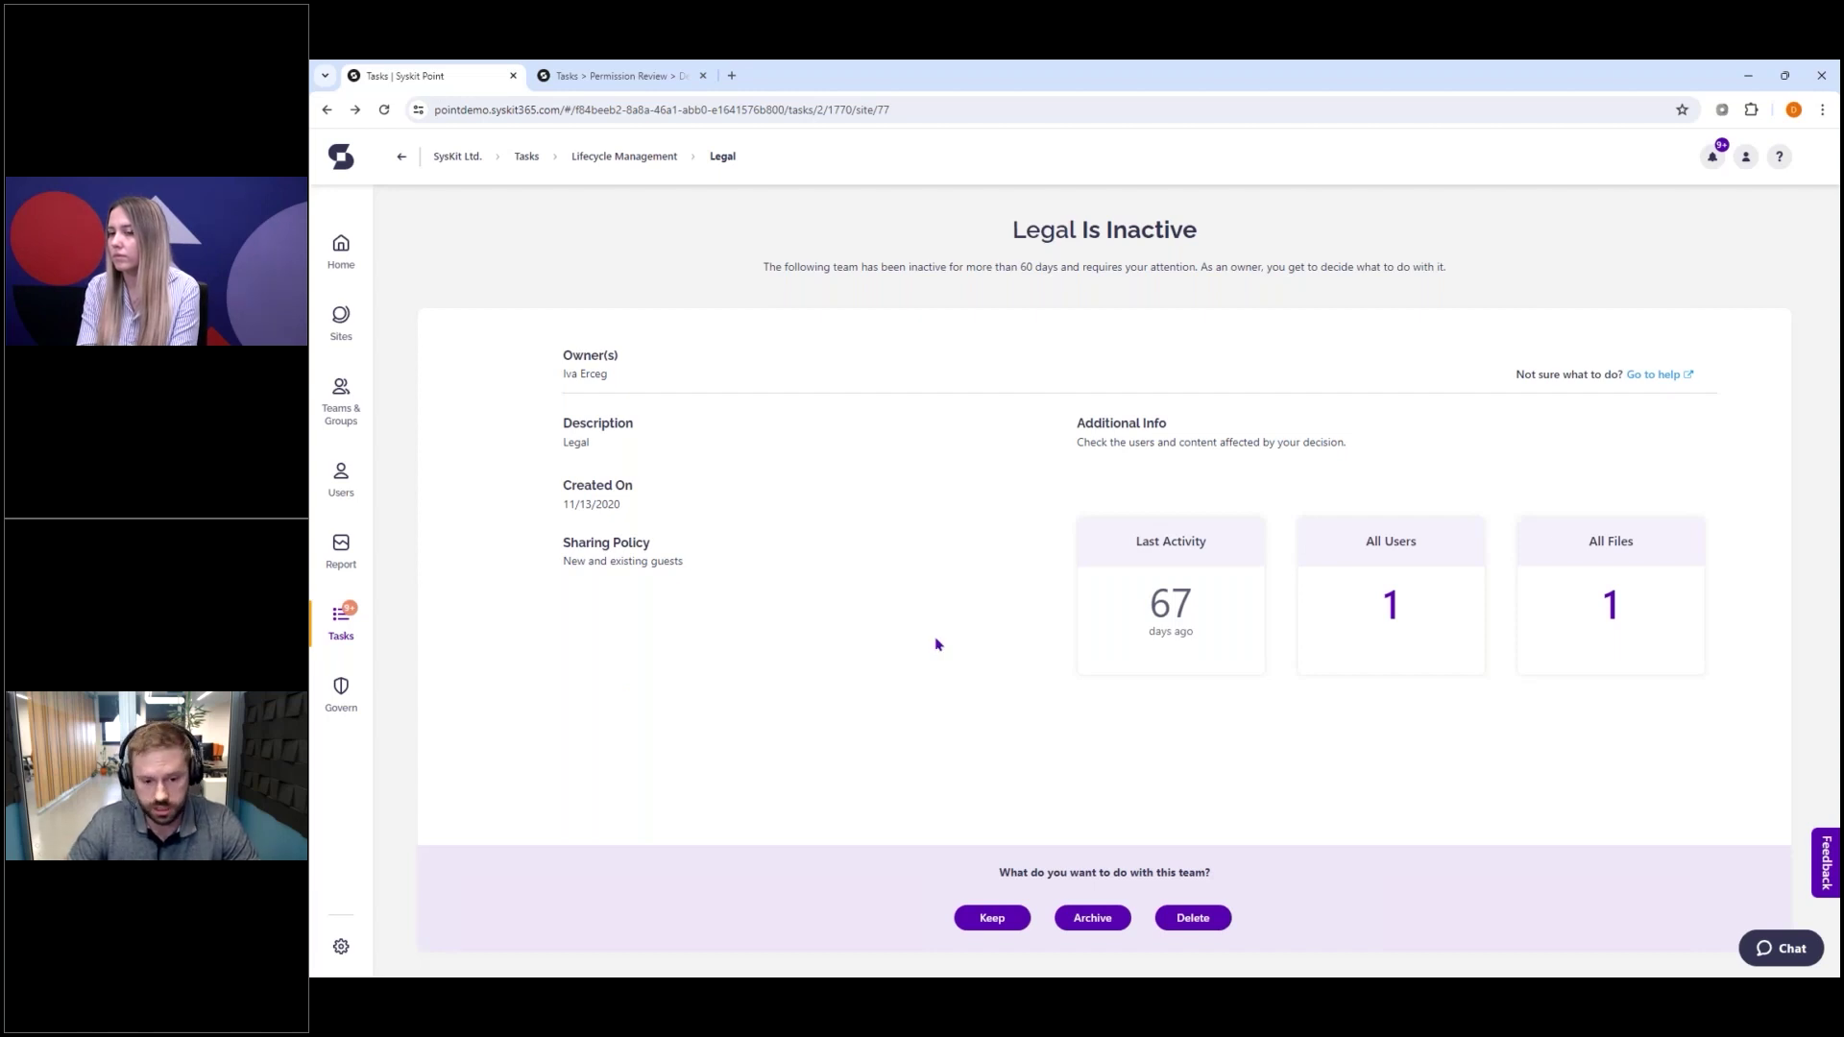
- View the details of the scheduled Access Review in the governance area
click(342, 696)
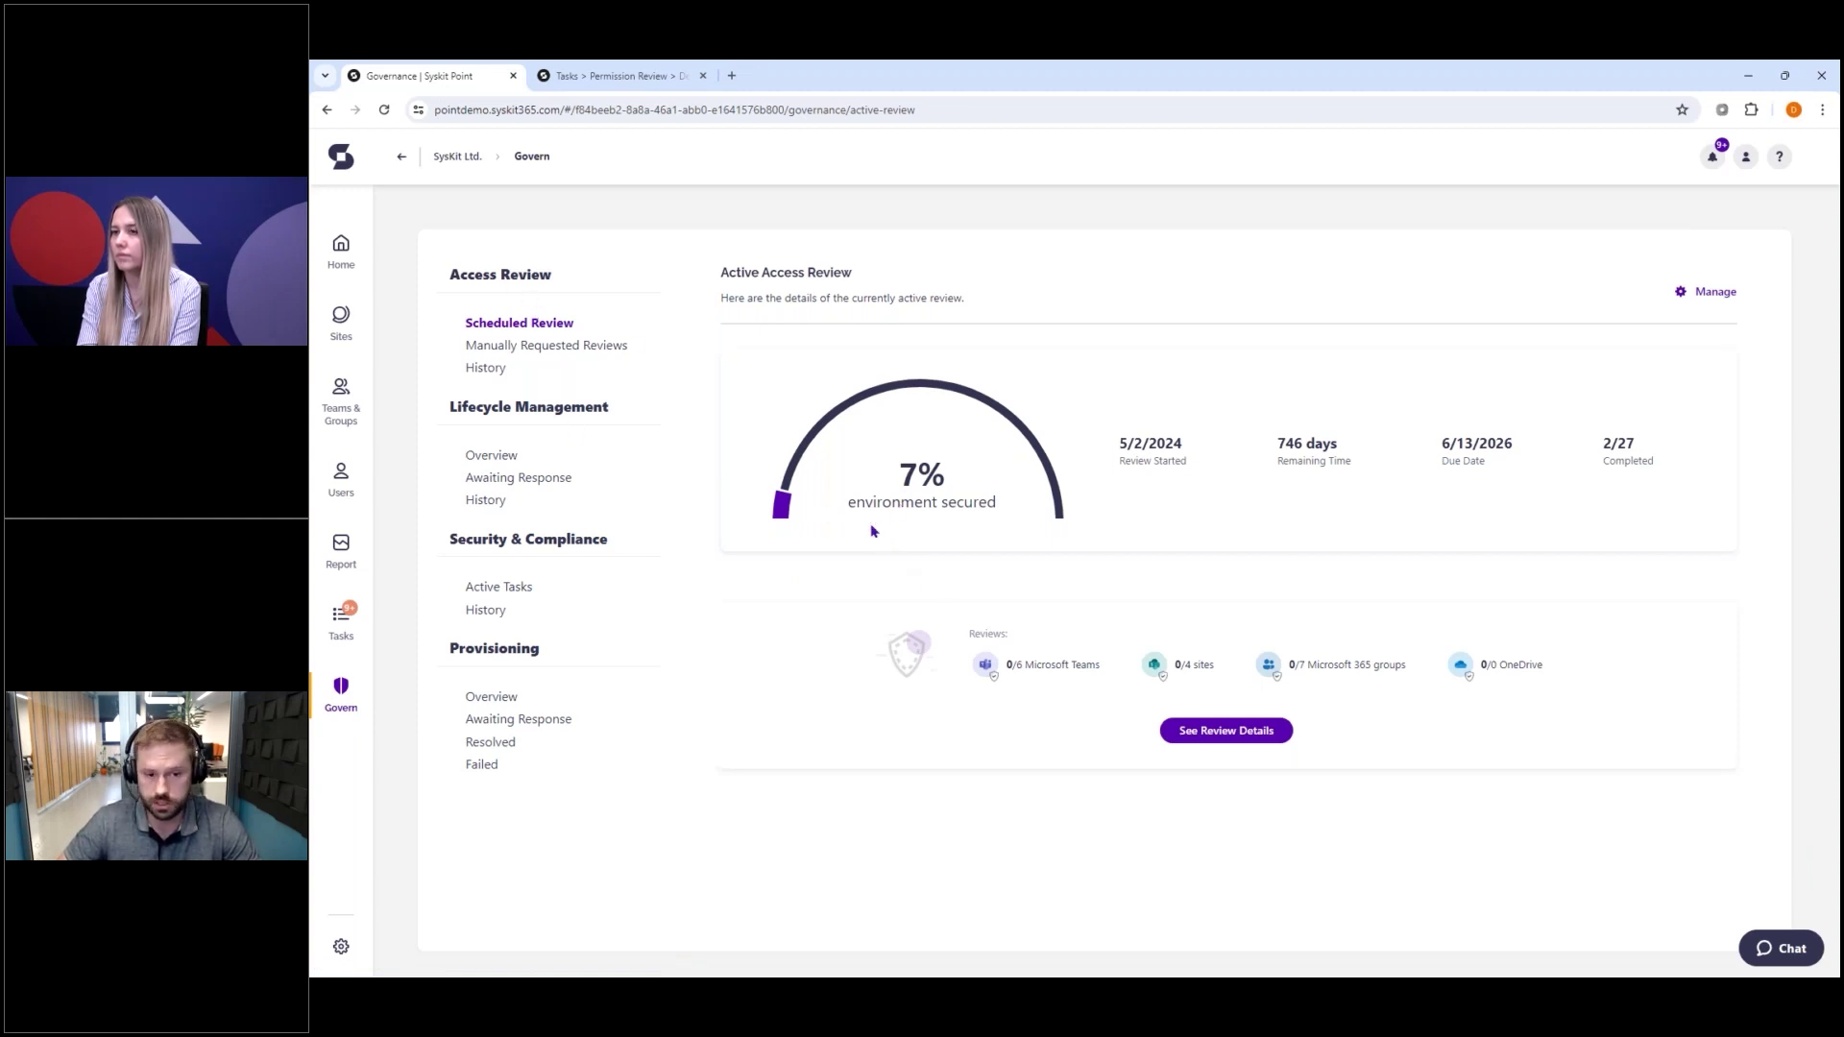
click(1215, 732)
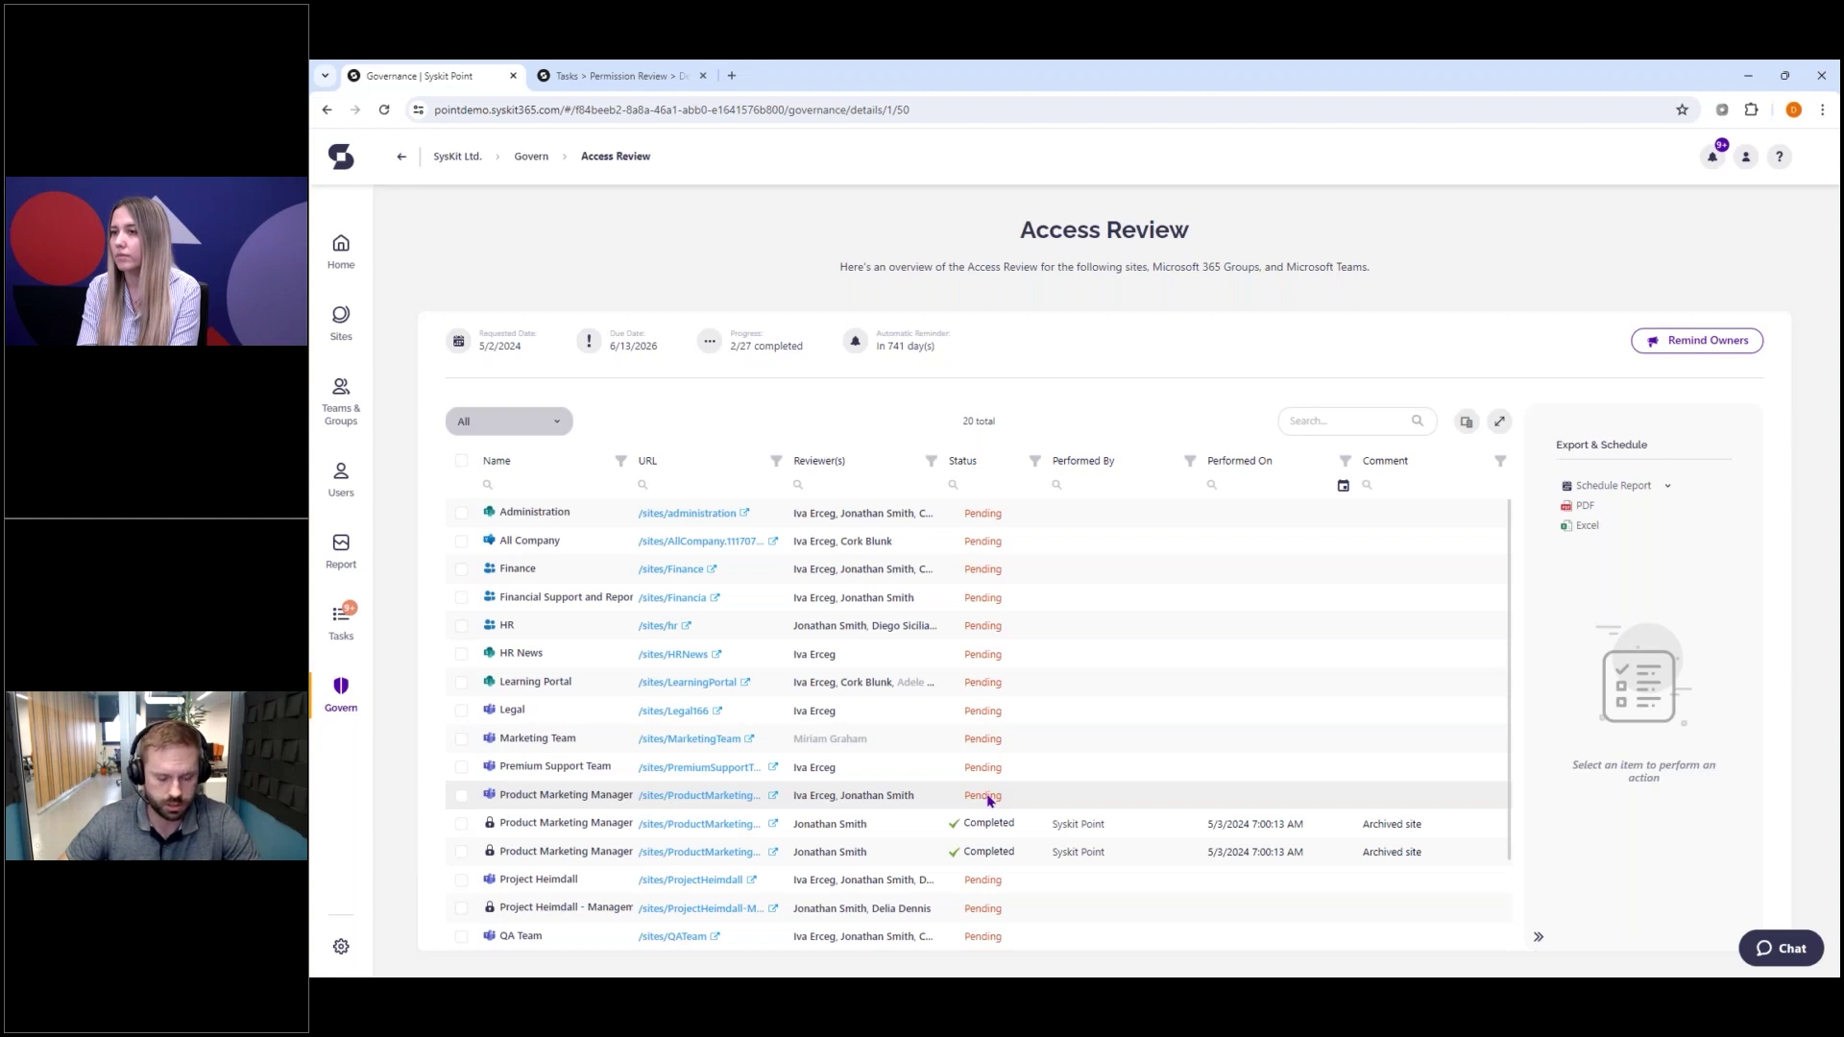
- View the Lifecycle Management overview in the governance area and the list of workspaces awaiting an owner response
click(341, 703)
click(490, 457)
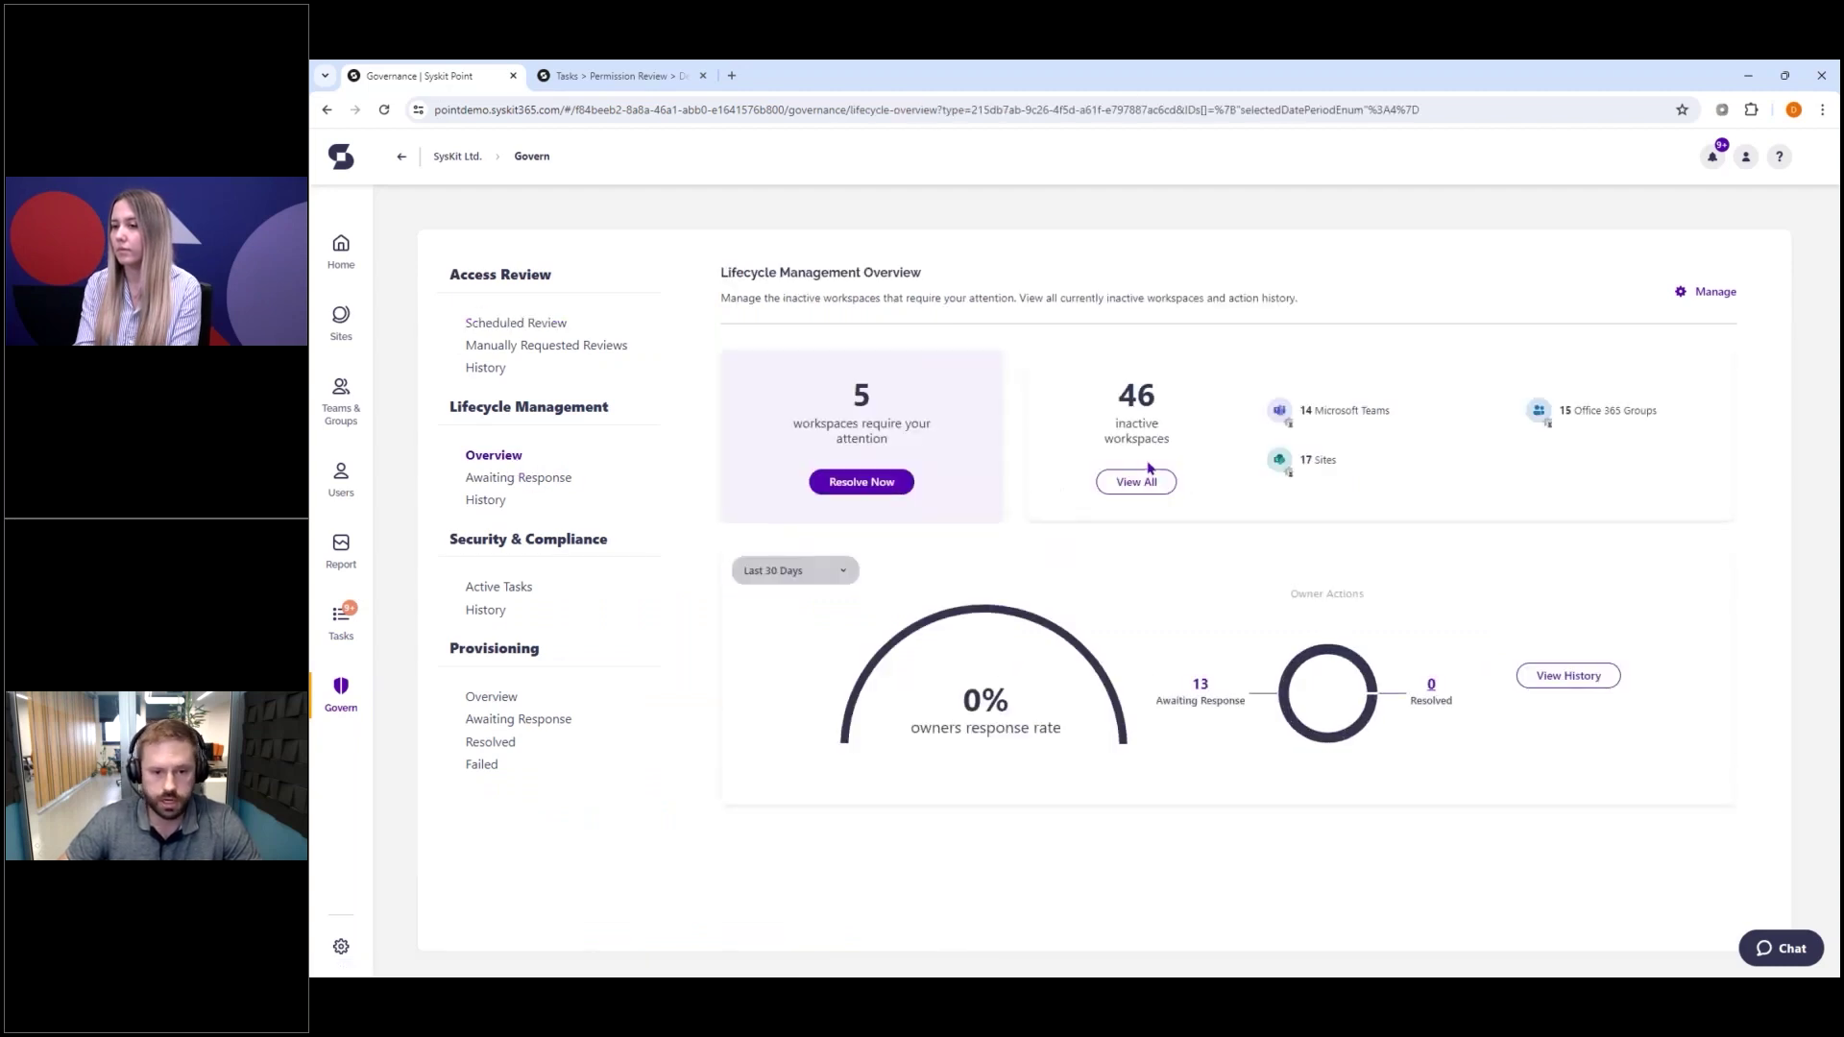
click(519, 477)
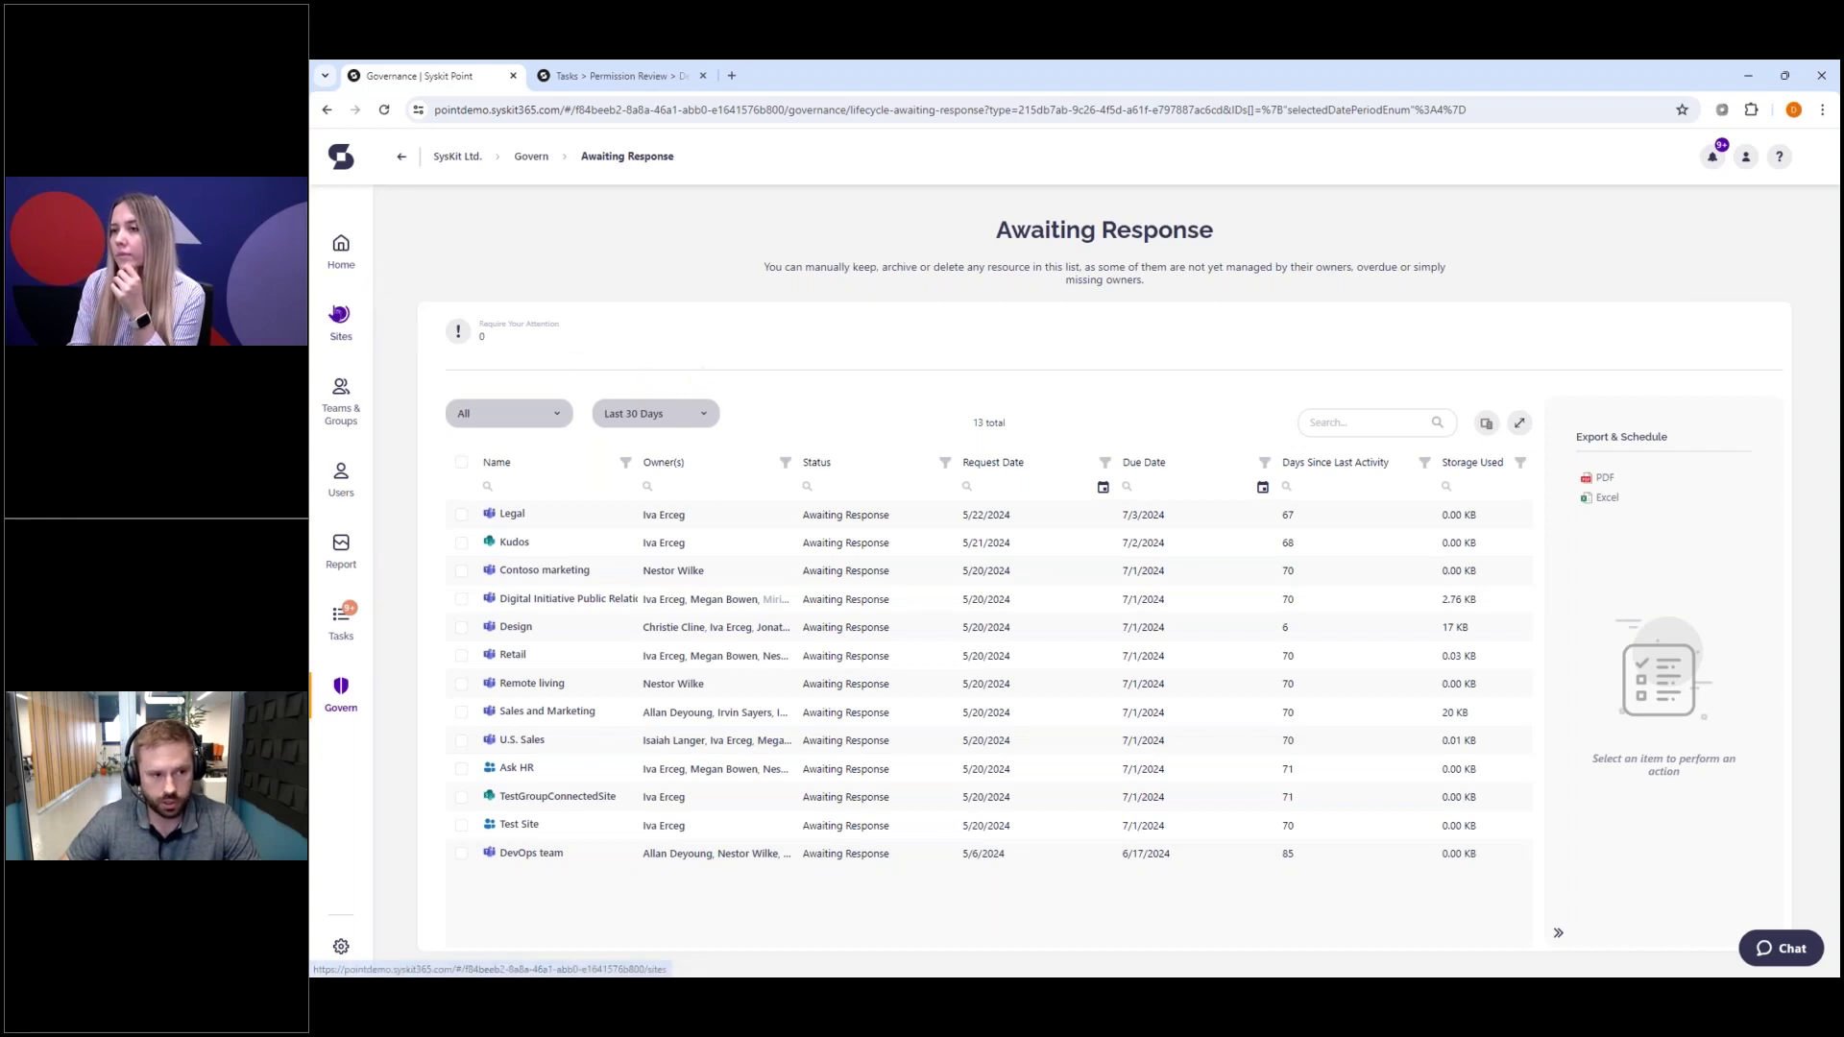
- Open the full Security & Compliance overview from the home dashboard and view the Private Workspaces Shared with Everyone vulnerability
click(342, 269)
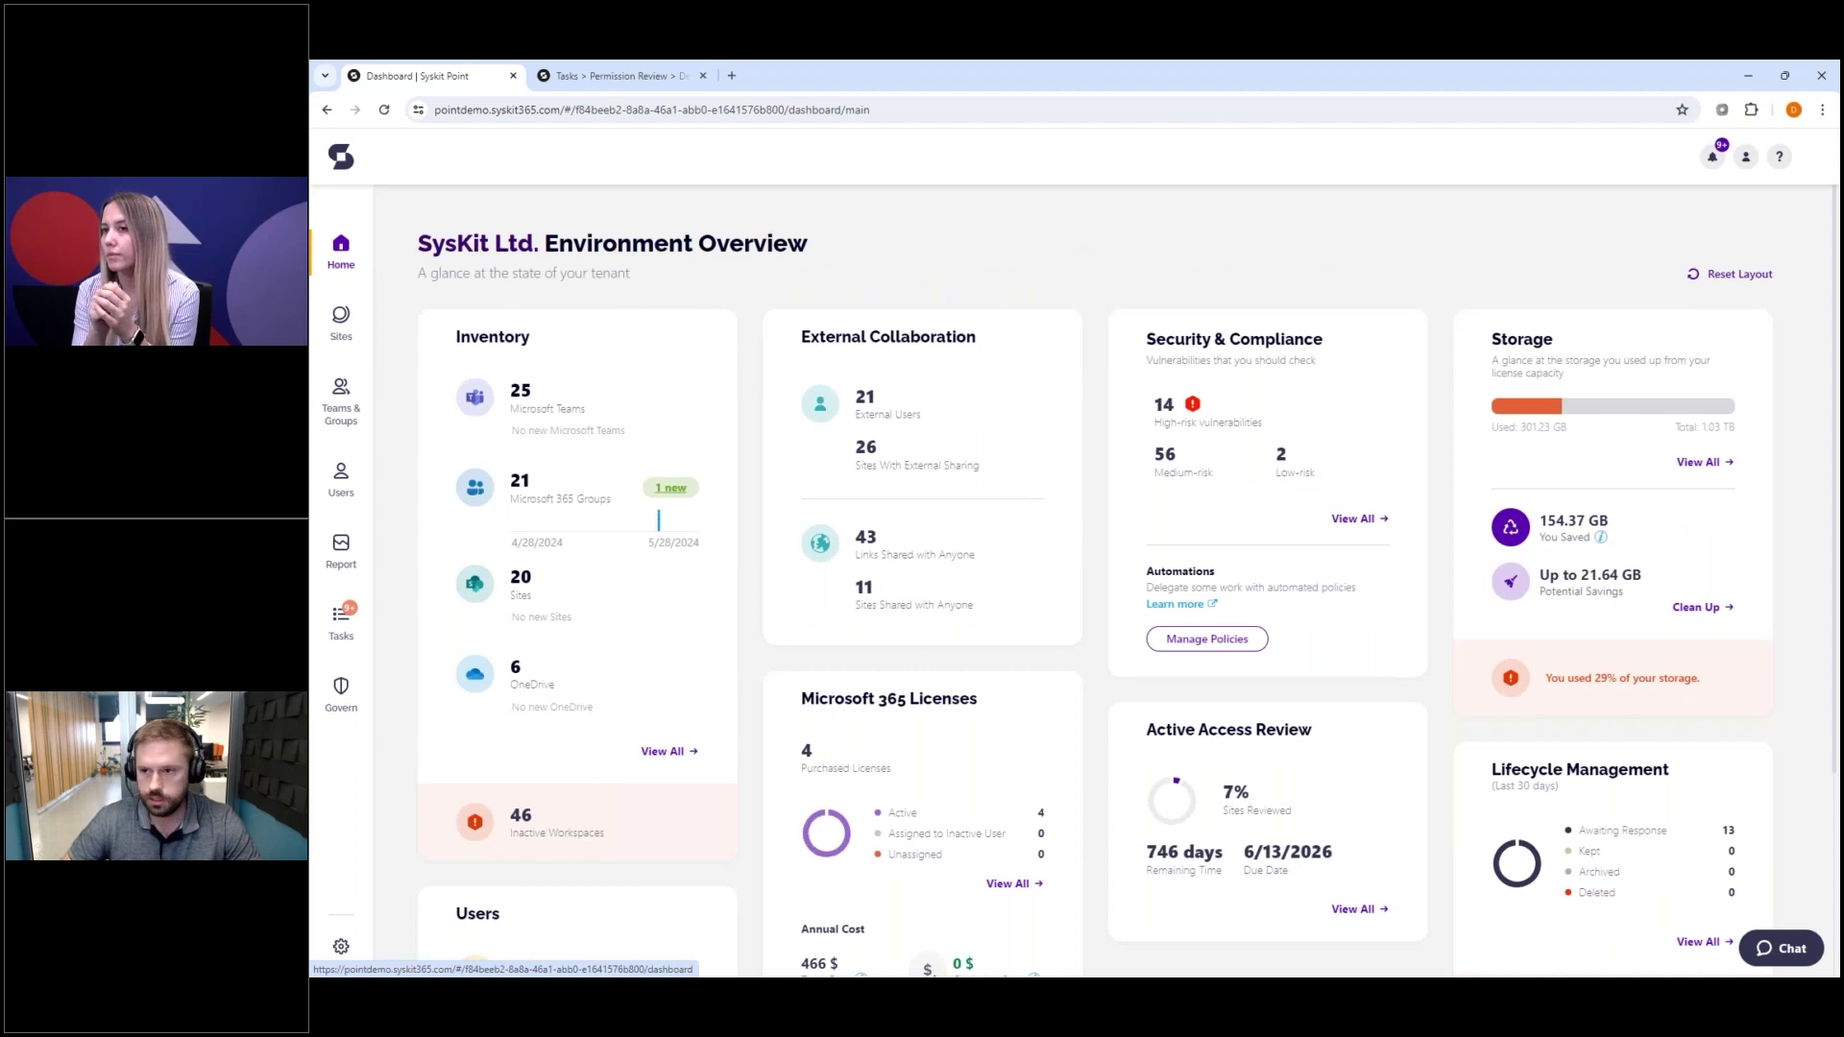
click(1350, 523)
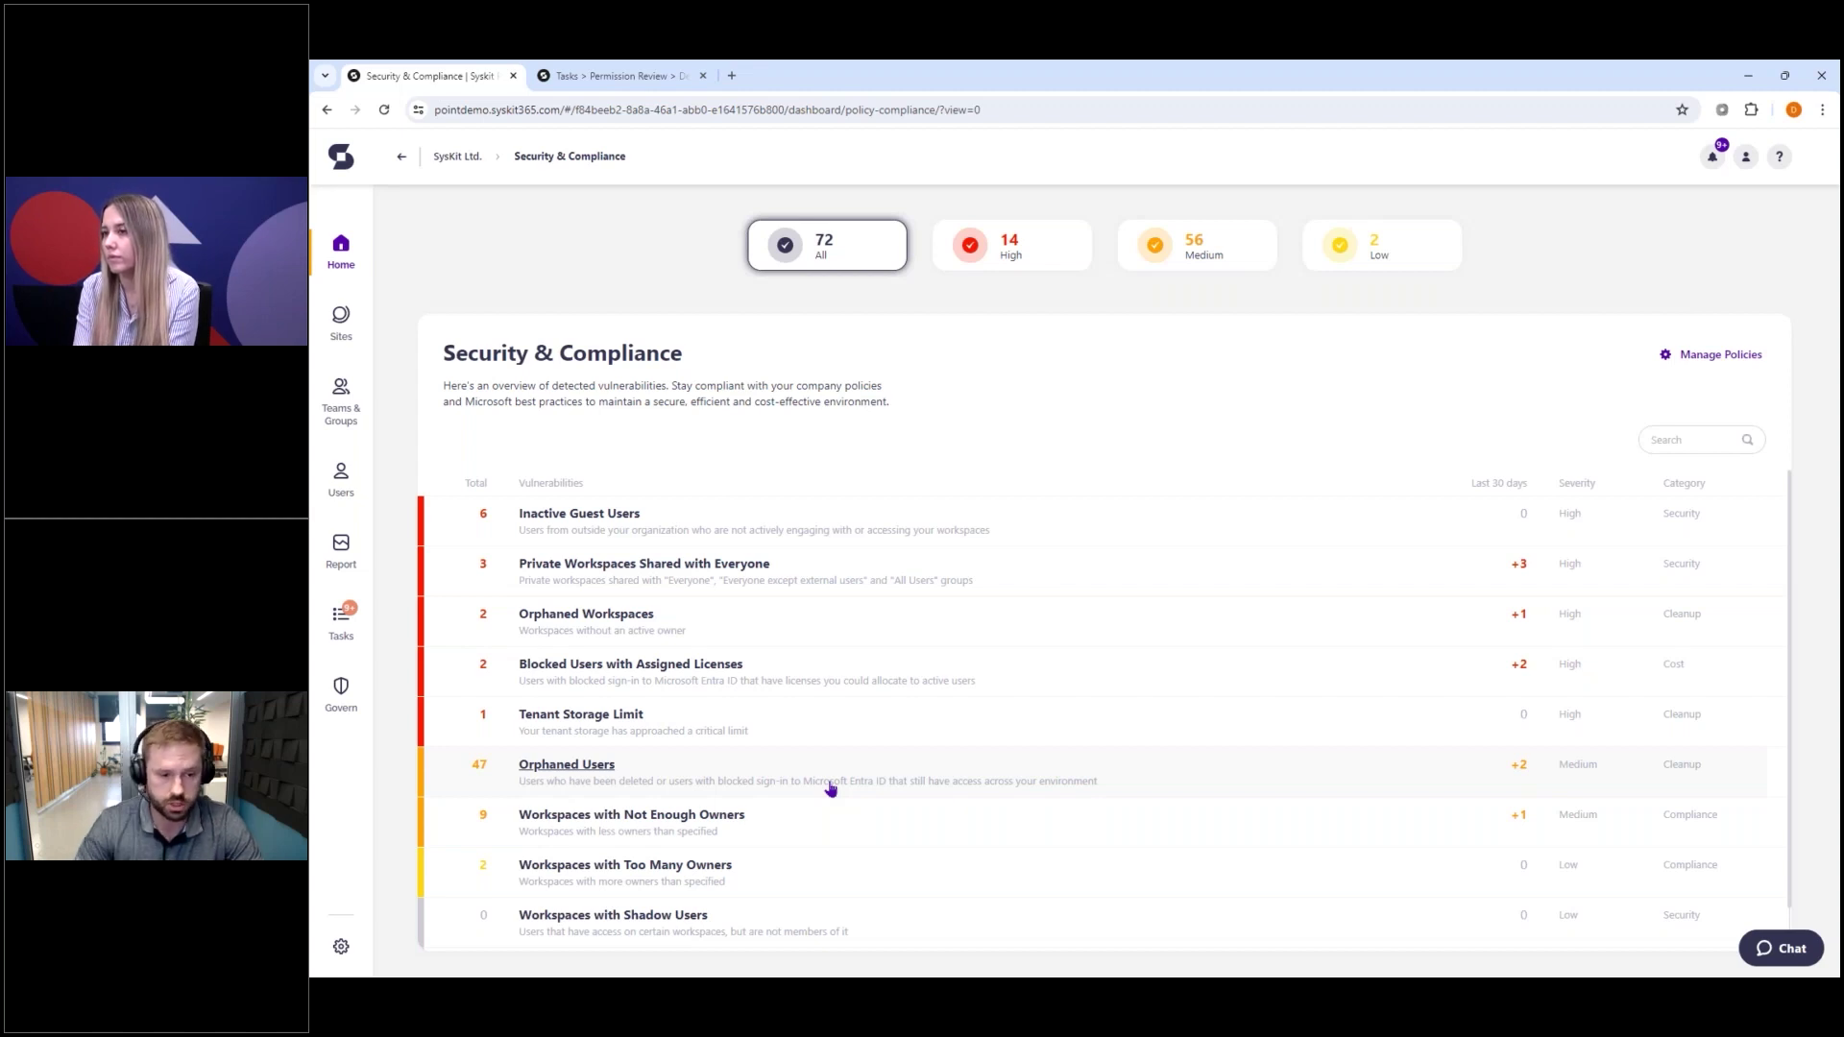
click(667, 574)
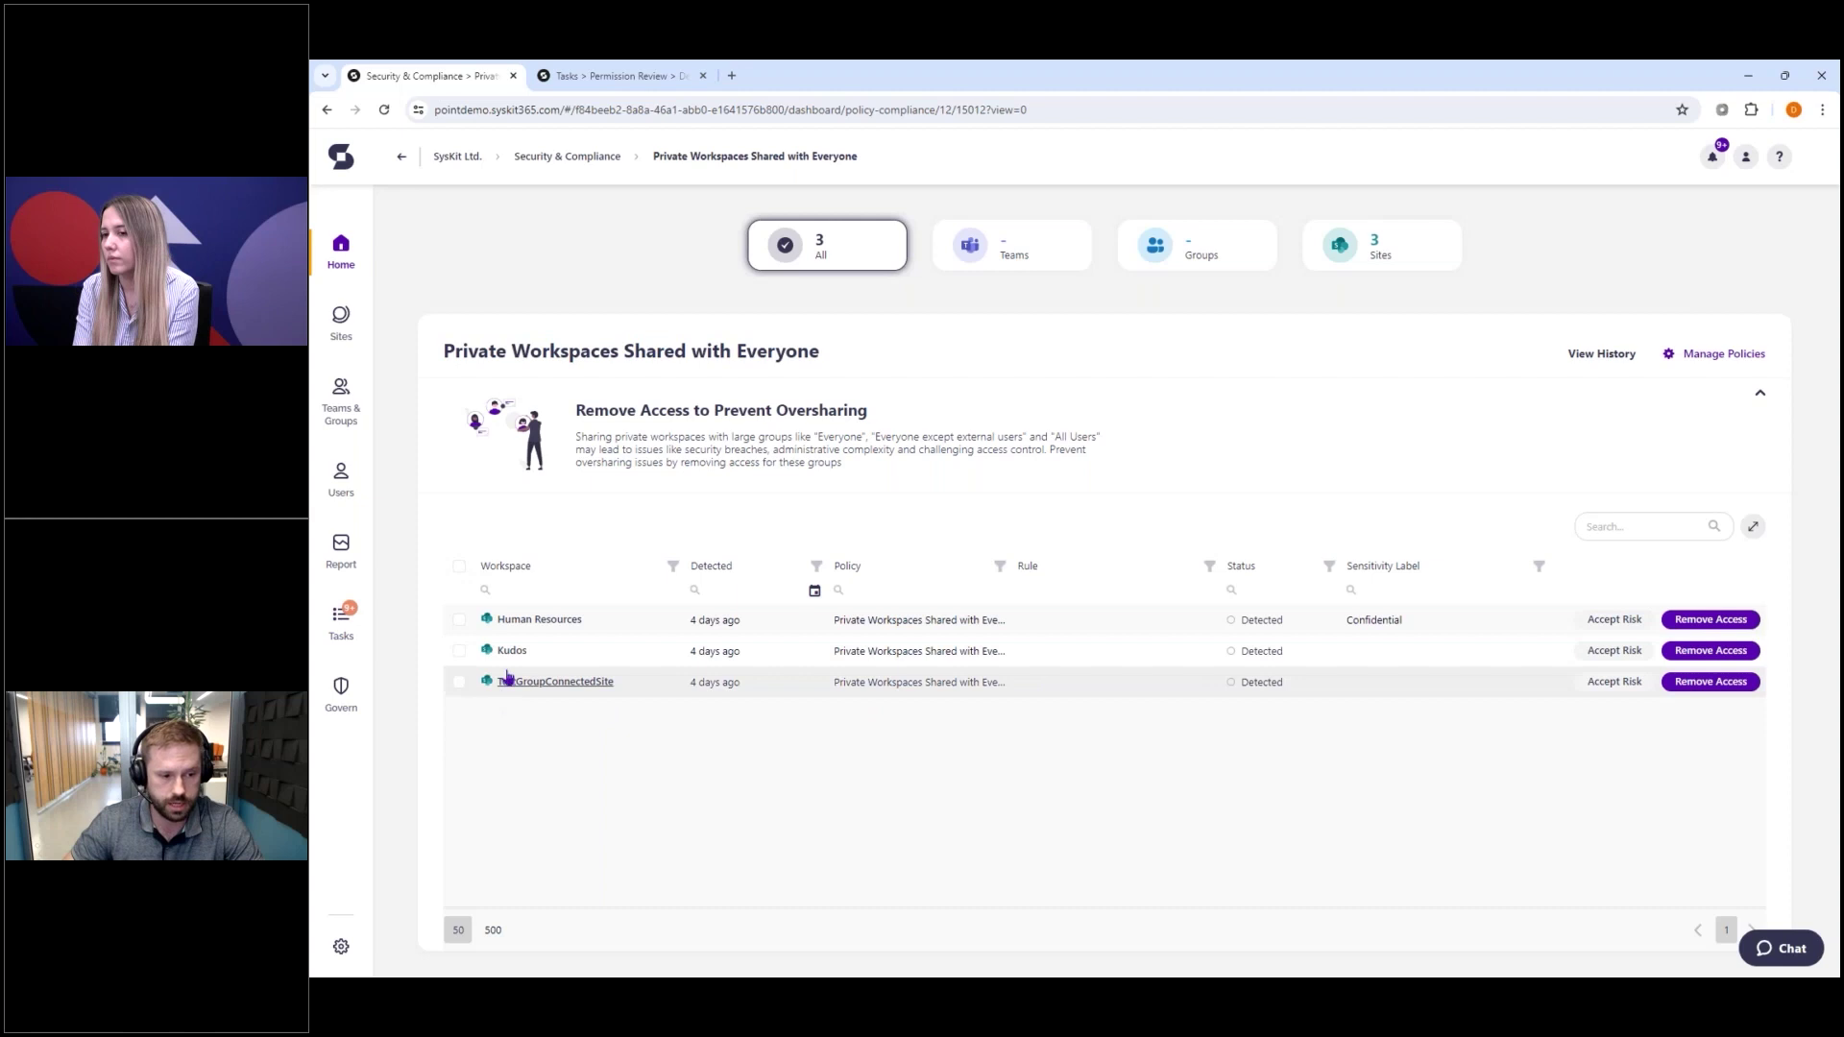
- Select all private workspaces shared with everyone, and open the Human Resources workspace to inspect its overshared content
click(459, 619)
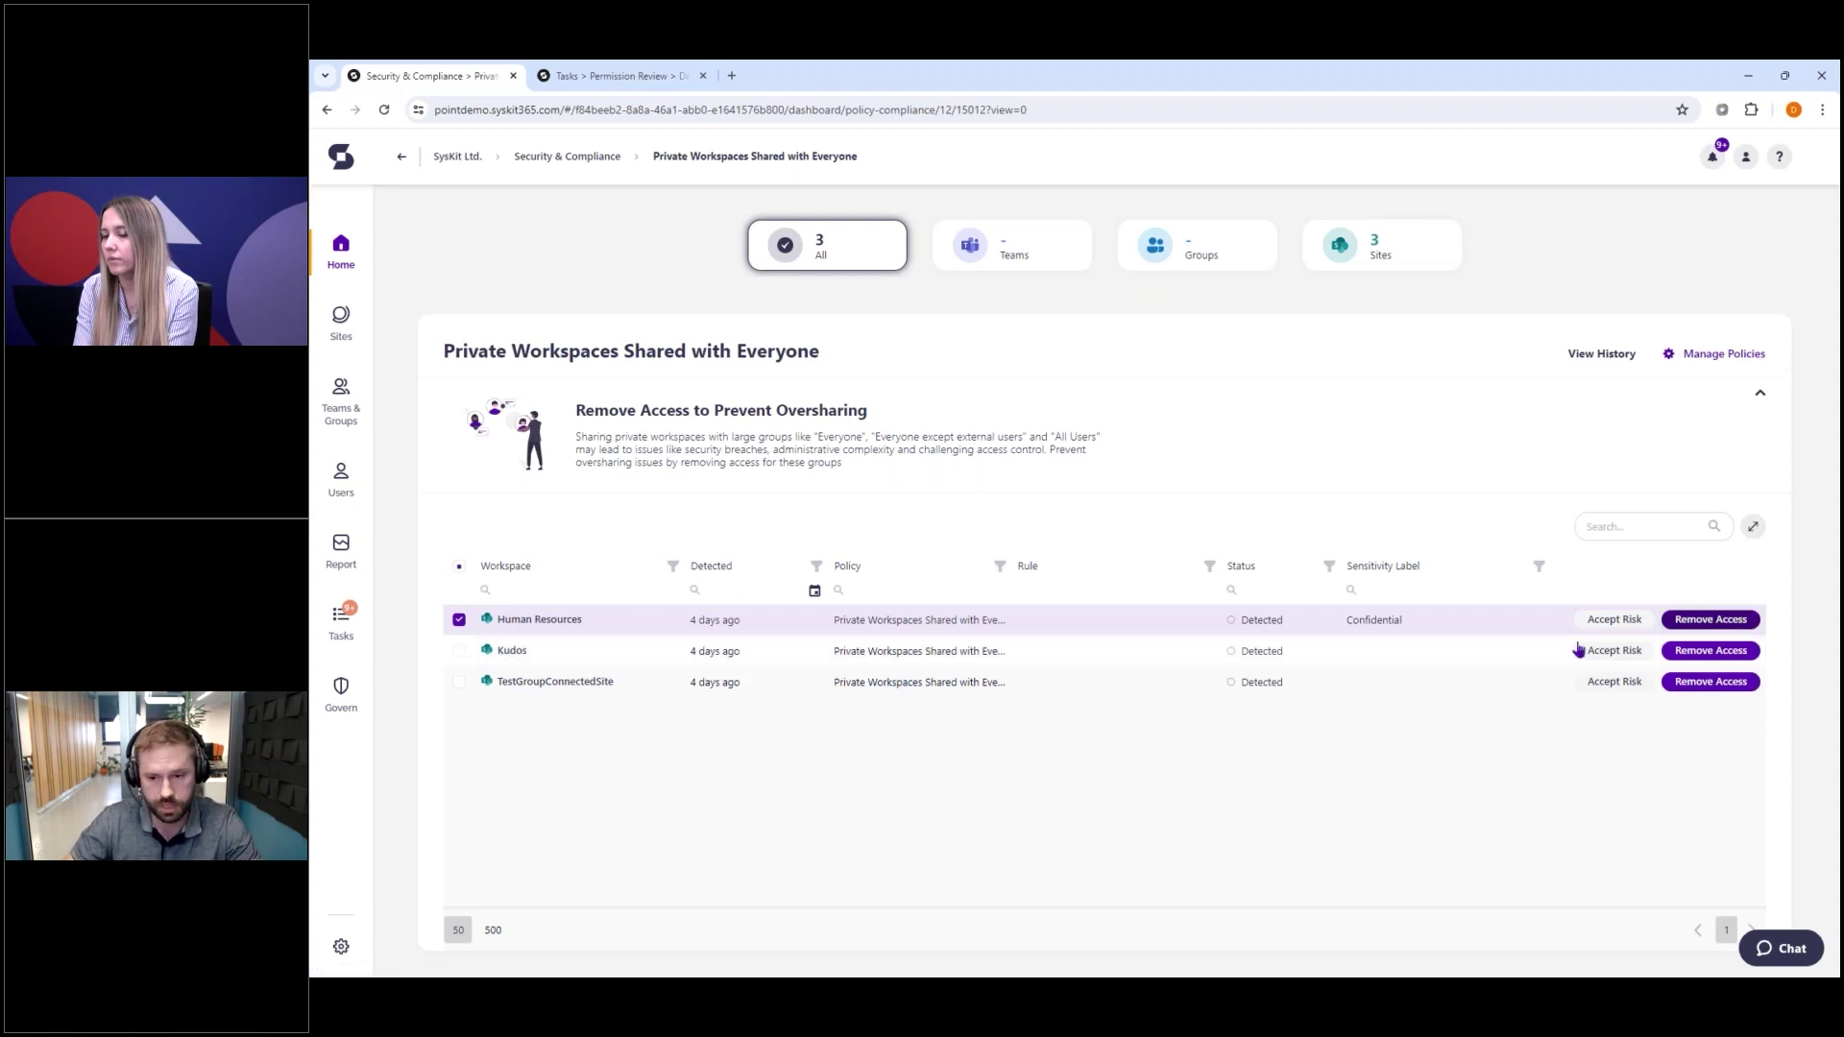
click(463, 567)
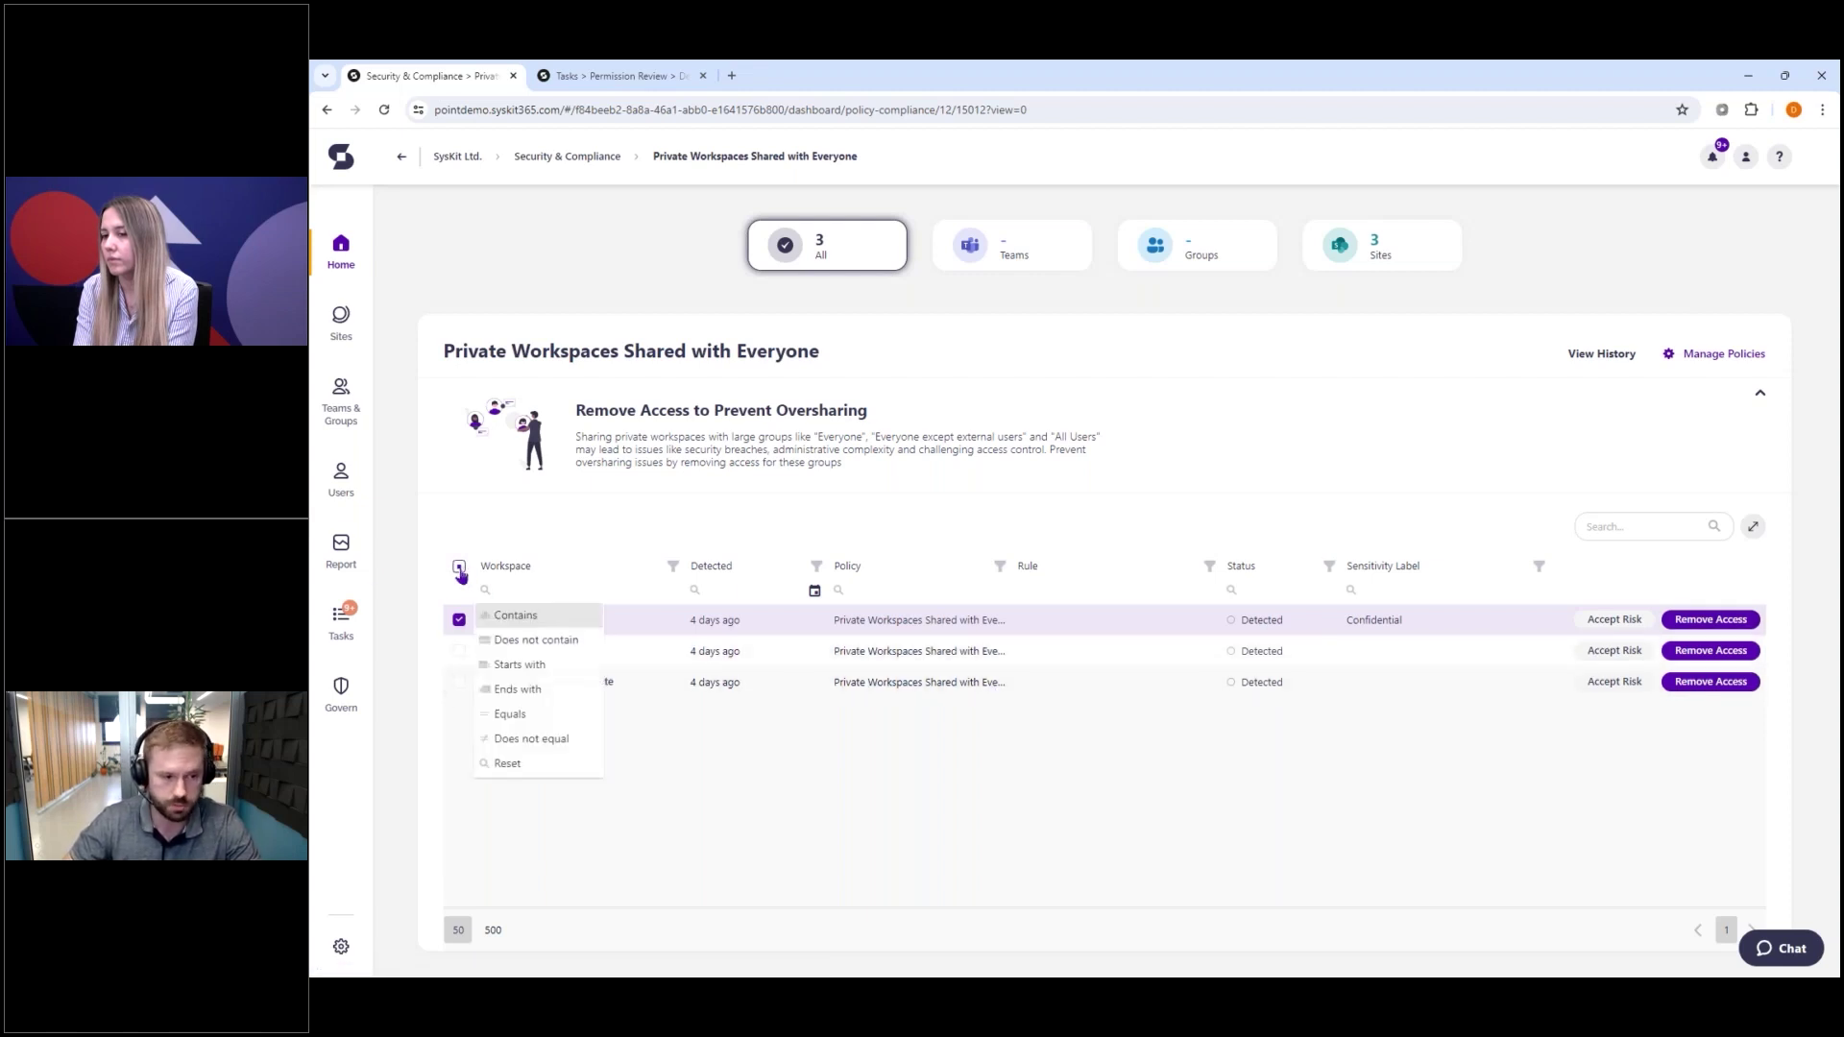
click(504, 608)
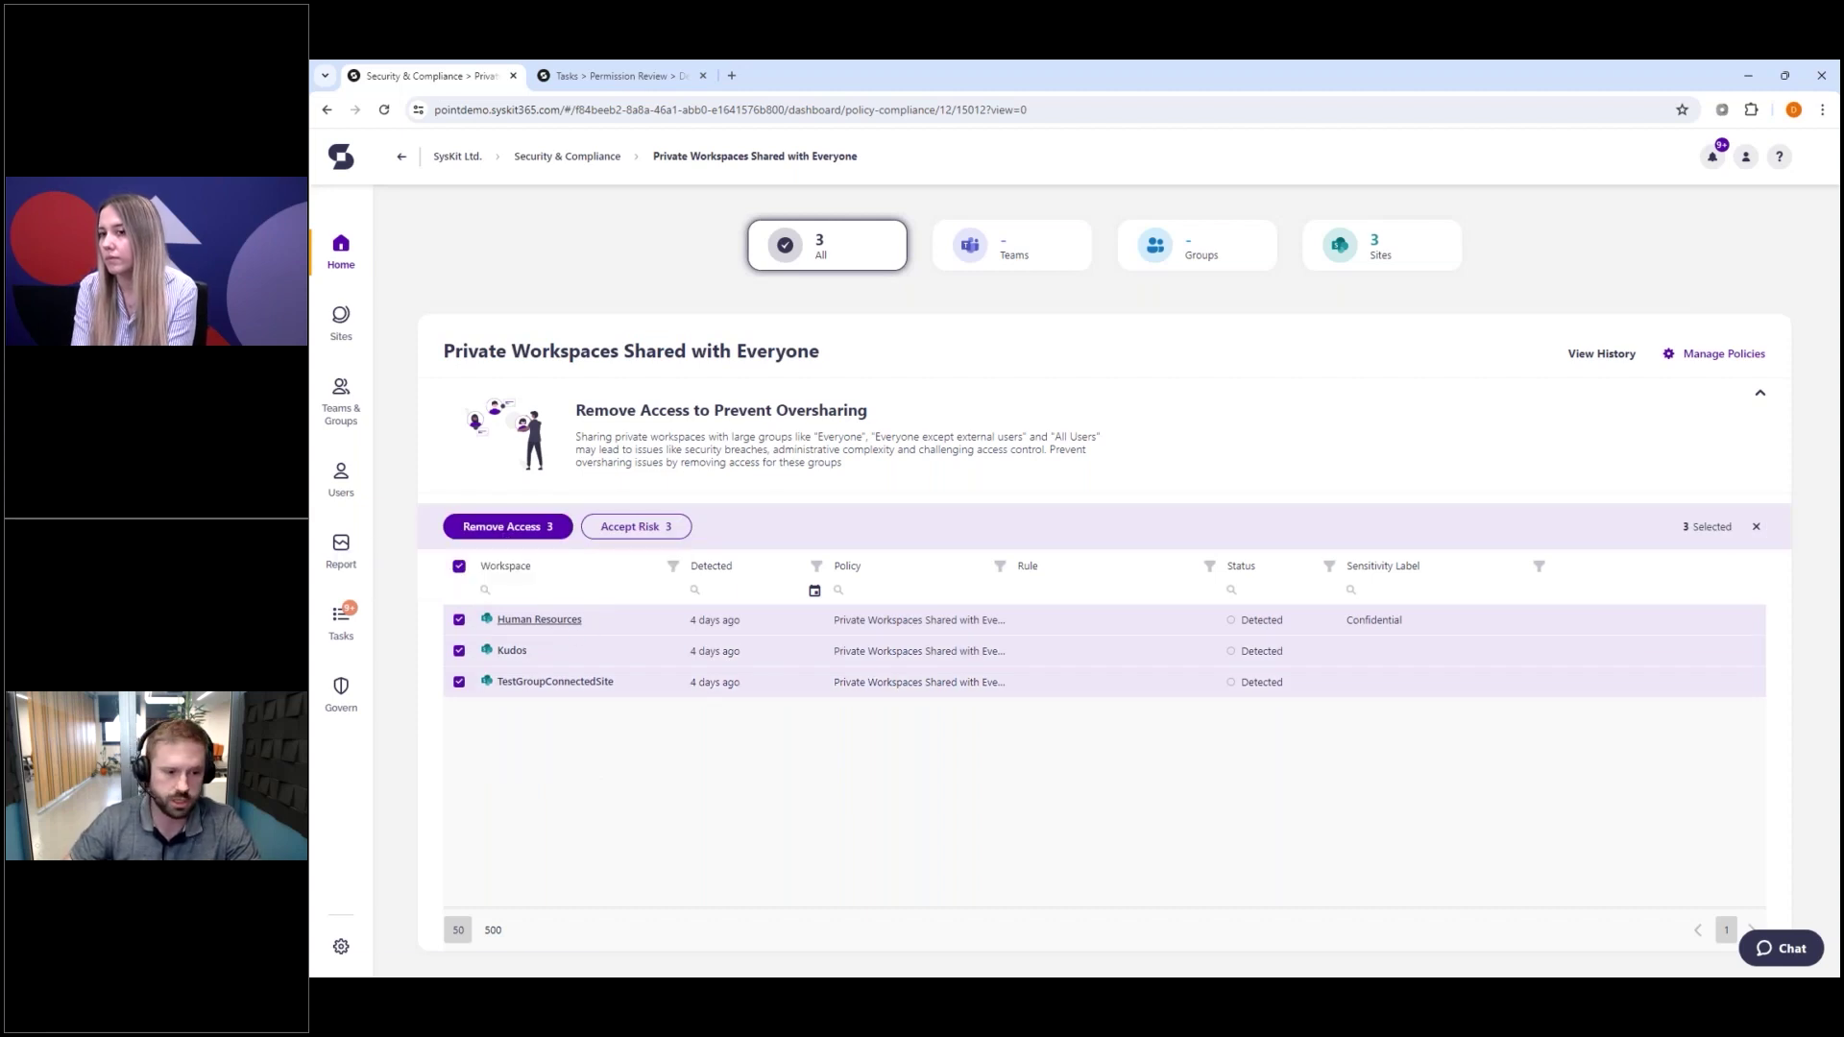
click(539, 619)
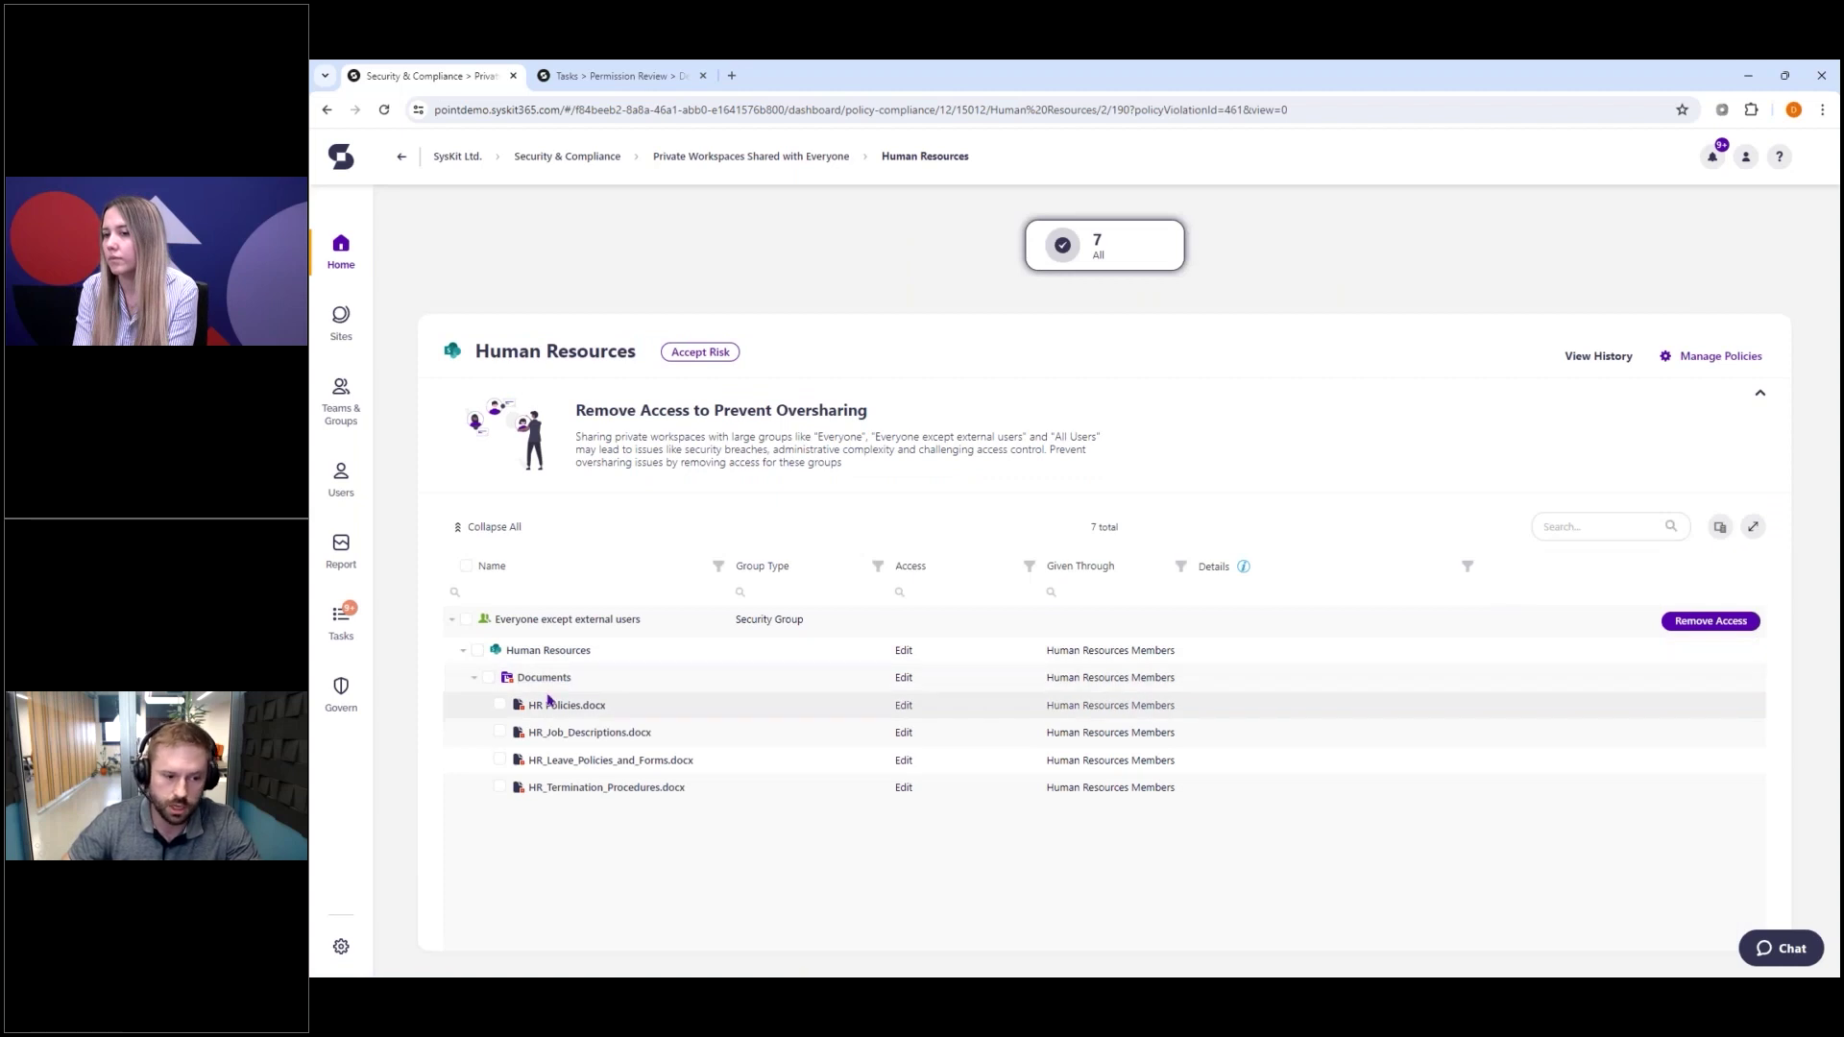